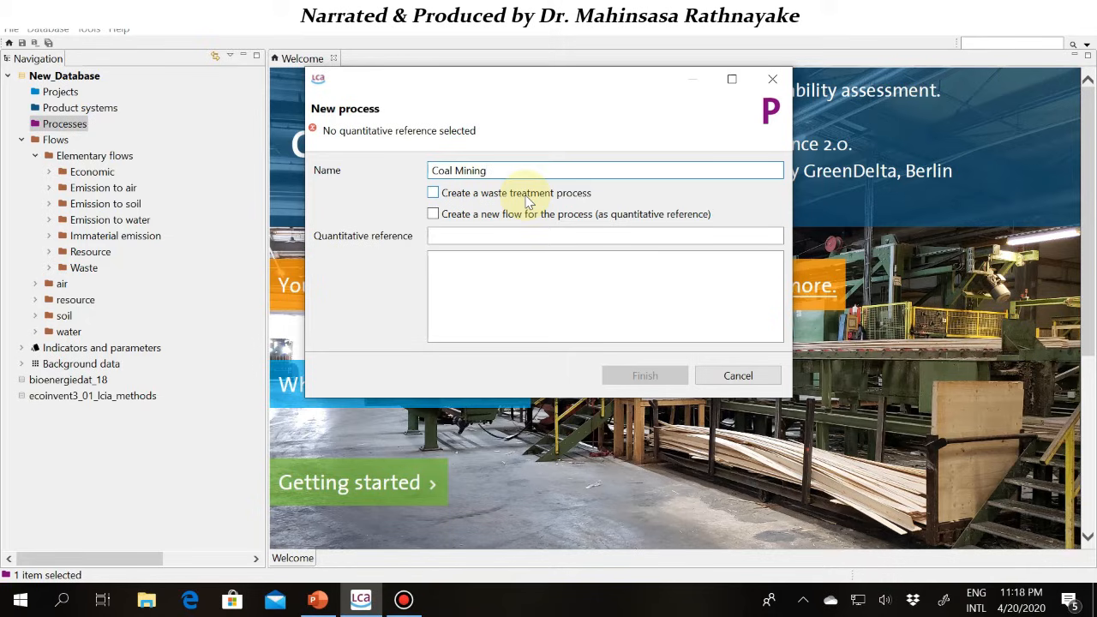
- Create the Coal Mining process with a new flow as its quantitative reference, keeping Mass as the reference flow property
left_click(433, 215)
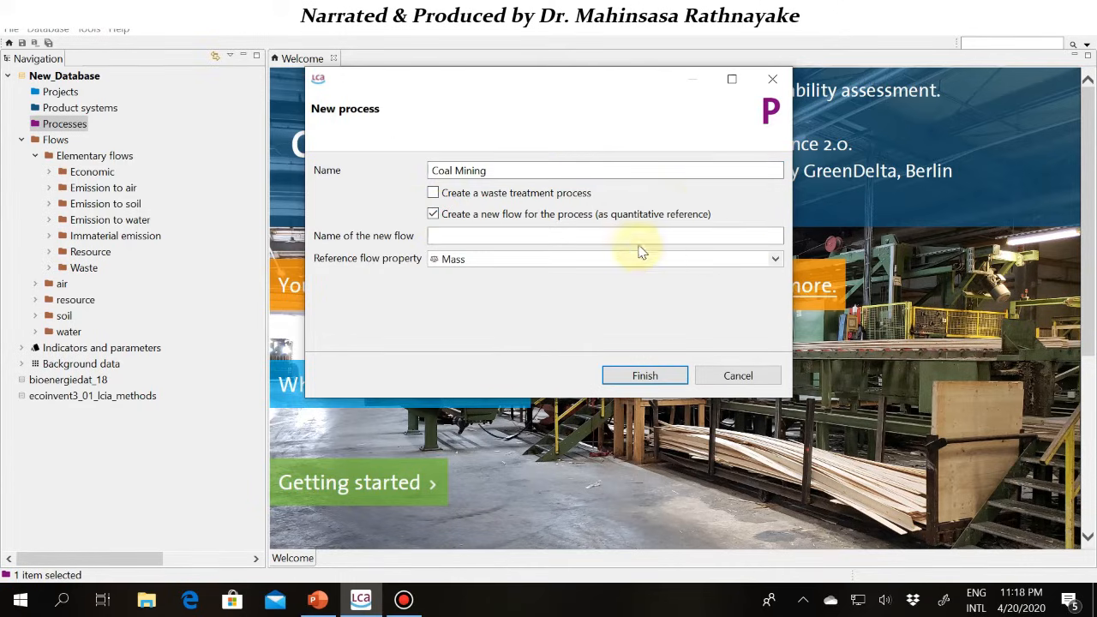
left_click(778, 266)
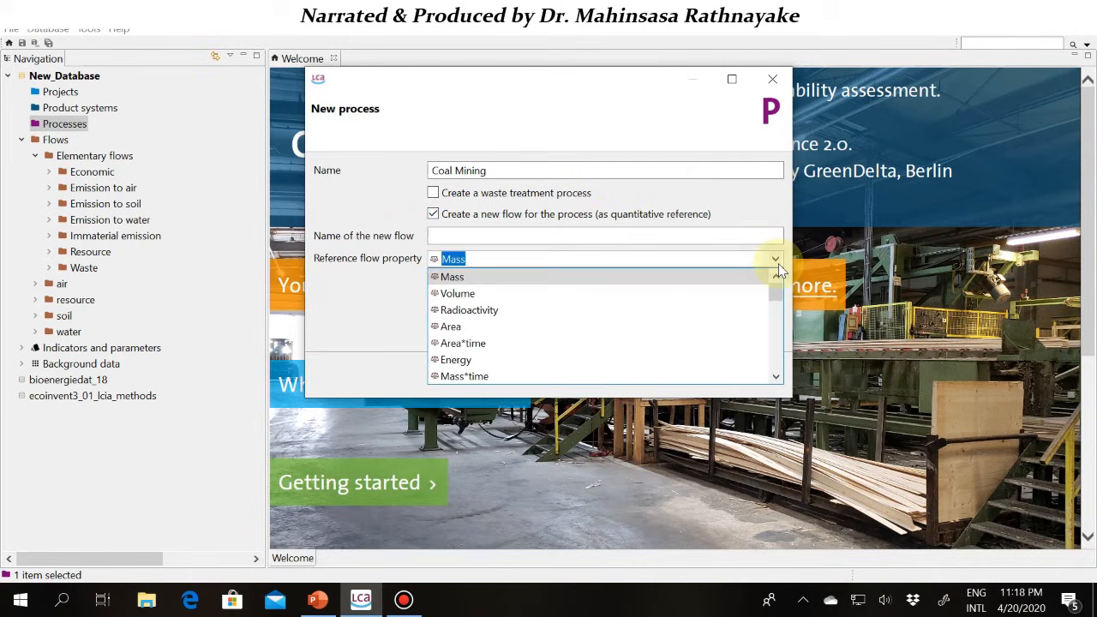
left_click(571, 280)
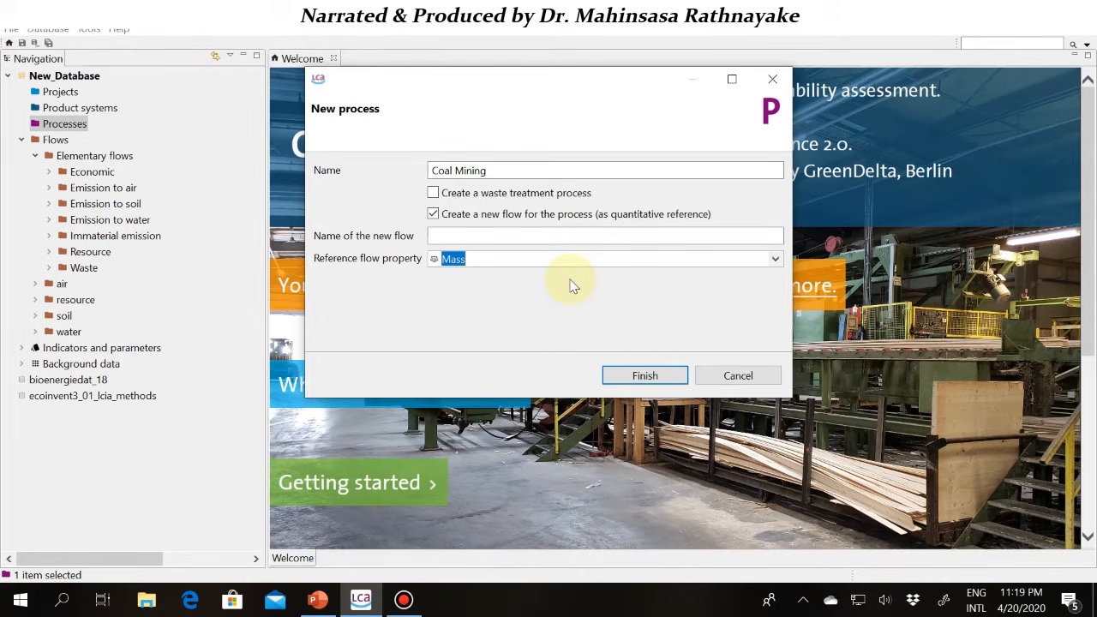
left_click(776, 258)
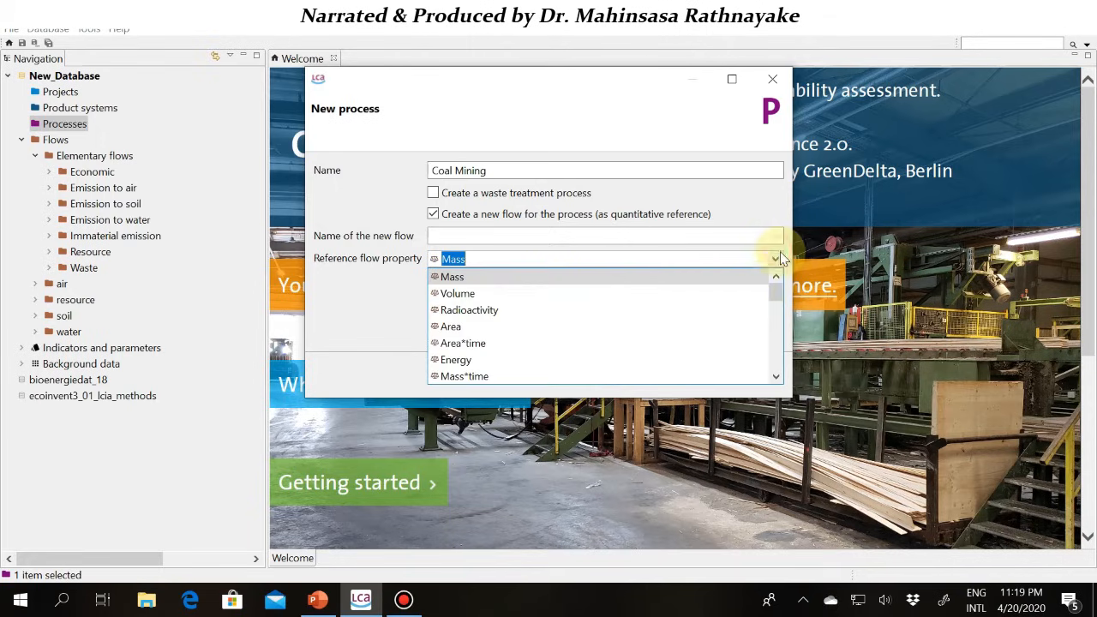
scroll(623, 339, "down", 1)
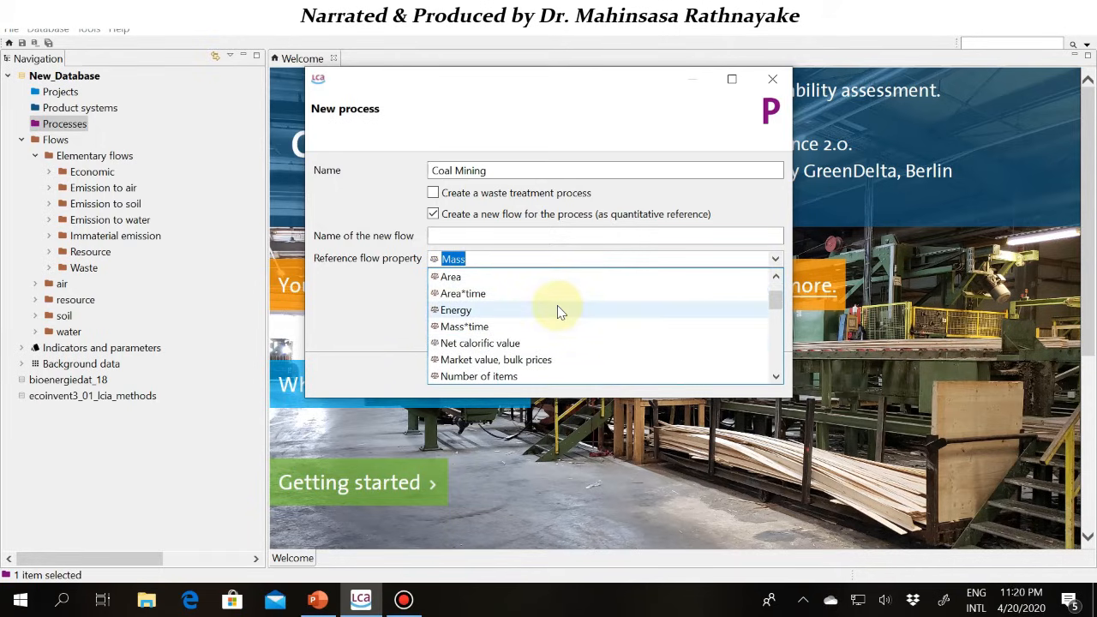
left_click(775, 259)
left_click(645, 378)
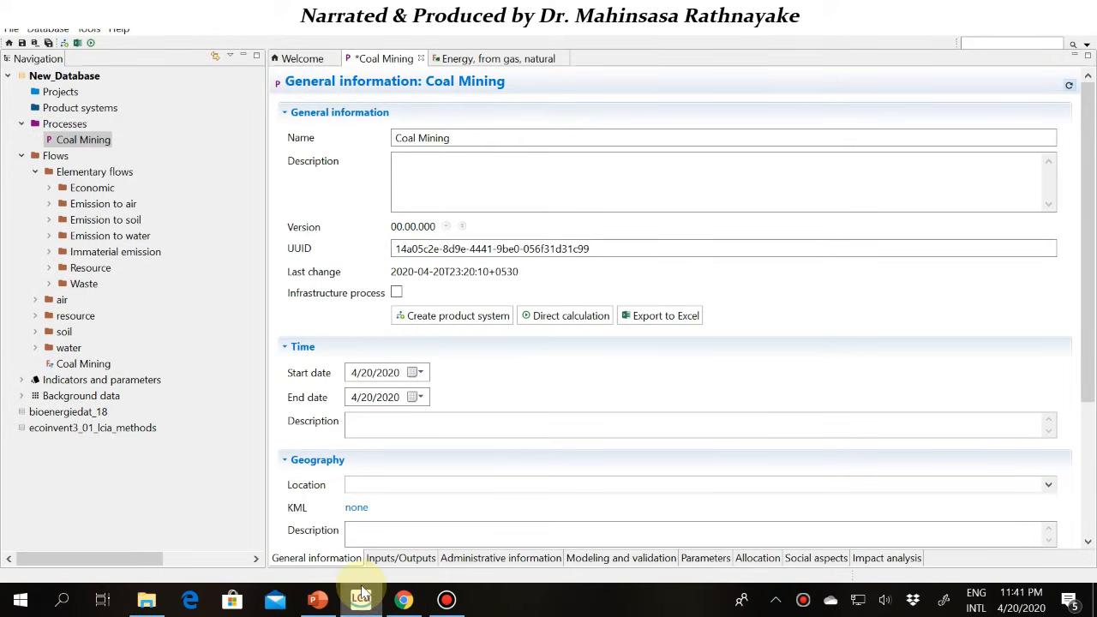
- Add the elementary flow "Coal, hard, unspecified" from Resource, in ground, to the inputs of the Coal Mining process
left_click(397, 559)
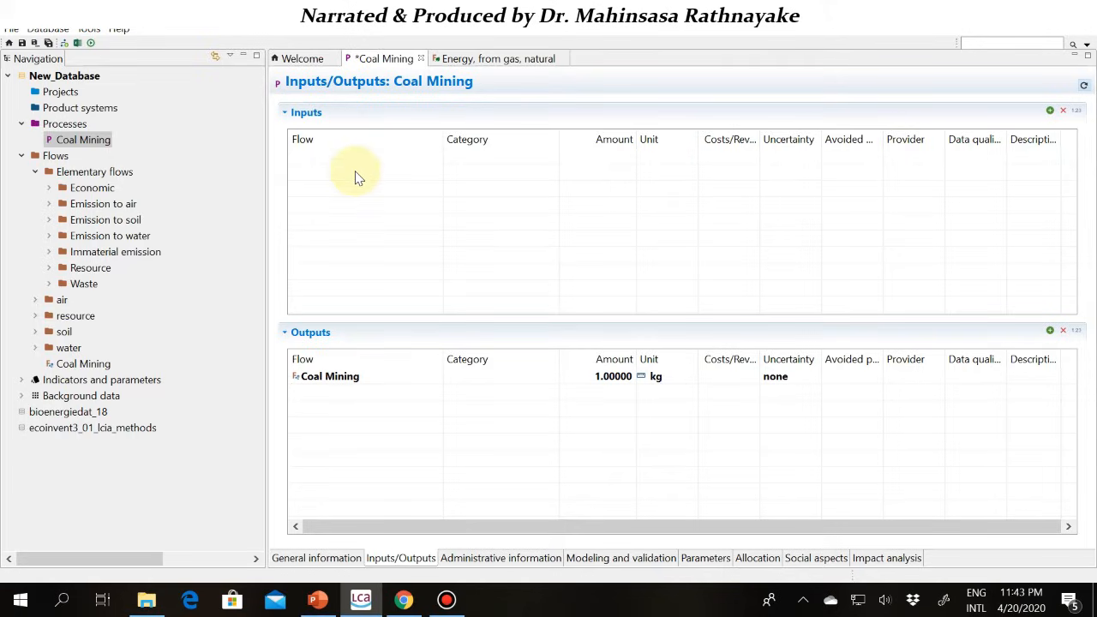
double_click(358, 177)
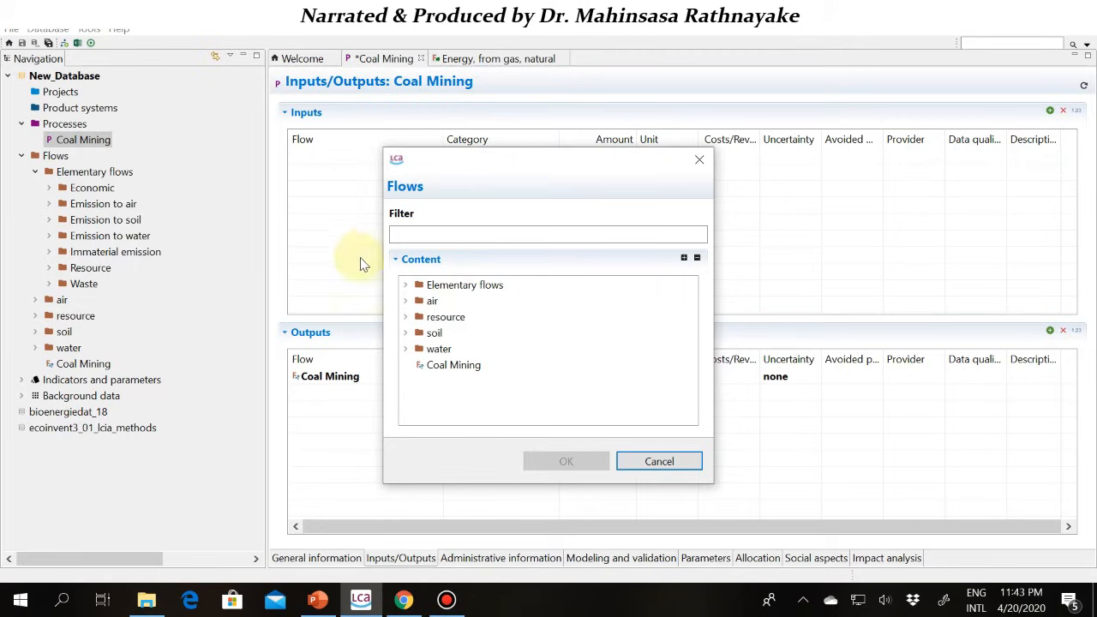
left_click(406, 285)
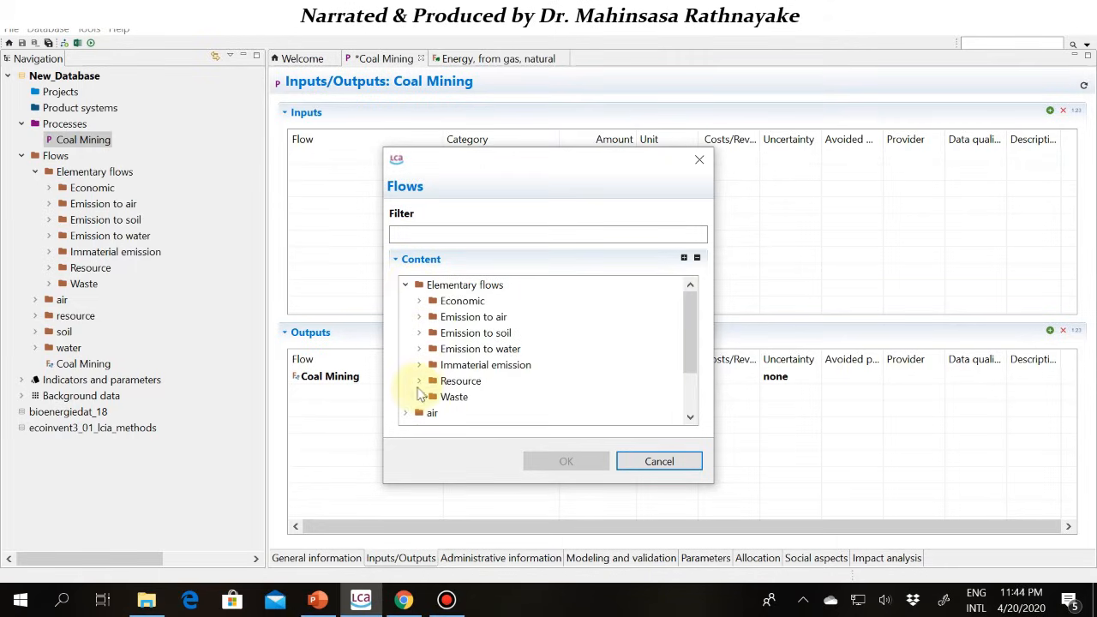
left_click(419, 381)
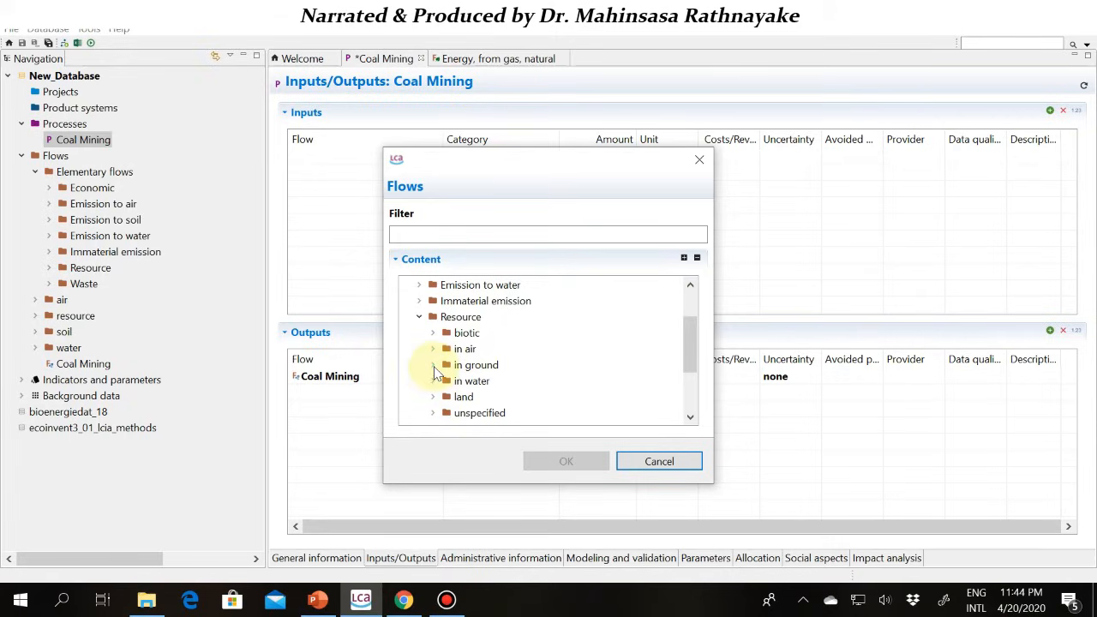
left_click(434, 364)
scroll(440, 369, "down", 20)
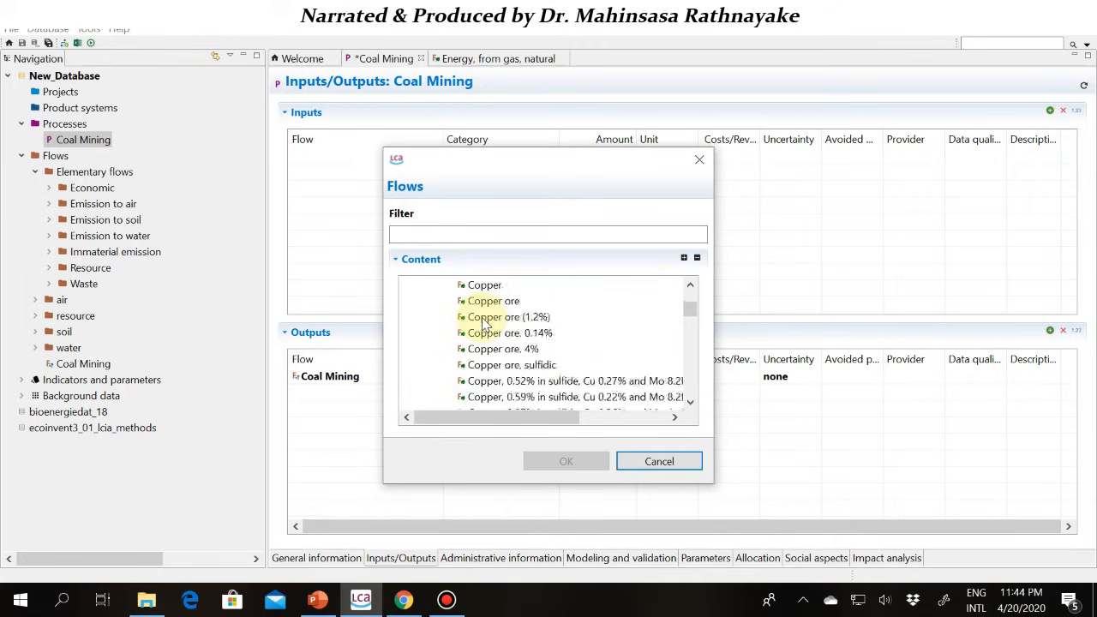
scroll(487, 330, "up", 10)
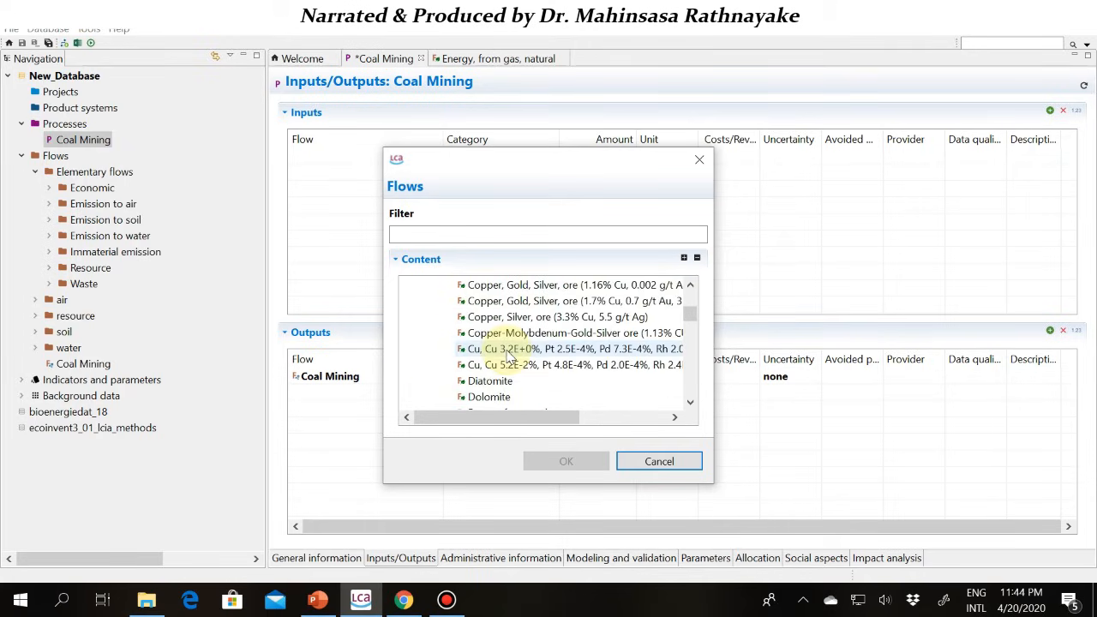
scroll(510, 355, "up", 5)
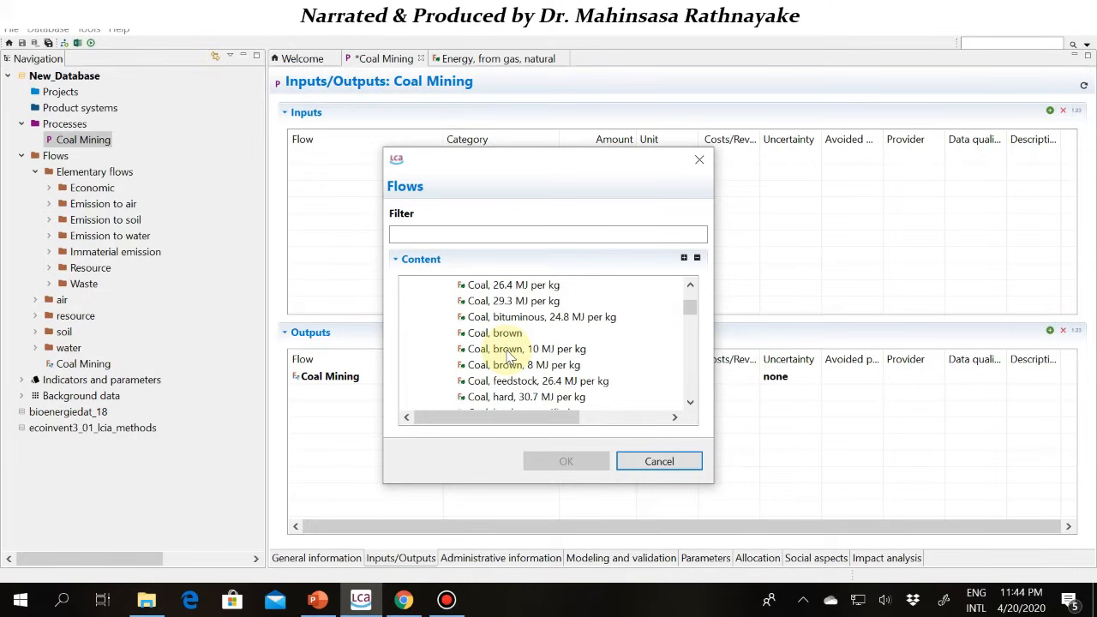
scroll(512, 358, "down", 1)
left_click(511, 364)
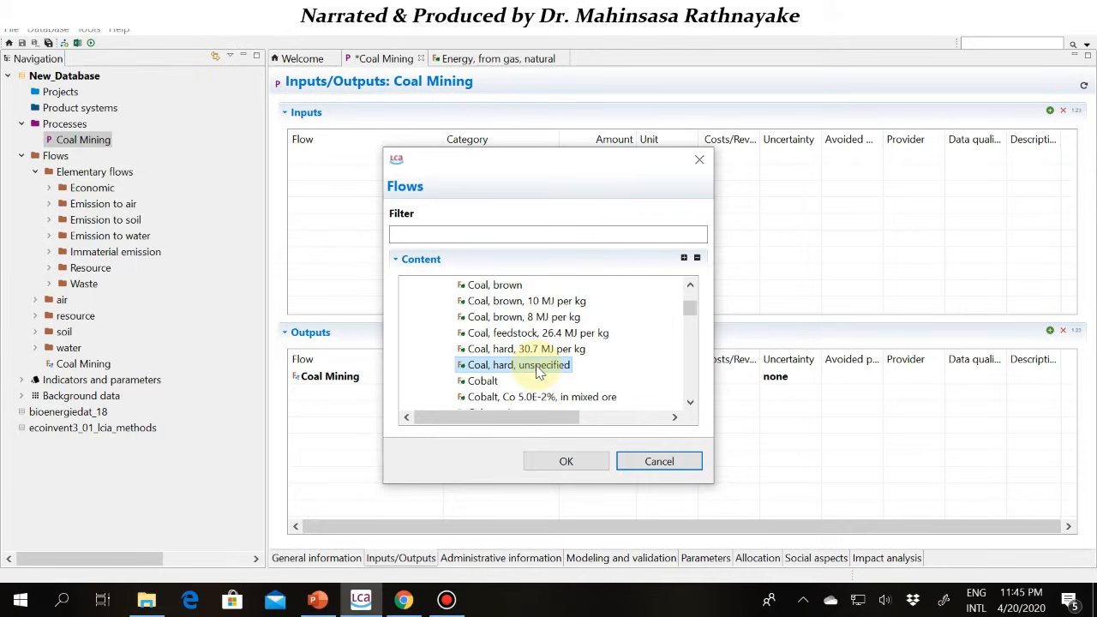
double_click(538, 371)
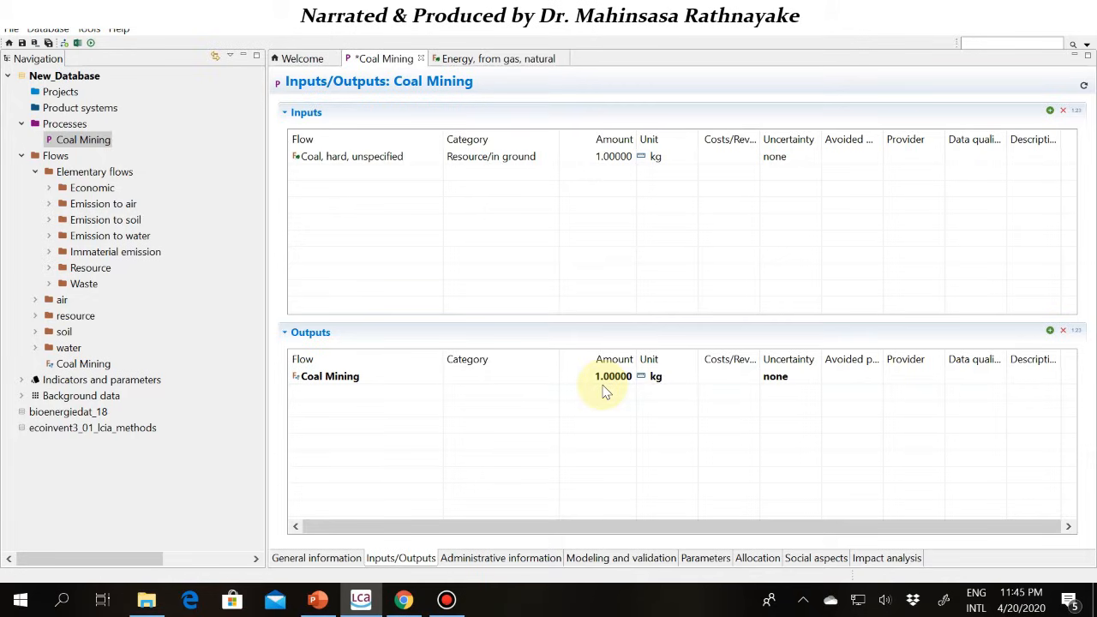
- Set the amount of the hard coal input to 1.1 kg
left_click(604, 159)
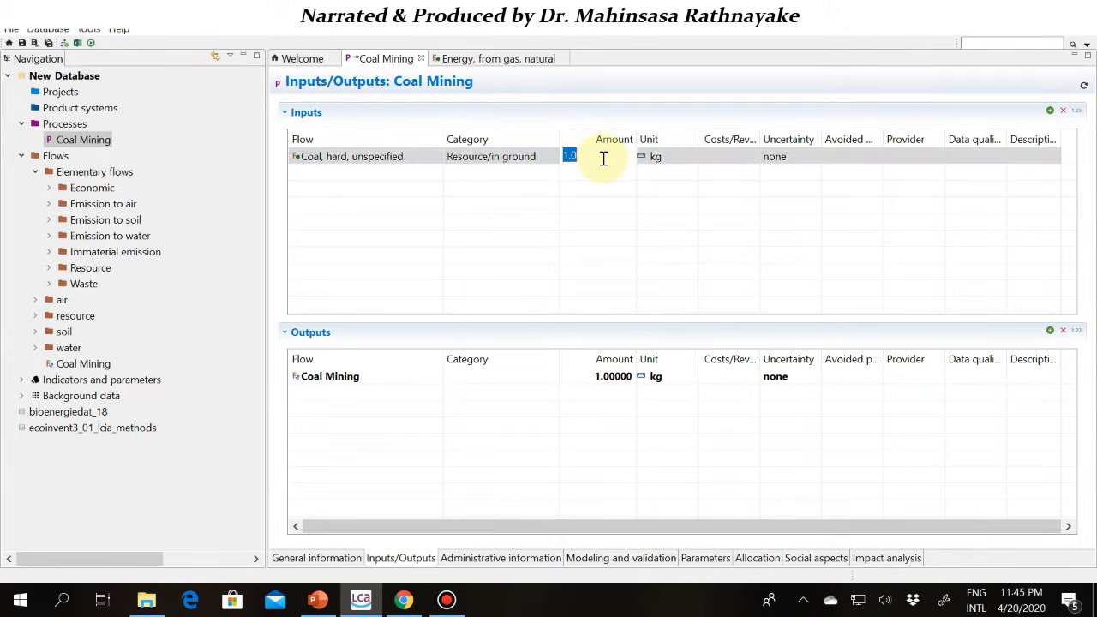
type("1")
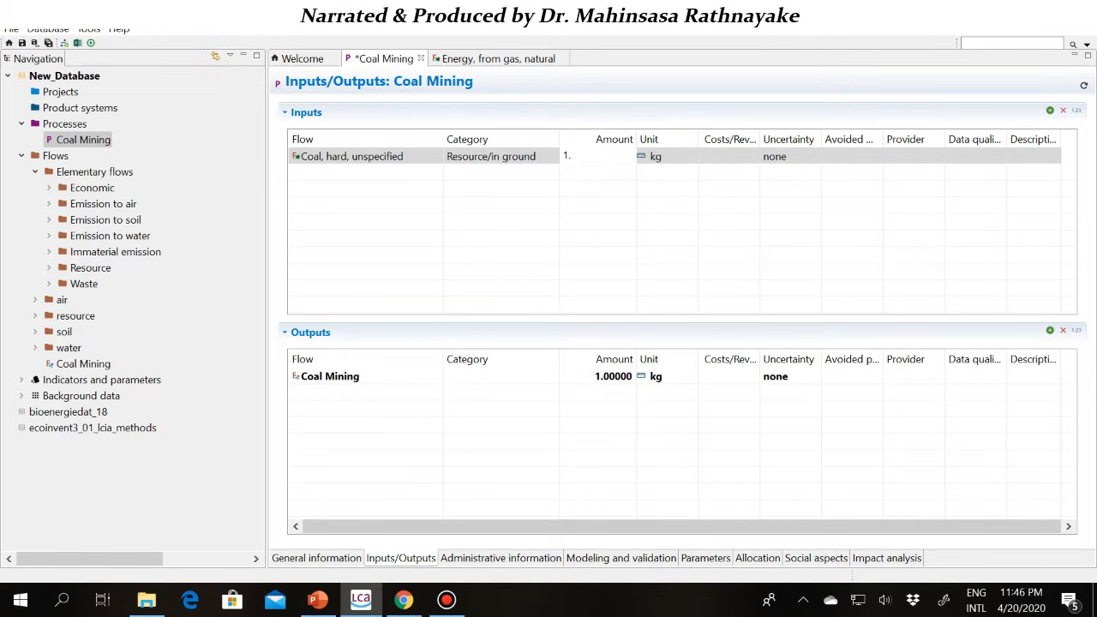
type(".1")
left_click(454, 182)
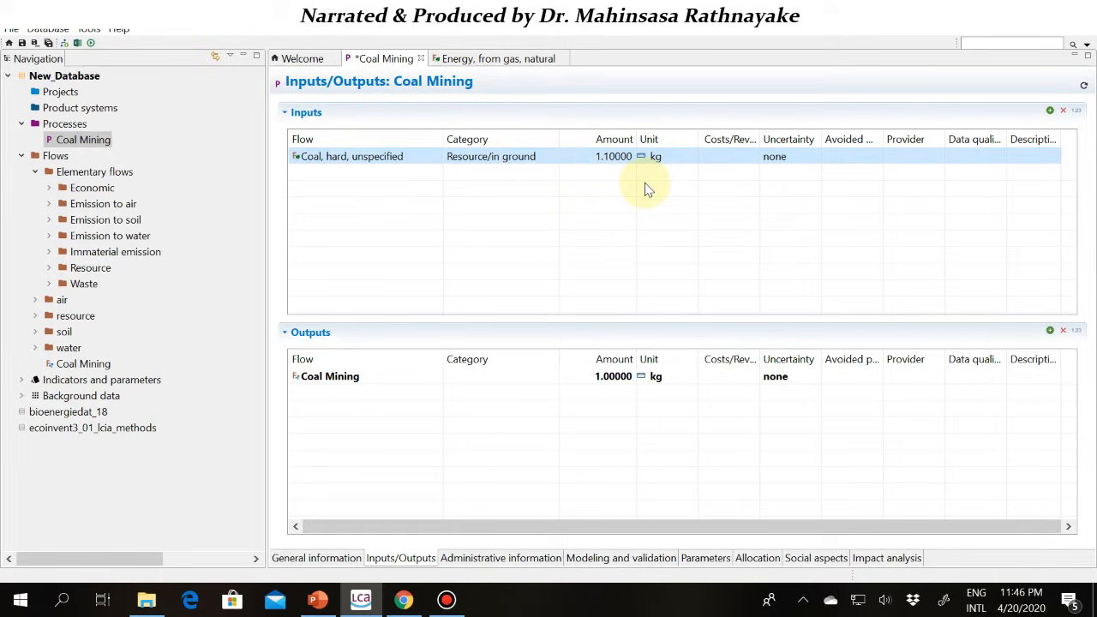
- Start adding an output flow and browse the low population density air emissions for carbon dioxide
double_click(385, 394)
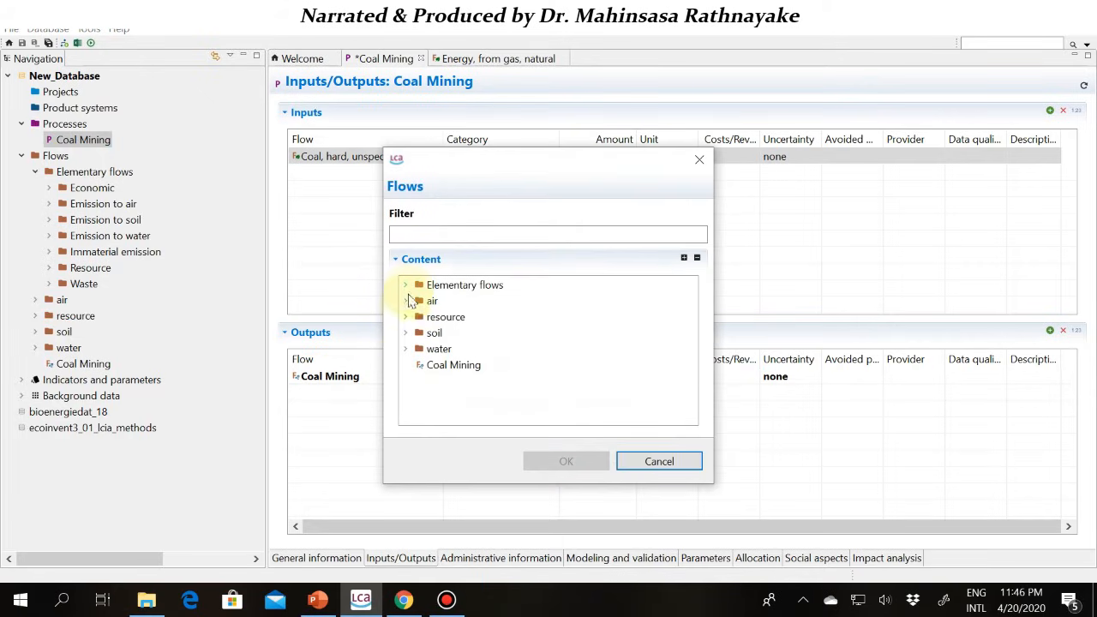
left_click(406, 286)
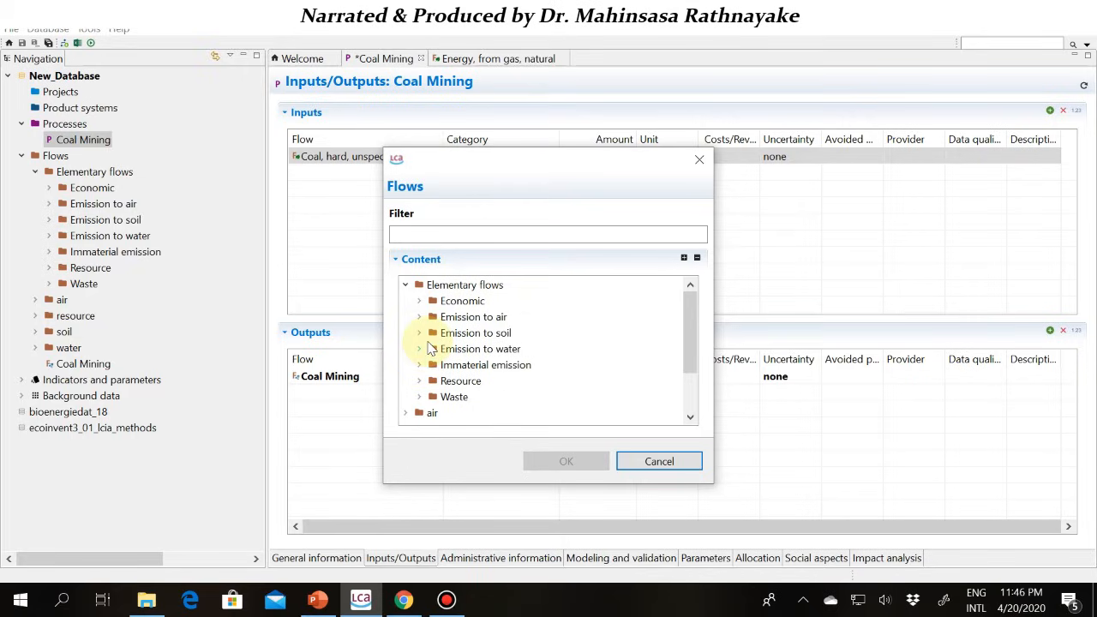
left_click(420, 319)
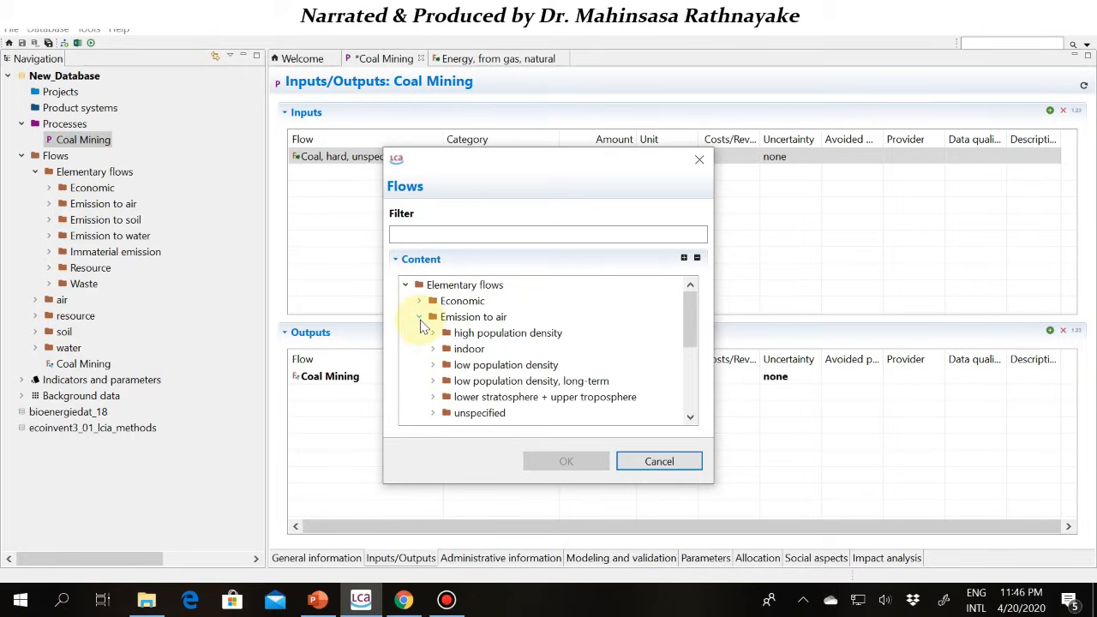
left_click(433, 370)
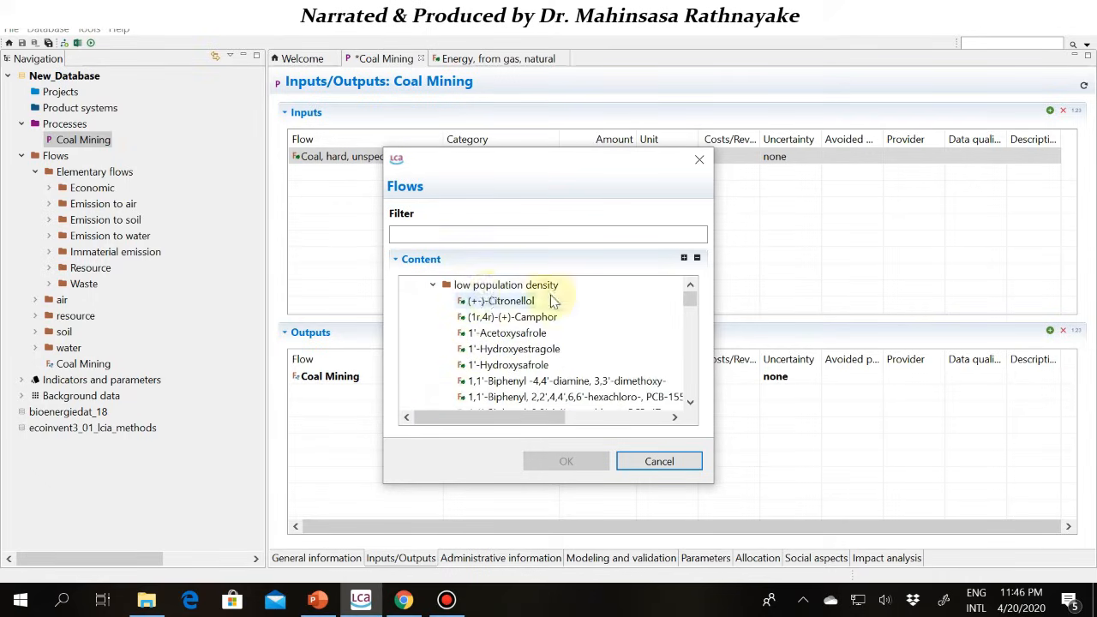
scroll(480, 386, "down", 15)
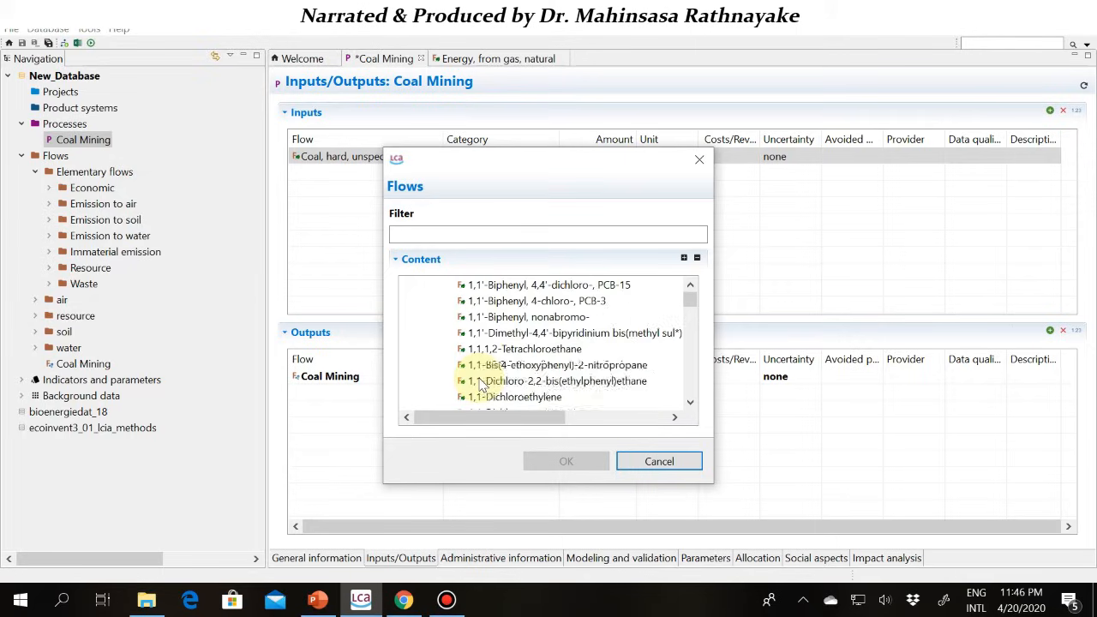
scroll(480, 385, "down", 15)
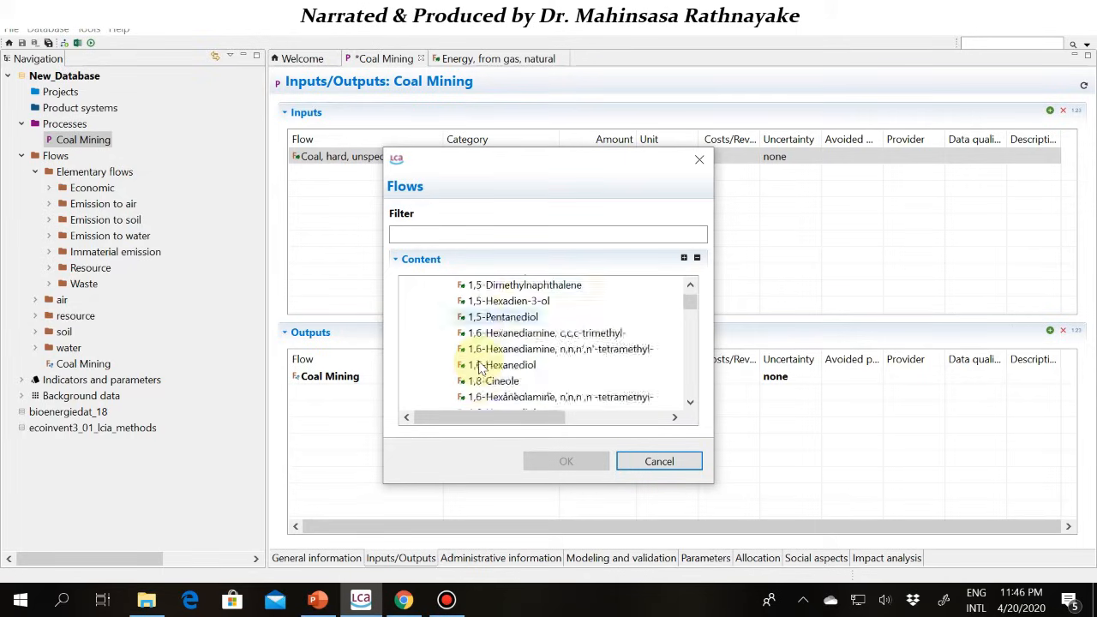
scroll(482, 367, "down", 15)
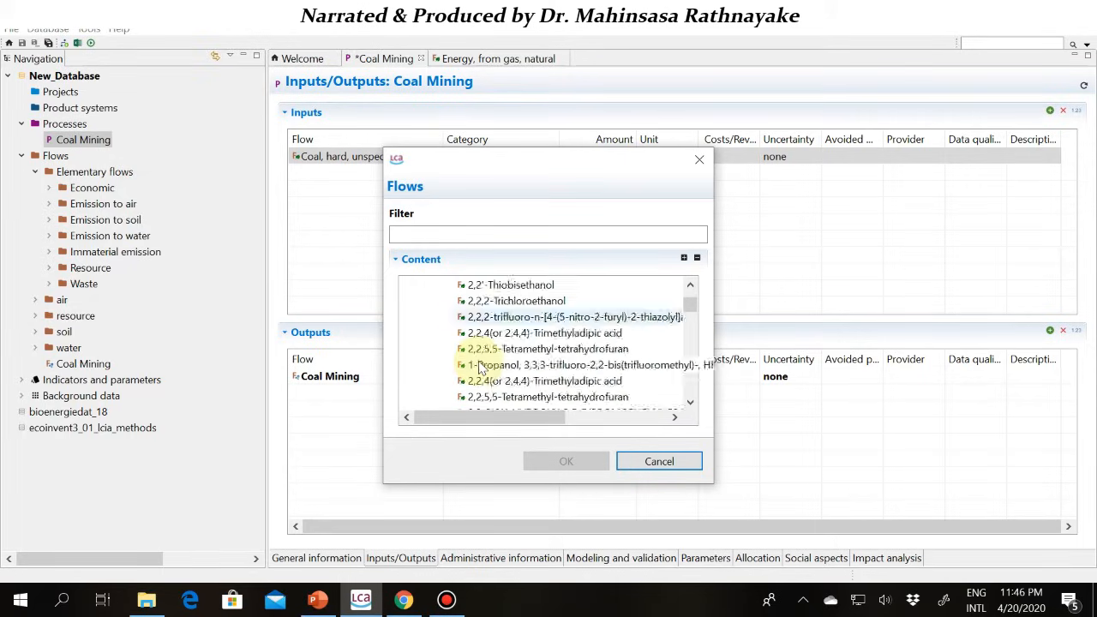
scroll(482, 367, "down", 15)
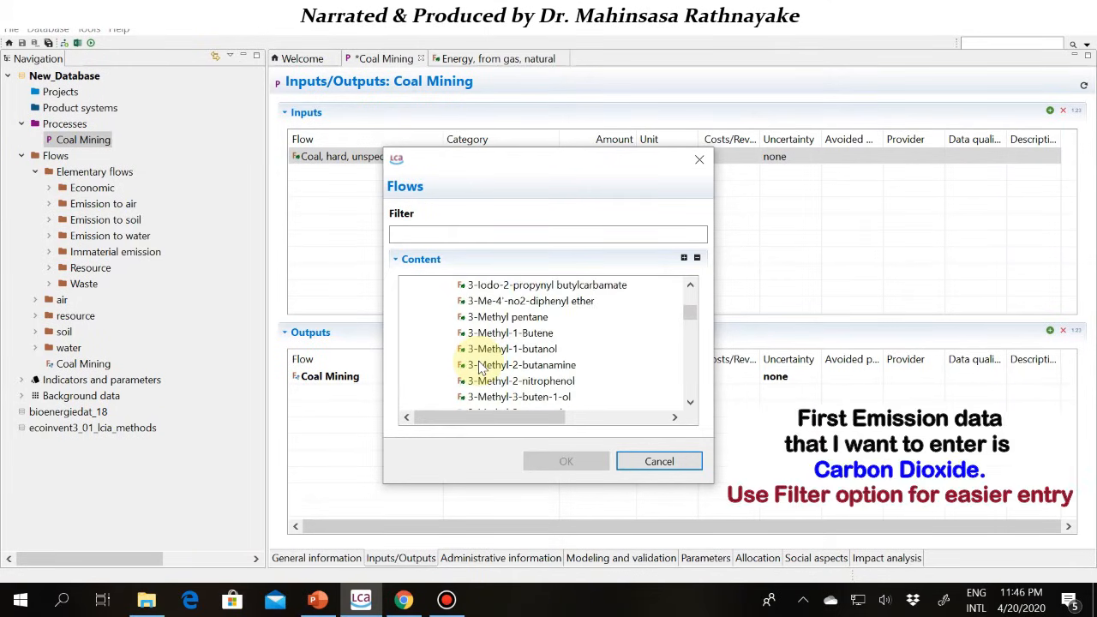
scroll(481, 366, "up", 10)
scroll(482, 369, "up", 5)
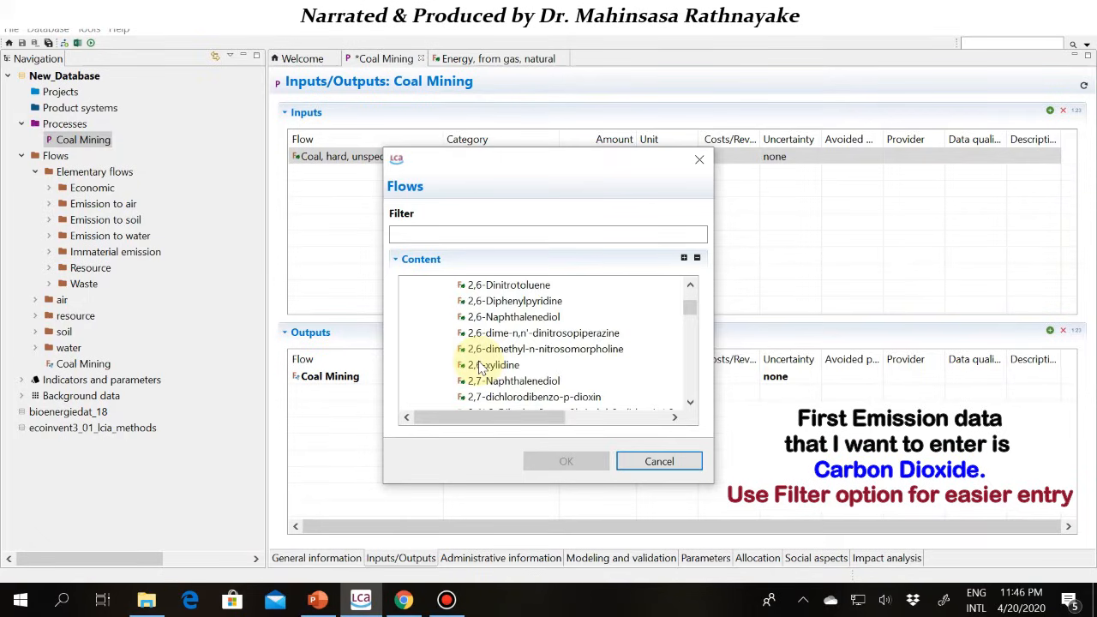
scroll(481, 369, "down", 5)
scroll(481, 367, "down", 2)
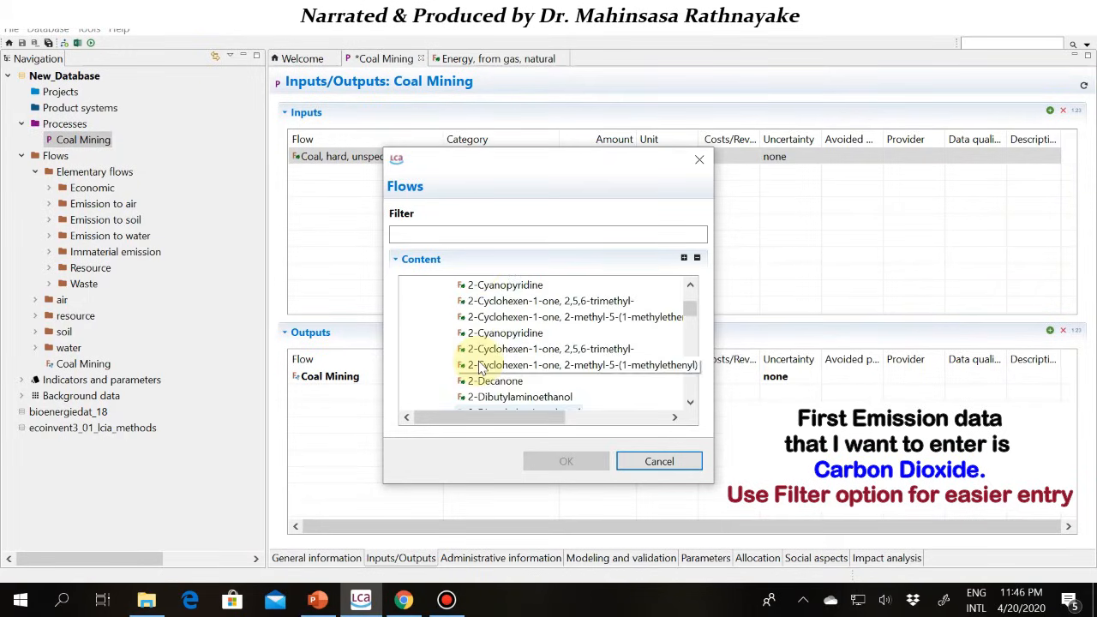
type("car")
scroll(482, 369, "down", 3)
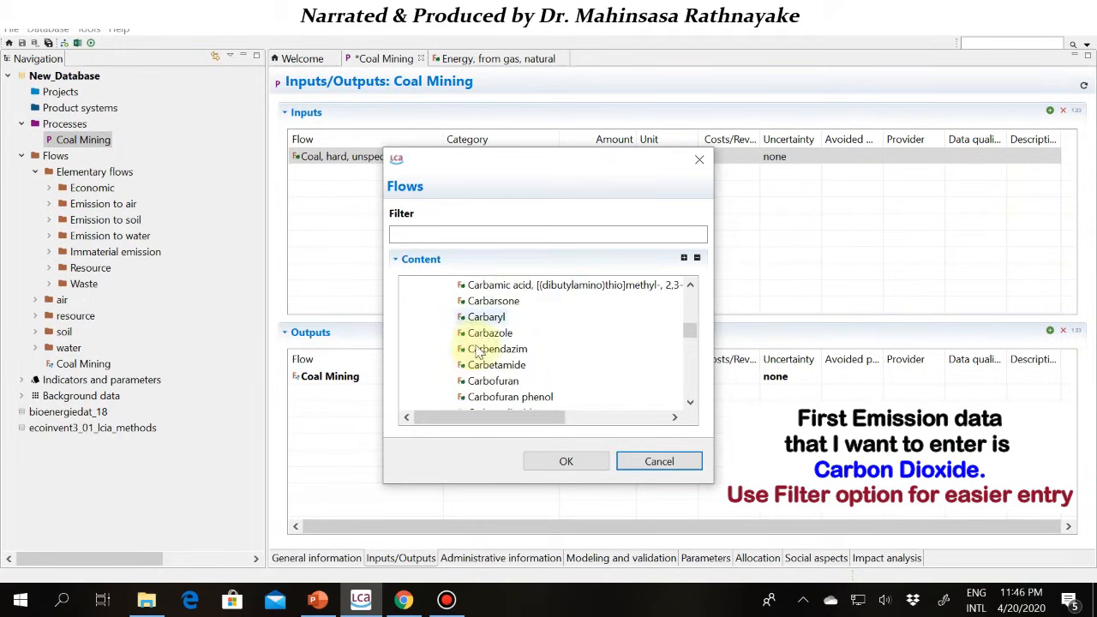
- Filter the flows by "carbon dioxide" and add "Carbon dioxide, fossil" from the high population density air emissions to the outputs
left_click(465, 239)
type("carbo")
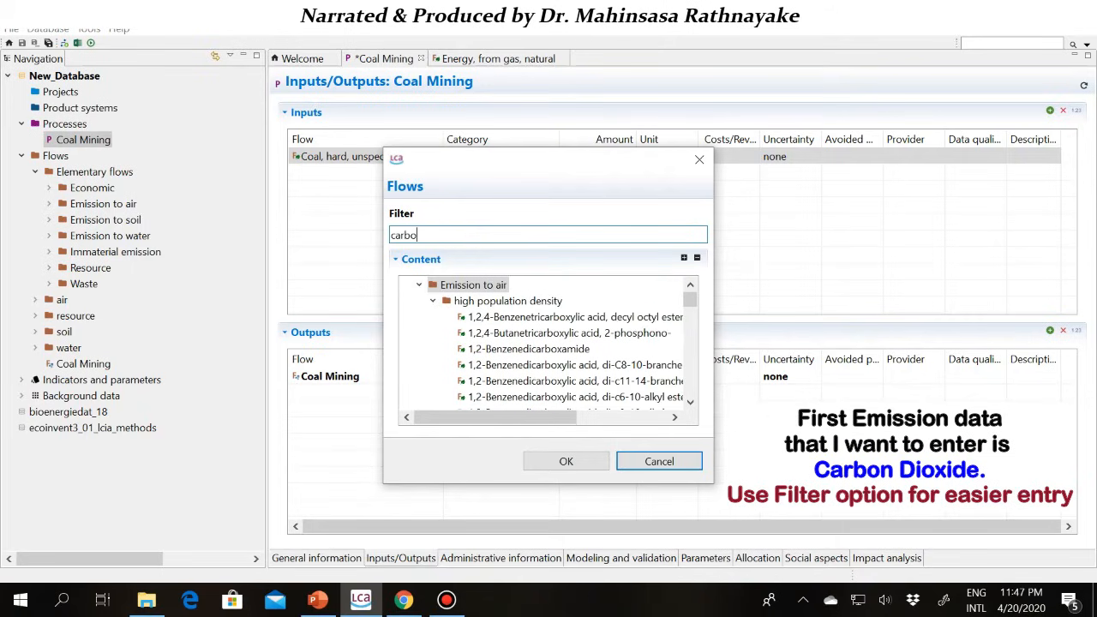
type("n ")
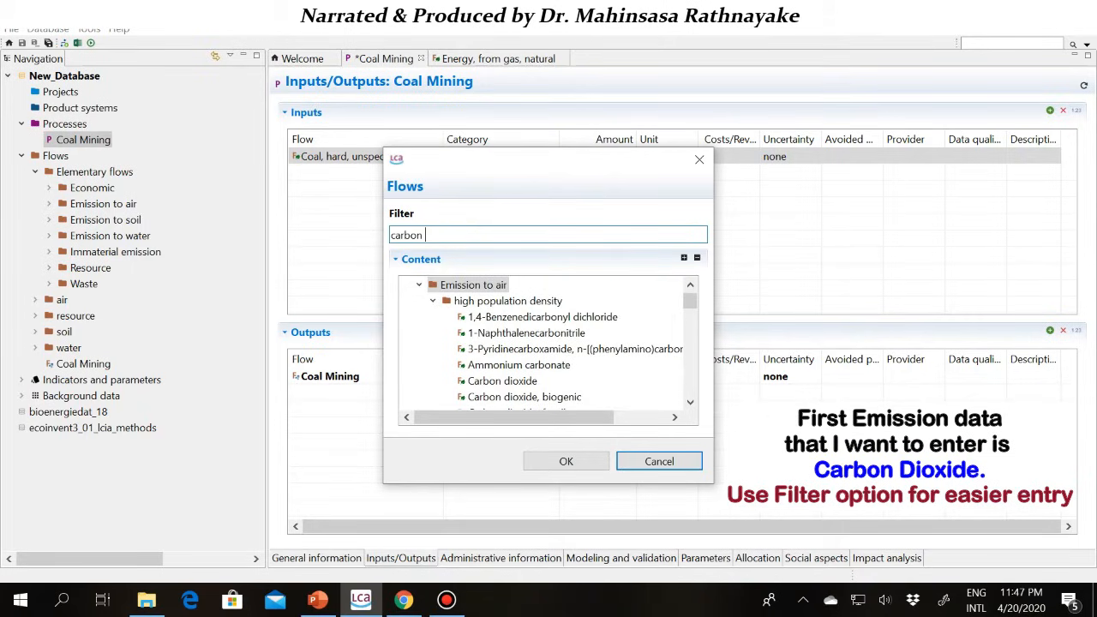
type("dioxide")
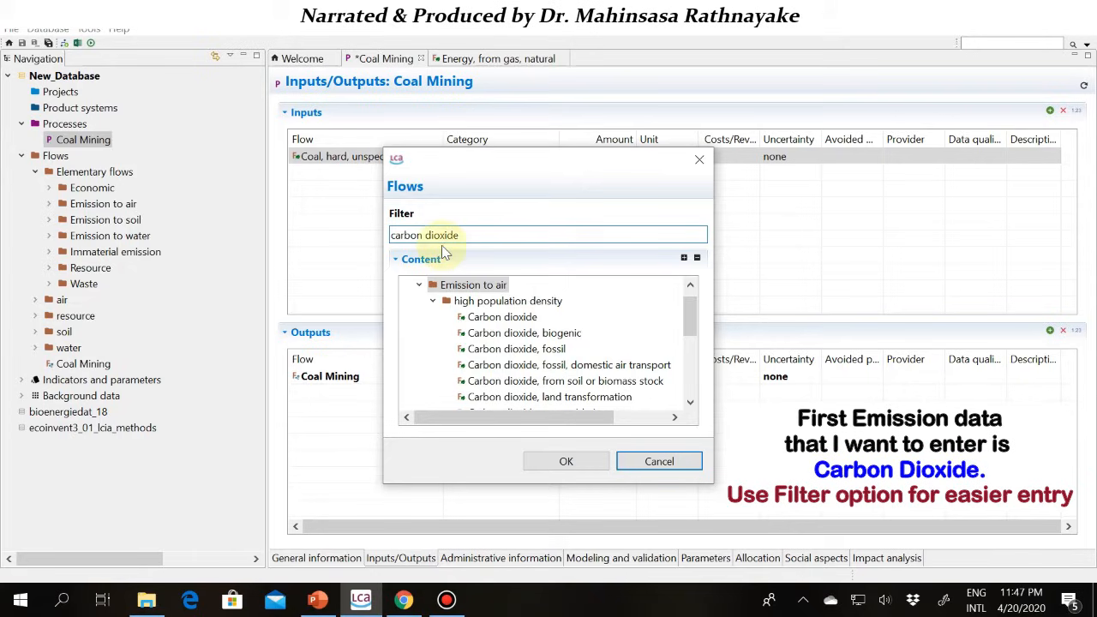
double_click(517, 351)
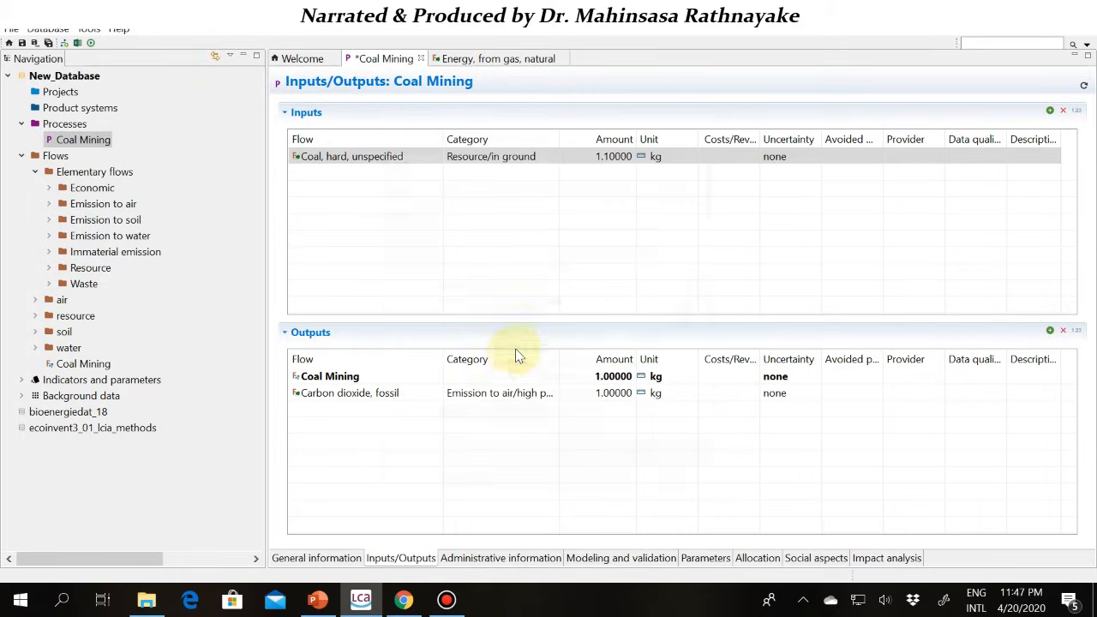
- Filter the flows by "oxygen" and add "Oxygen" from the low population density air emissions to the Coal Mining outputs
left_click(403, 399)
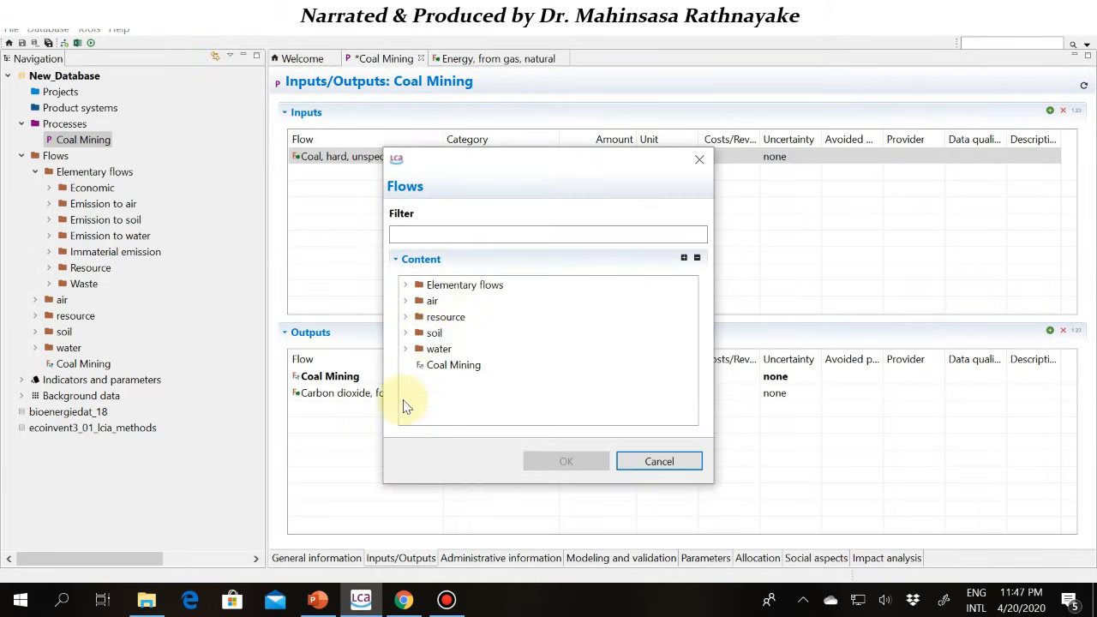
left_click(406, 288)
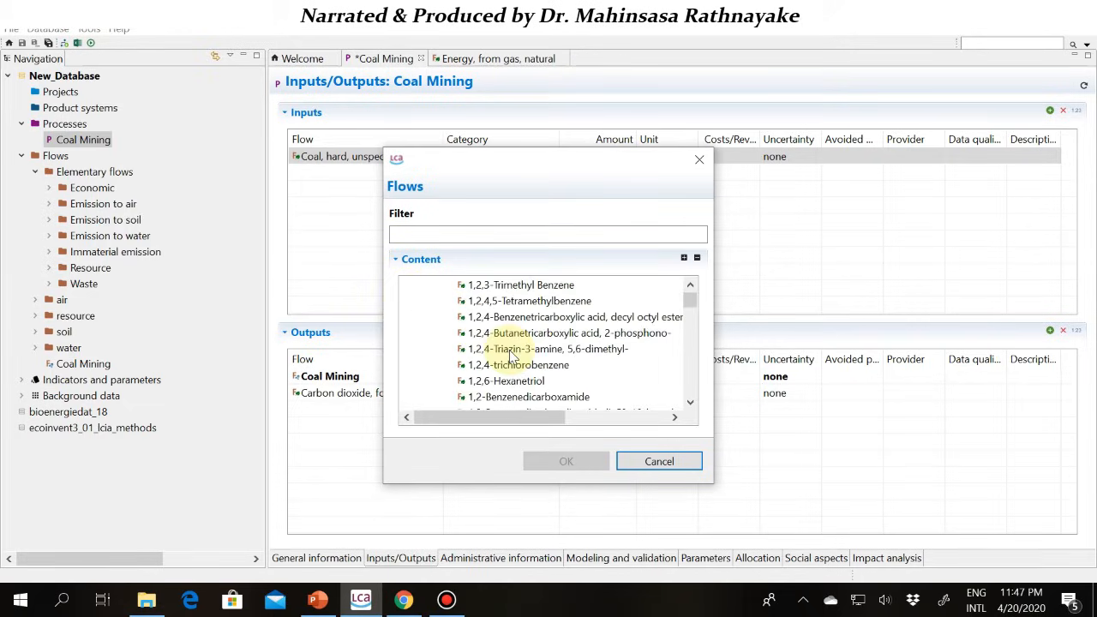
left_click(496, 233)
type("o")
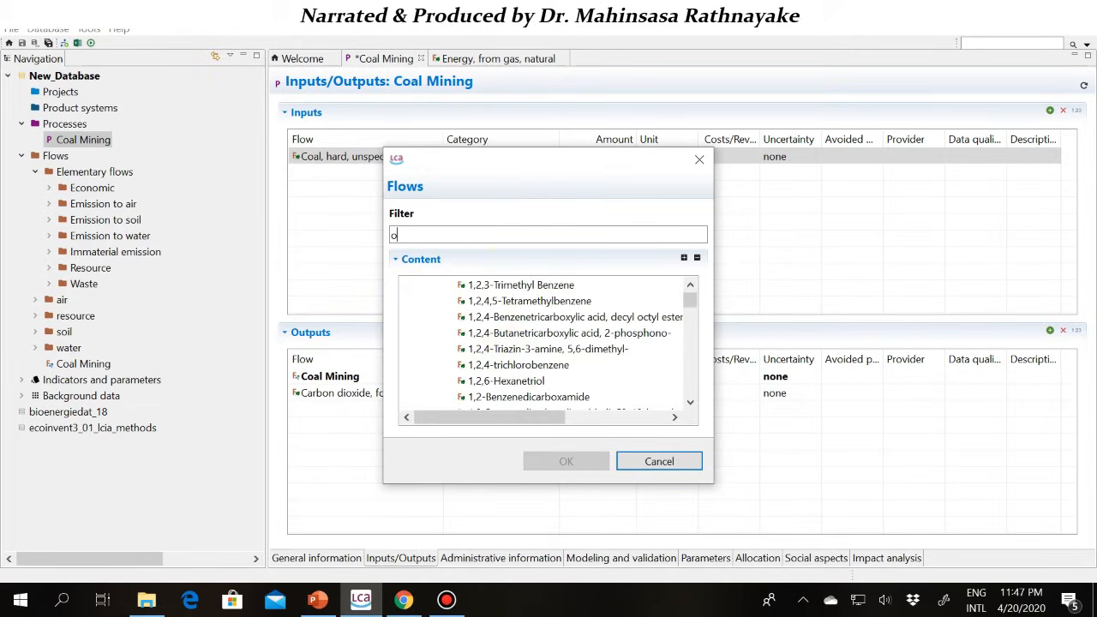
type("xygen")
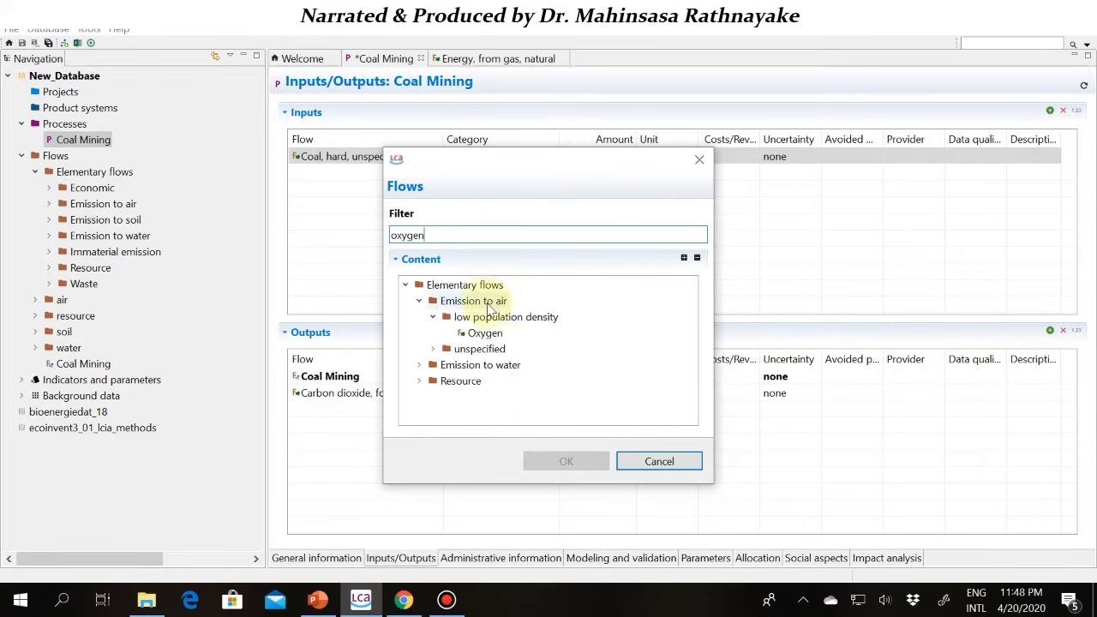
double_click(482, 333)
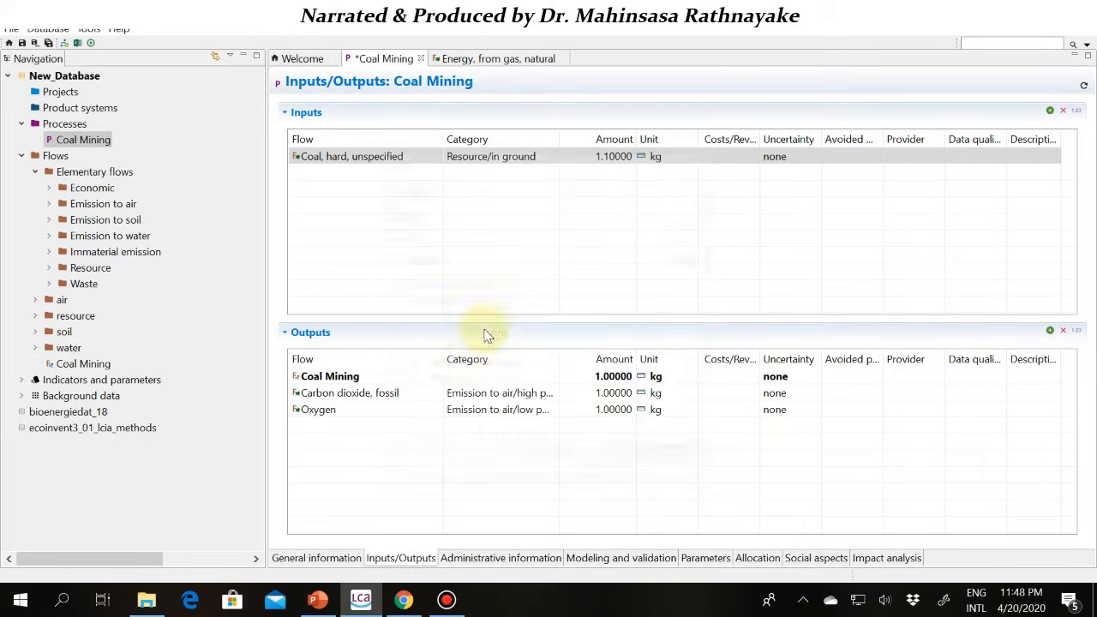
- Filter the flows by "nitrogen" and add "Nitrogen" from the high population density air emissions to the Coal Mining outputs
double_click(409, 425)
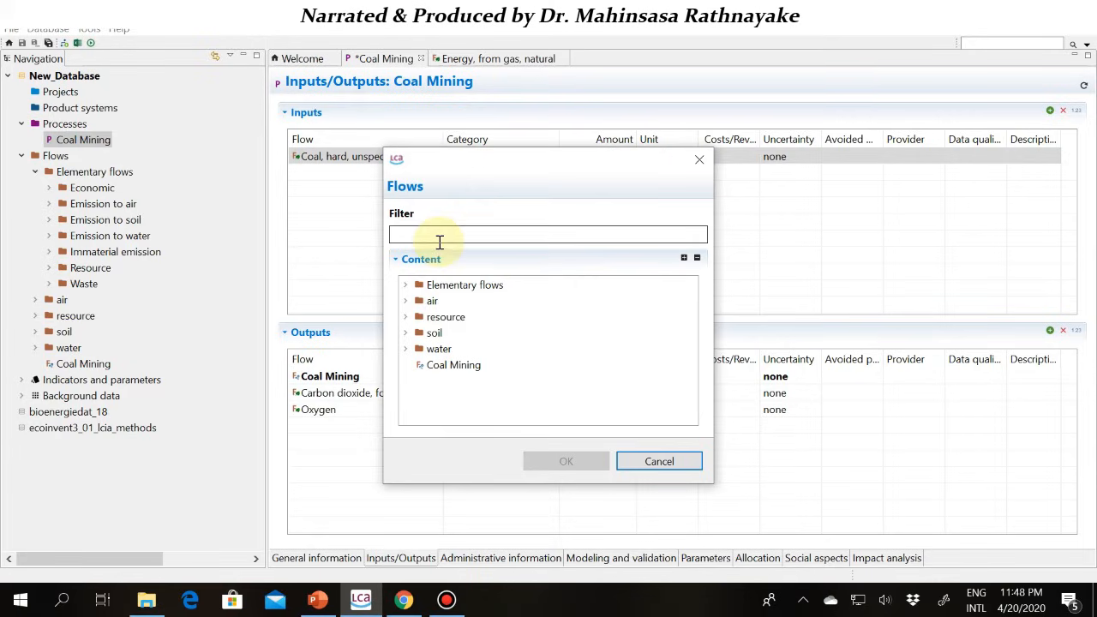
left_click(405, 284)
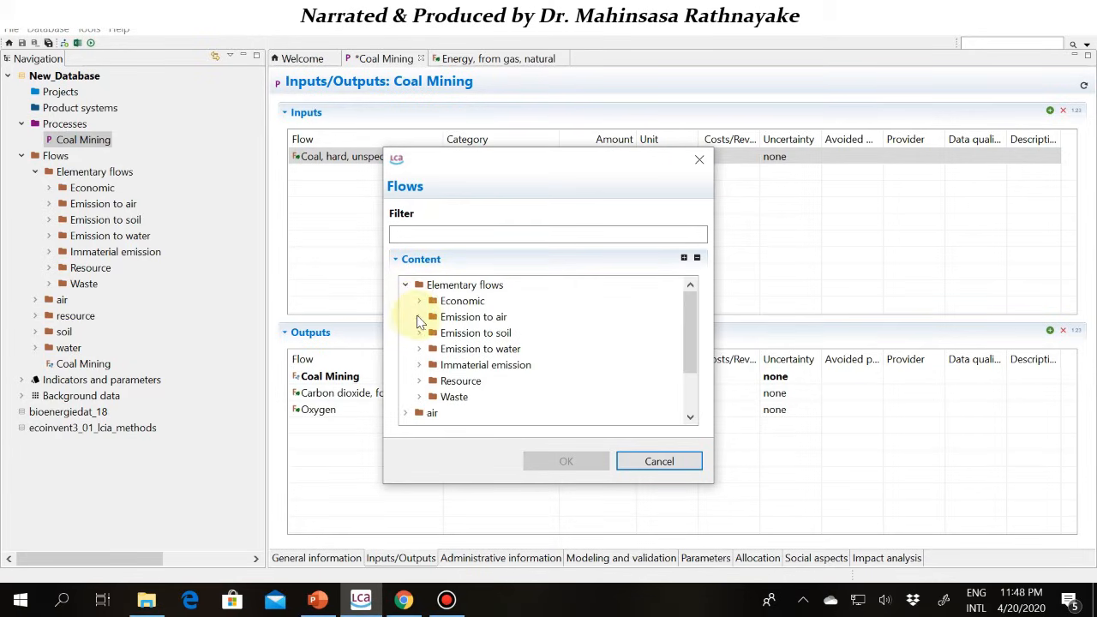
left_click(418, 317)
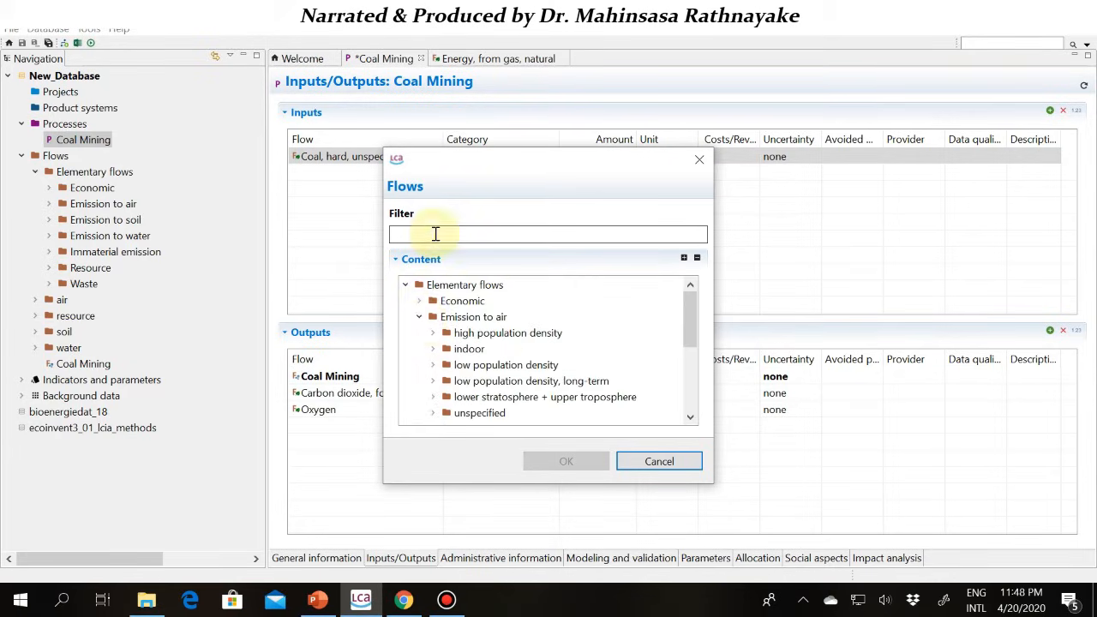
left_click(433, 367)
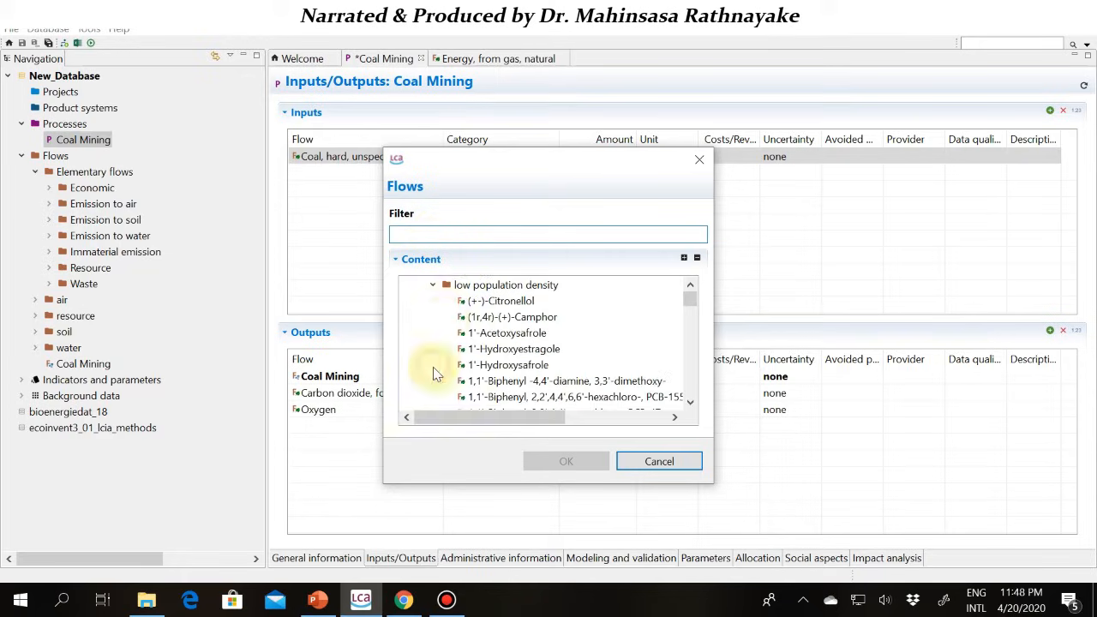
left_click(460, 236)
type("n")
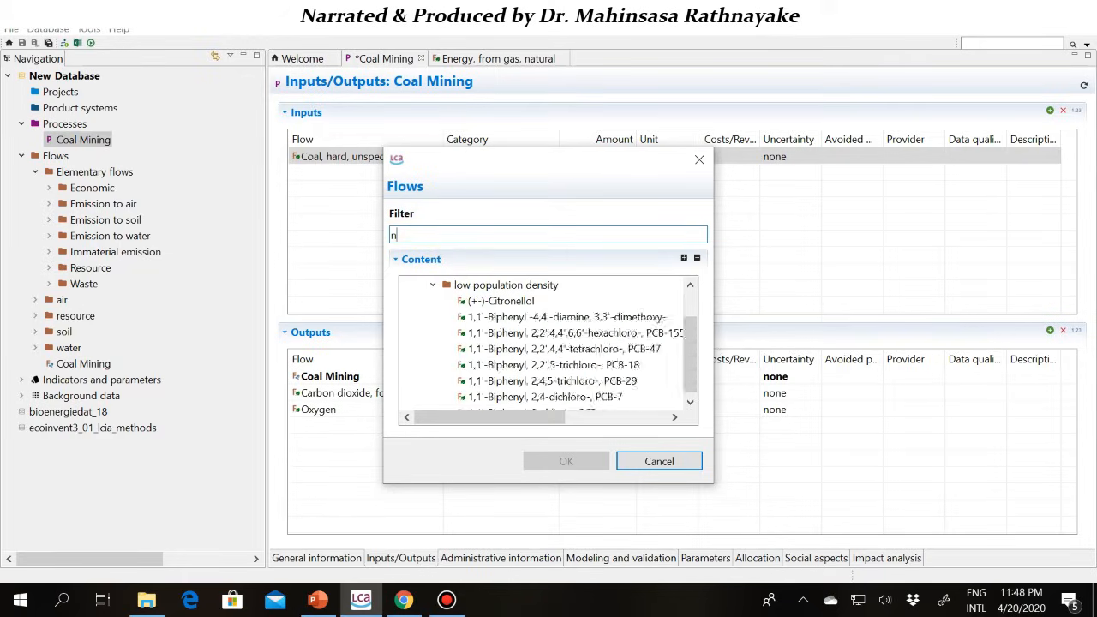
type("itrogen")
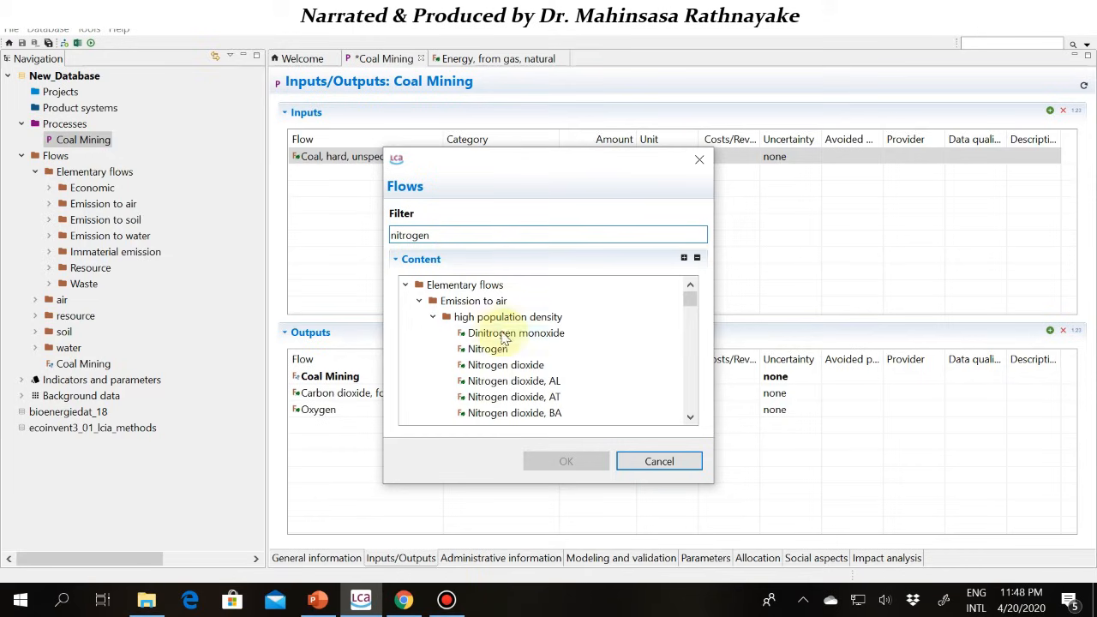
double_click(501, 348)
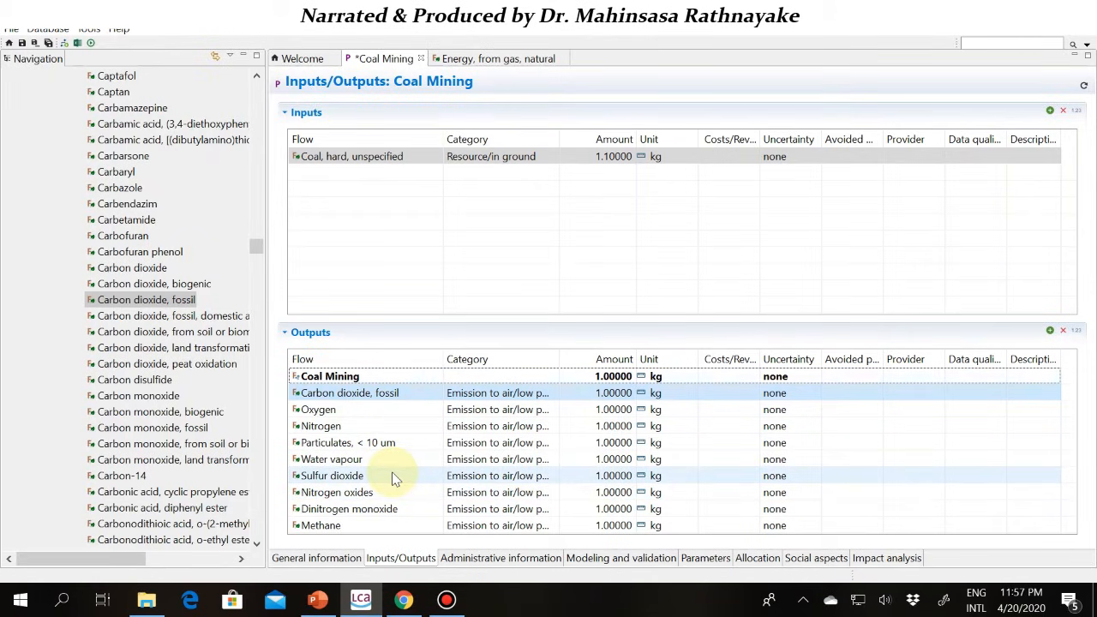
- Check the emission data in the PowerPoint slides and set the amount of the "Carbon dioxide, fossil" output to 1280
left_click(617, 393)
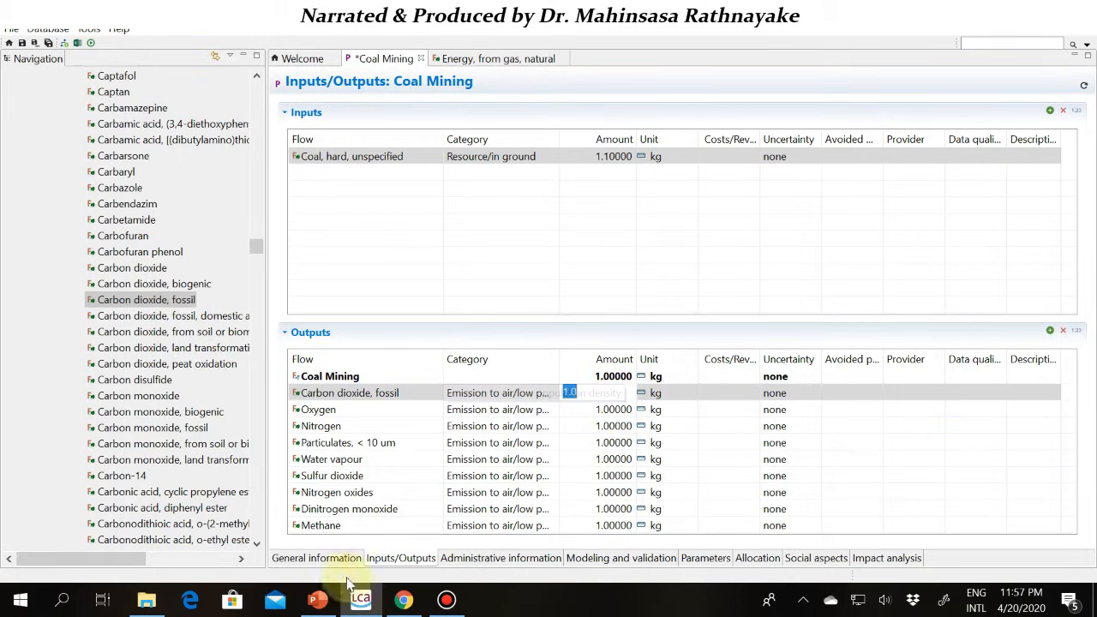
left_click(317, 600)
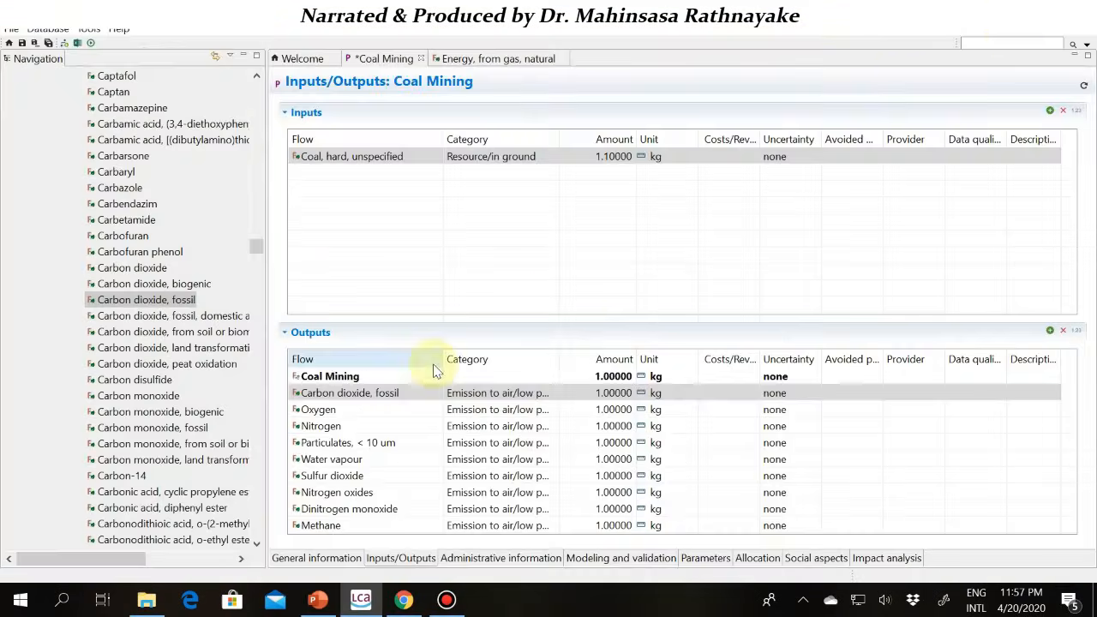
left_click(571, 391)
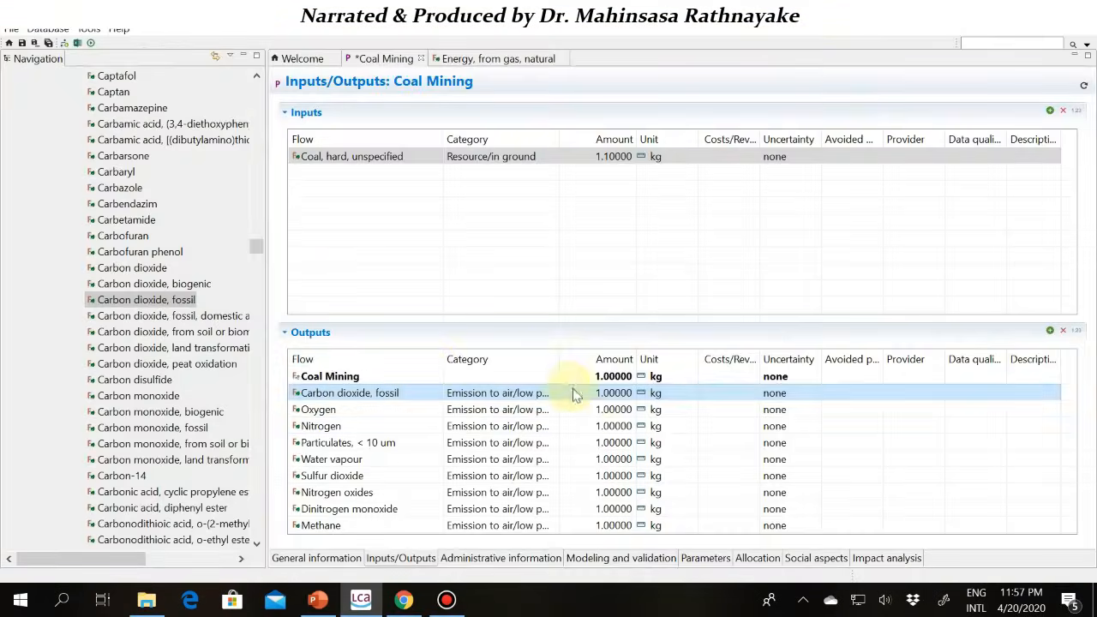
left_click(598, 392)
type("1")
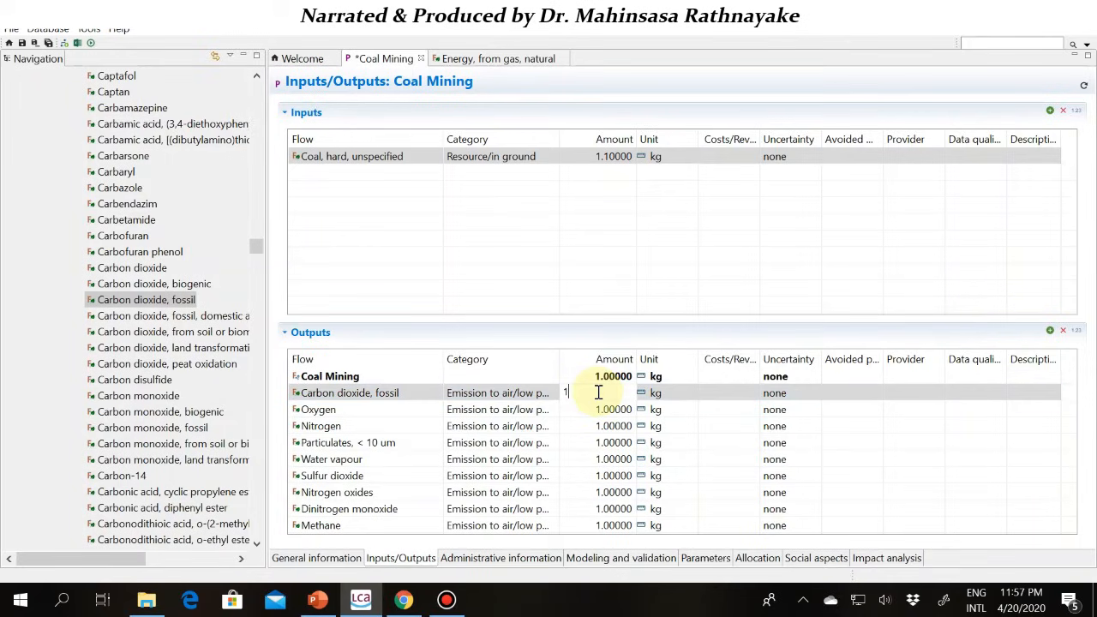
type("280")
key("Return")
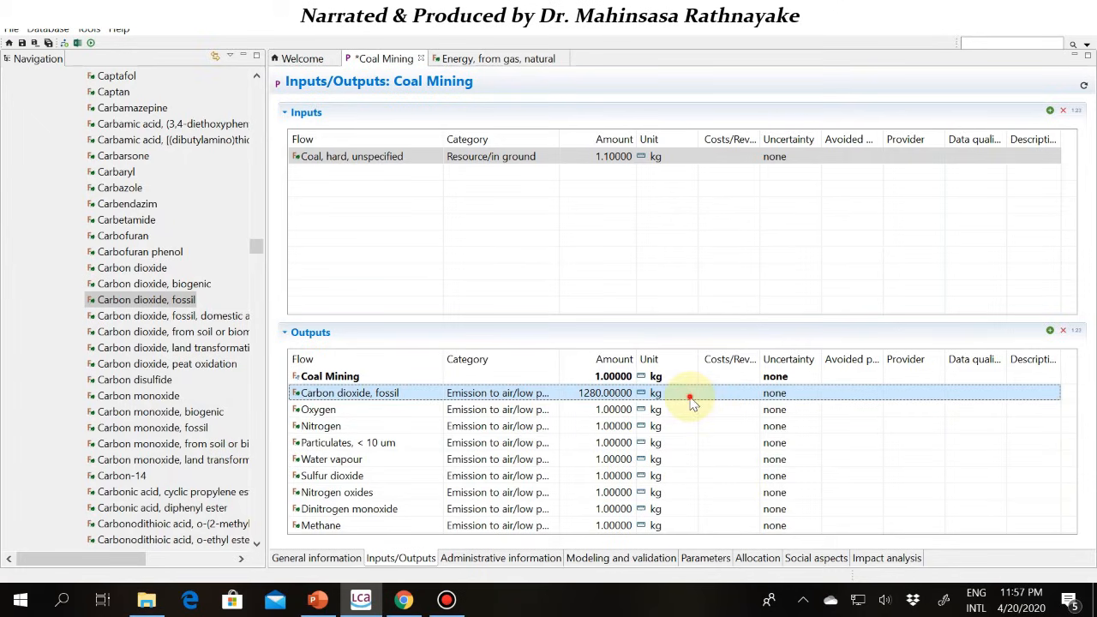
- Change the unit of the "Carbon dioxide, fossil" output to g
left_click(691, 397)
left_click(701, 393)
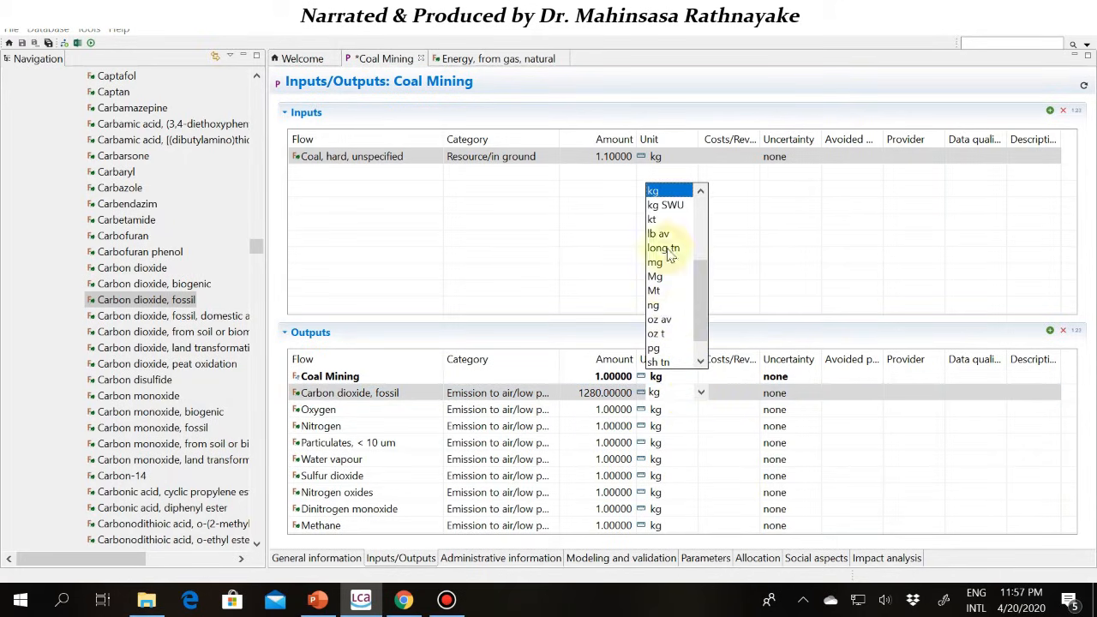
left_click(701, 192)
left_click(700, 192)
left_click(701, 192)
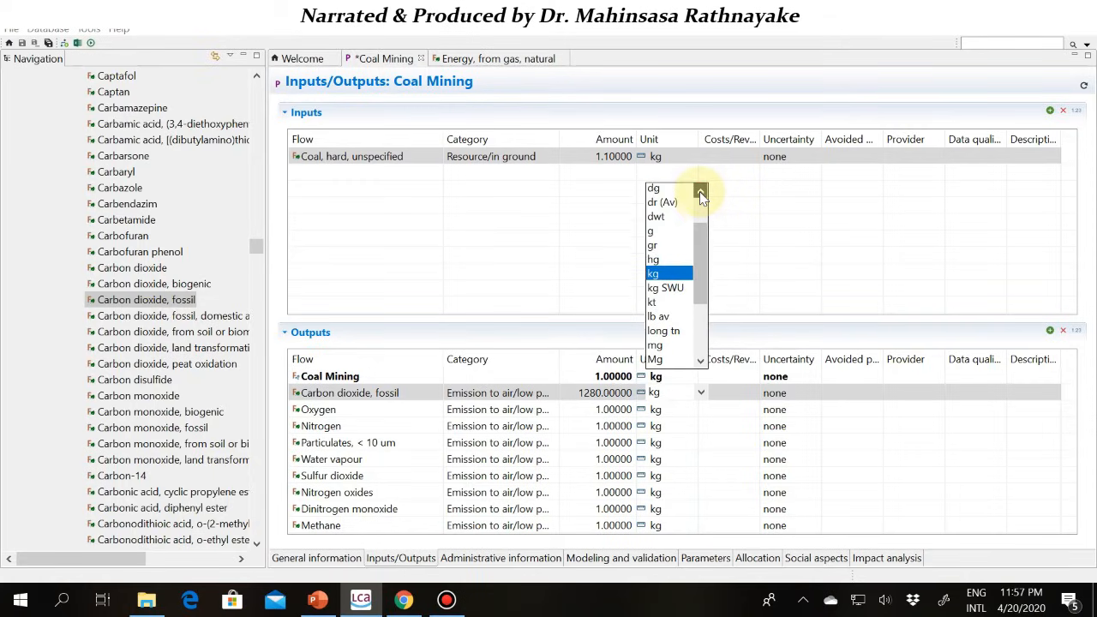
left_click(651, 248)
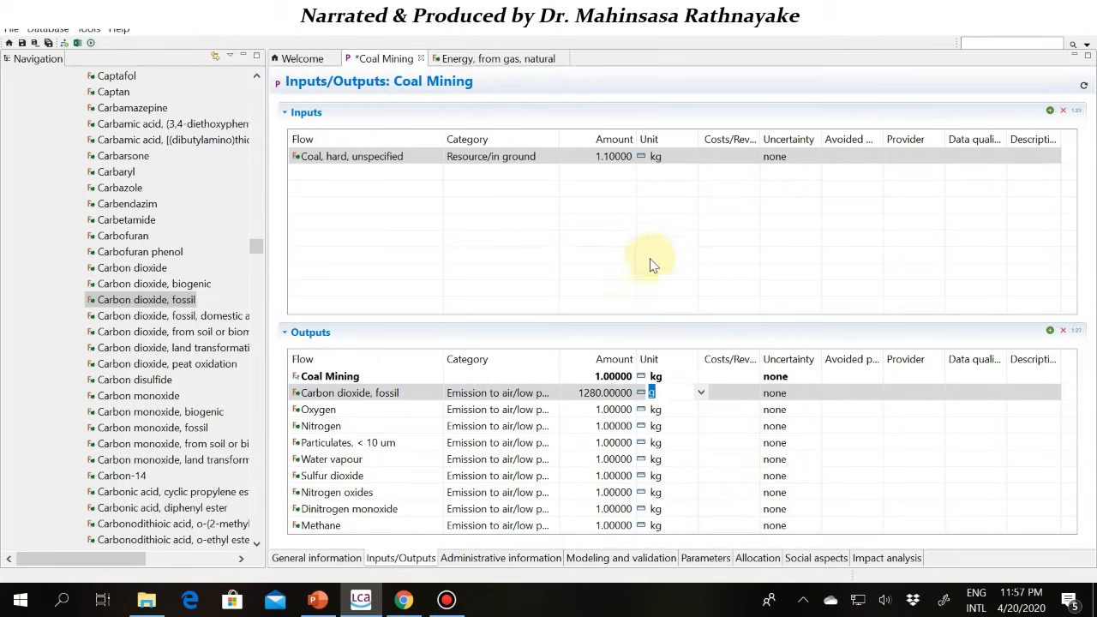
left_click(615, 410)
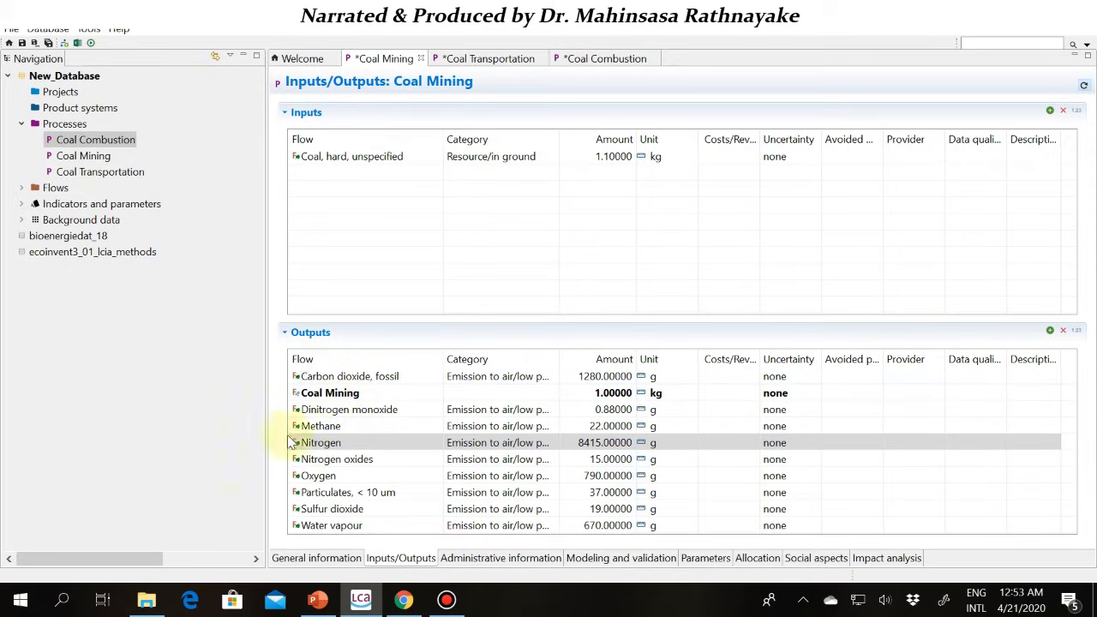
- Review the Coal Mining emission amounts, the natural gas energy input of Coal Transportation, and the product flows in the database
left_click(313, 375)
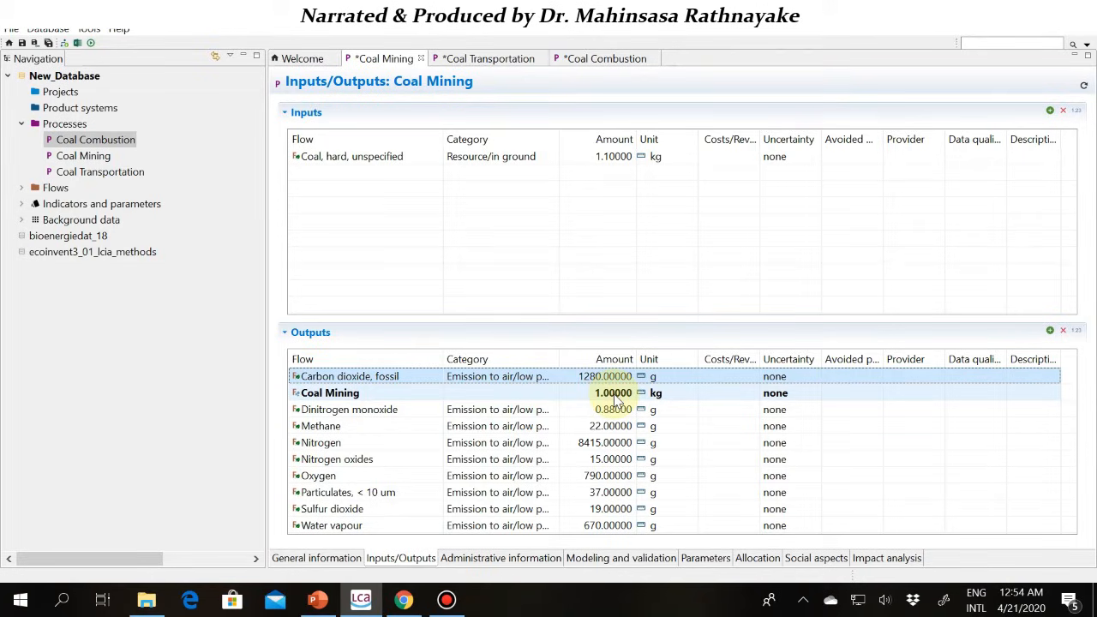
left_click(504, 62)
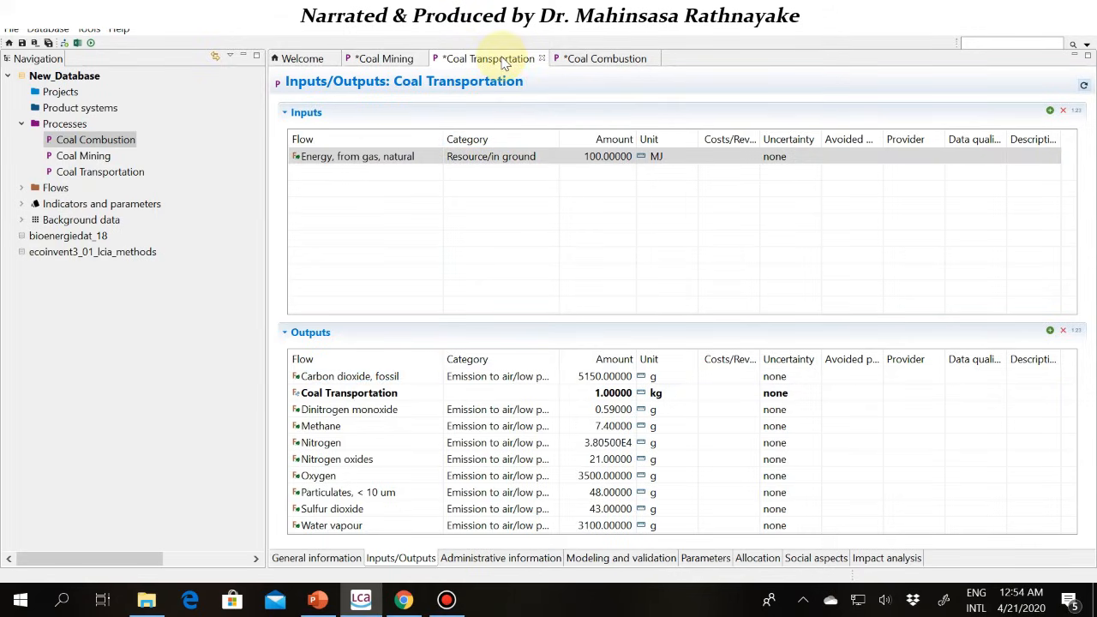
left_click(406, 160)
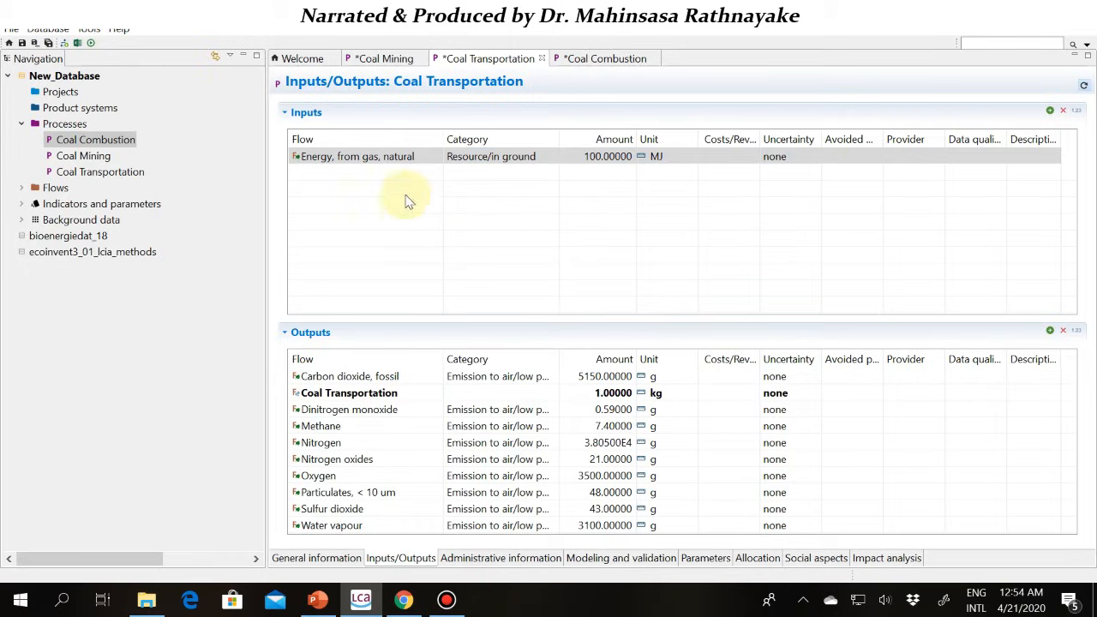
left_click(402, 159)
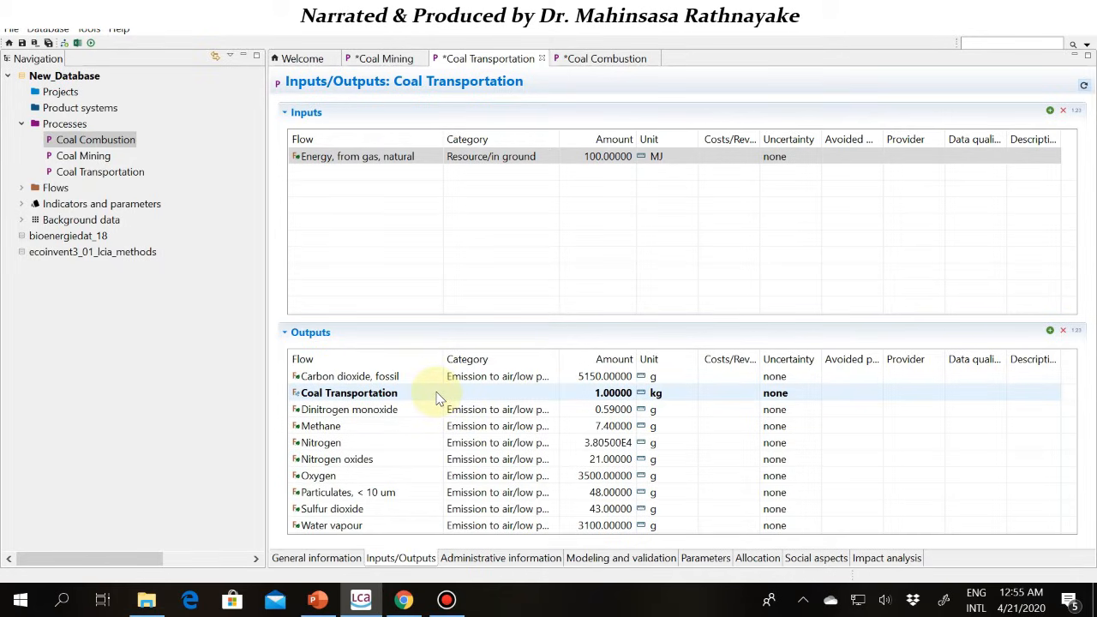
left_click(21, 187)
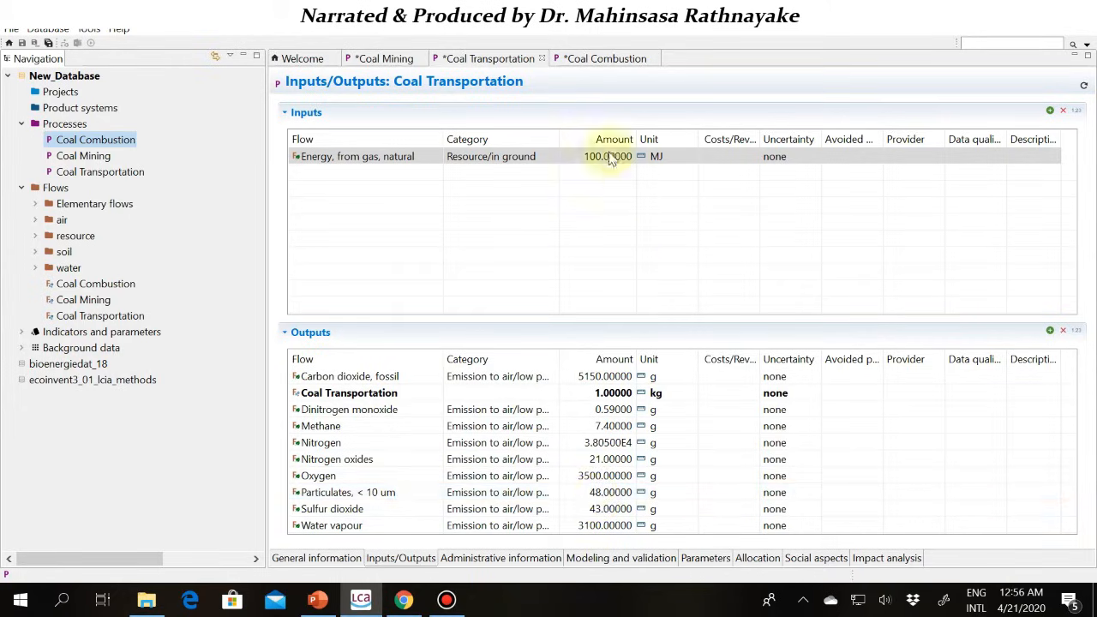
- Examine the inputs of the Coal Combustion process, toggling their formula and value display and checking the exact Coal Mining amount
left_click(591, 59)
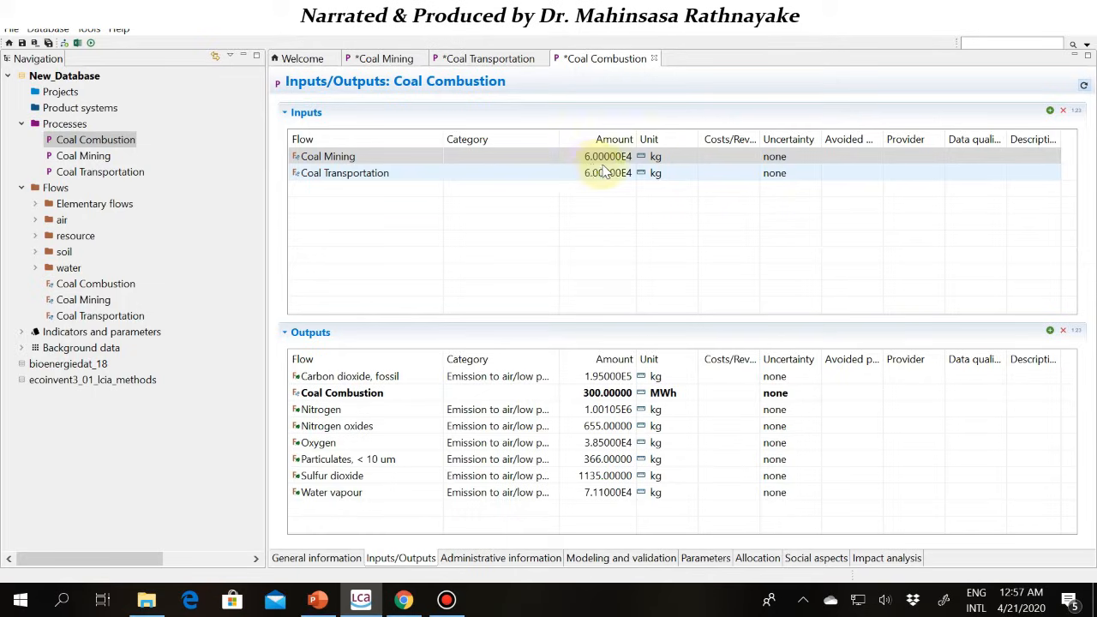
left_click(592, 160)
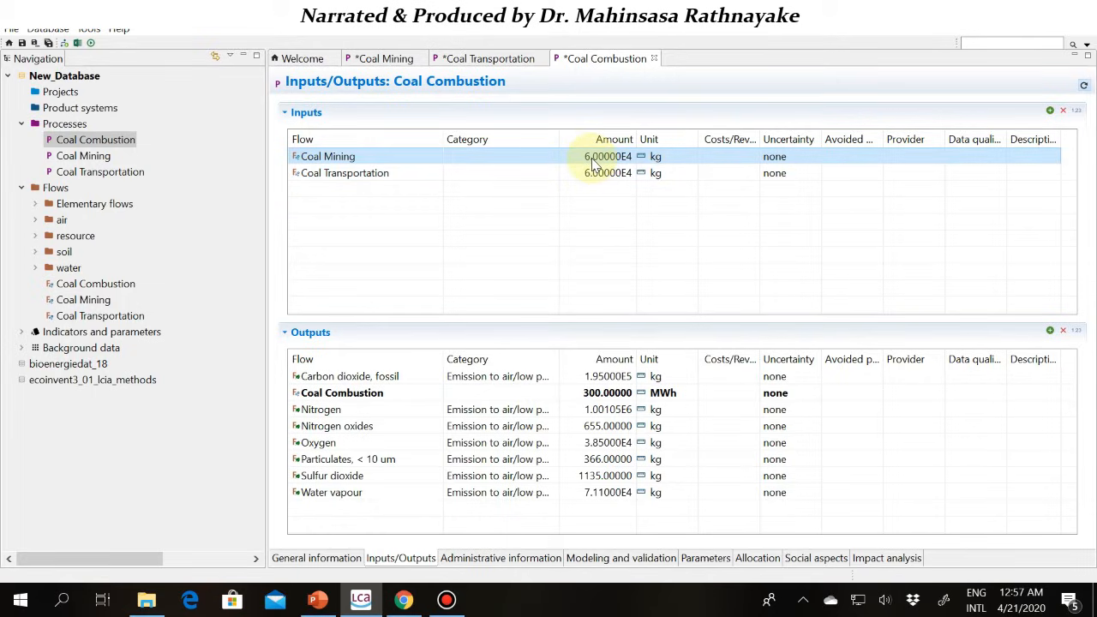
left_click(1076, 110)
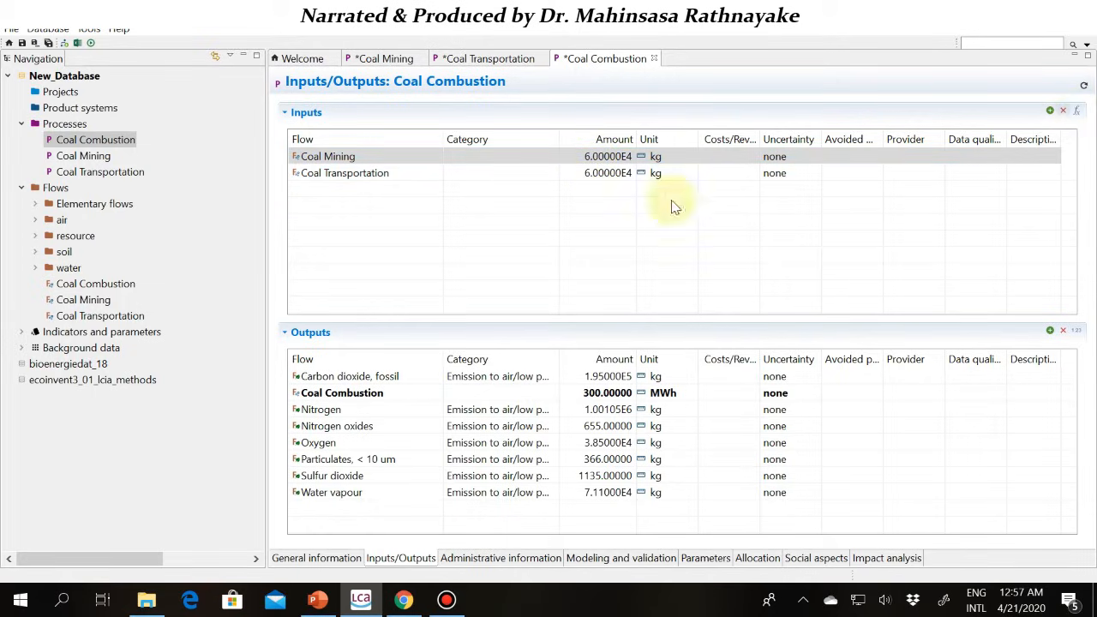
double_click(604, 156)
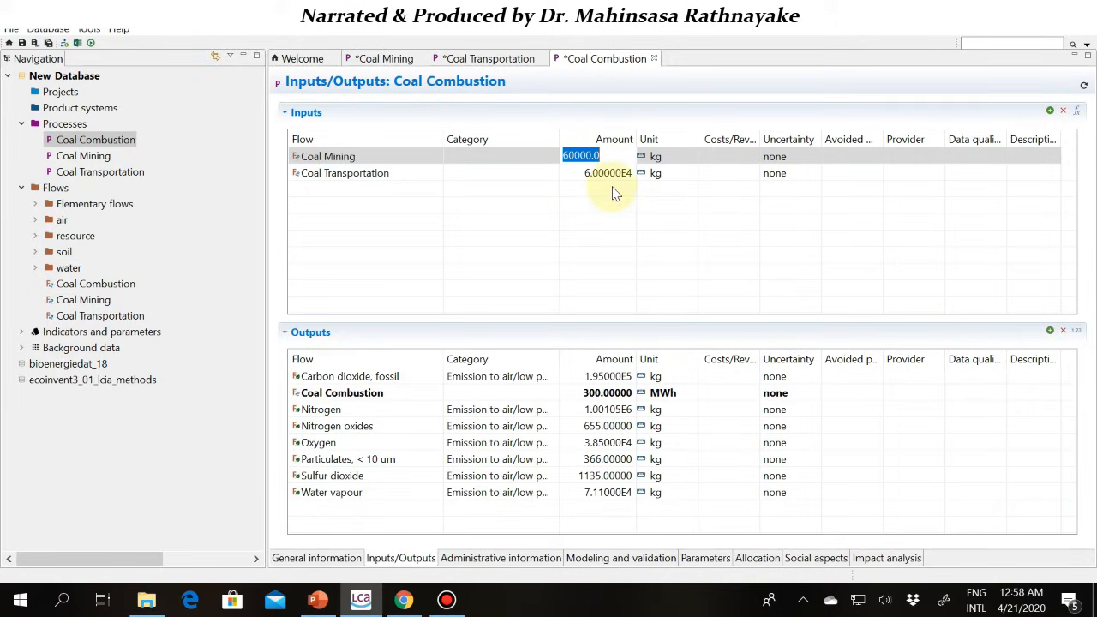
left_click(604, 236)
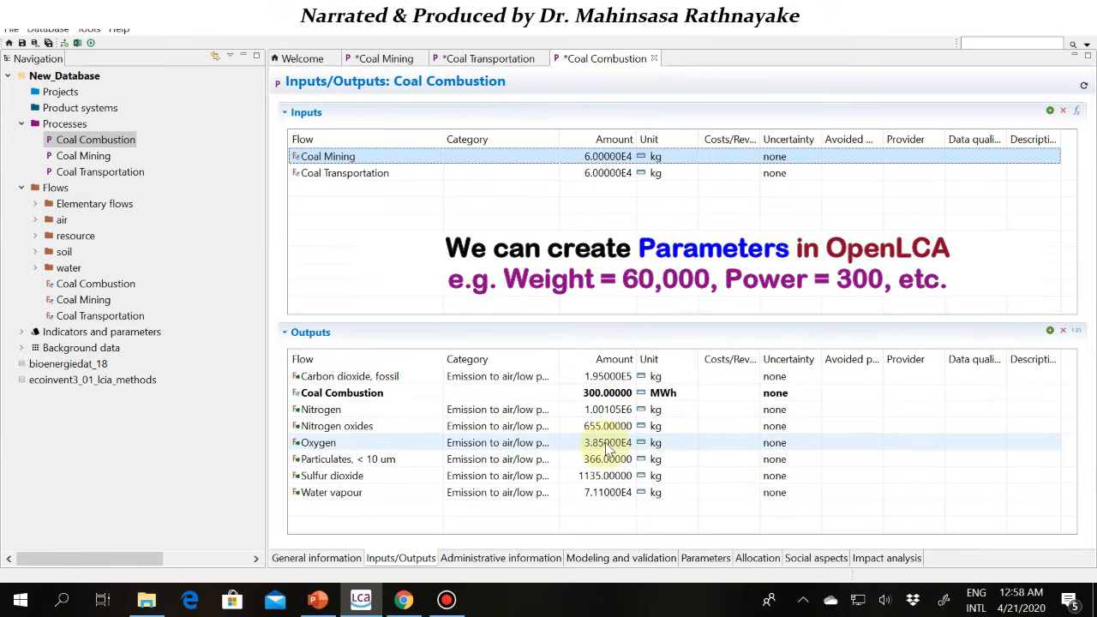
- Look at the input and dependent parameters of the Coal Combustion process, and return to its inputs and outputs
left_click(699, 559)
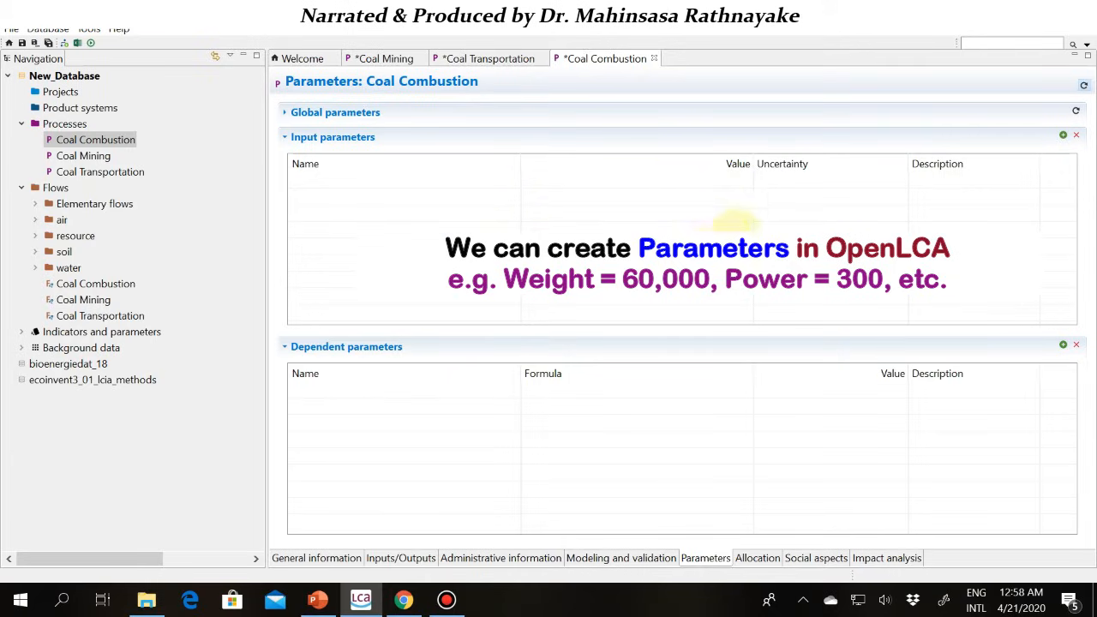
left_click(408, 559)
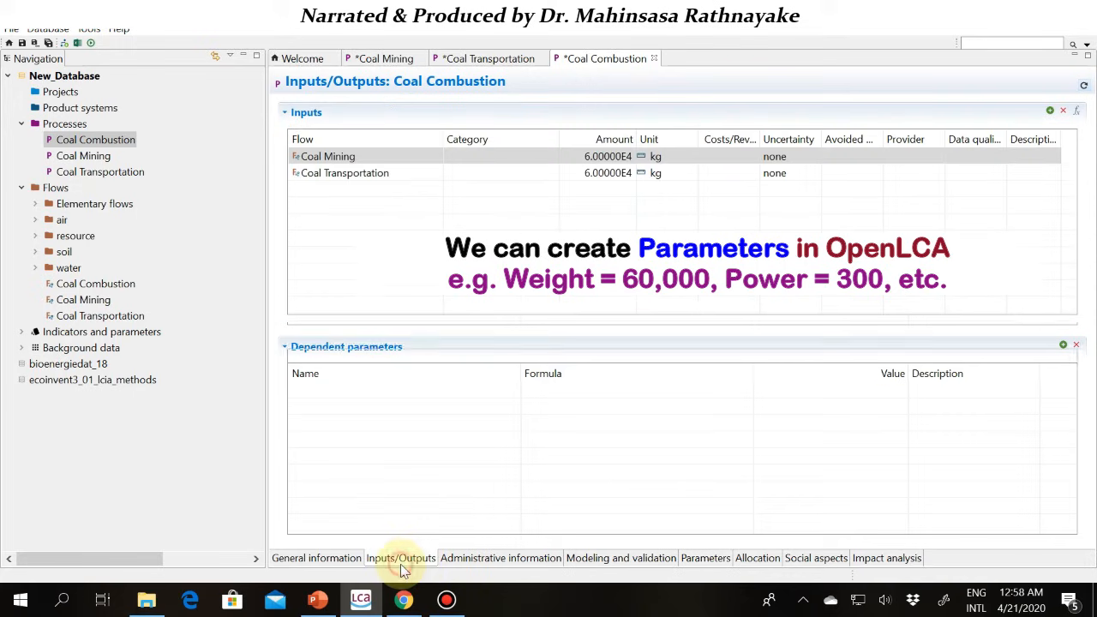
left_click(604, 162)
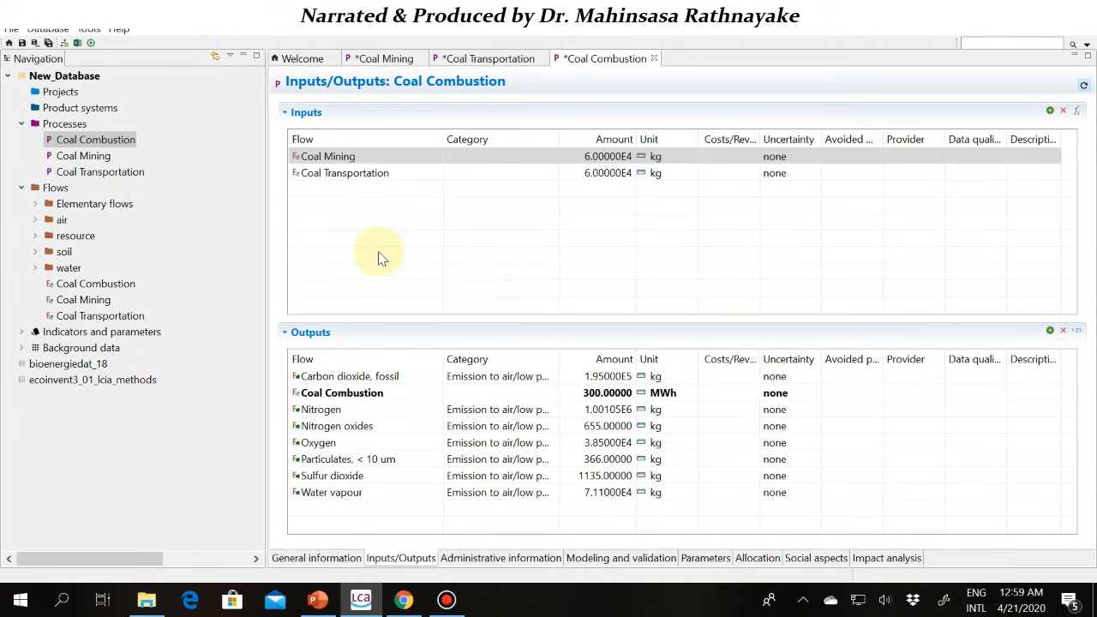
left_click(100, 107)
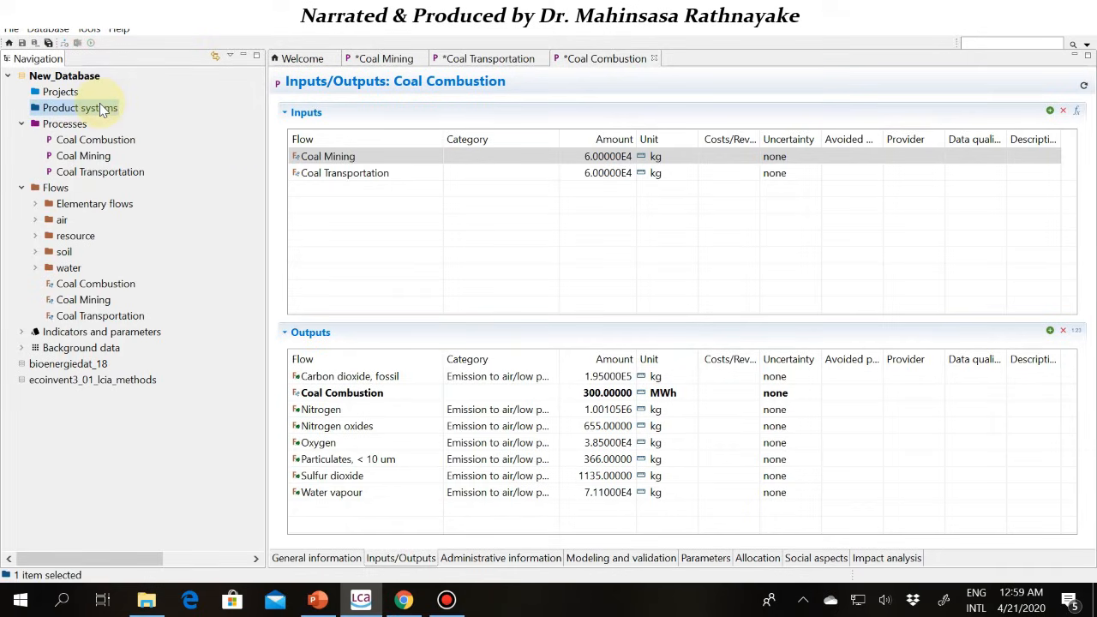
right_click(100, 106)
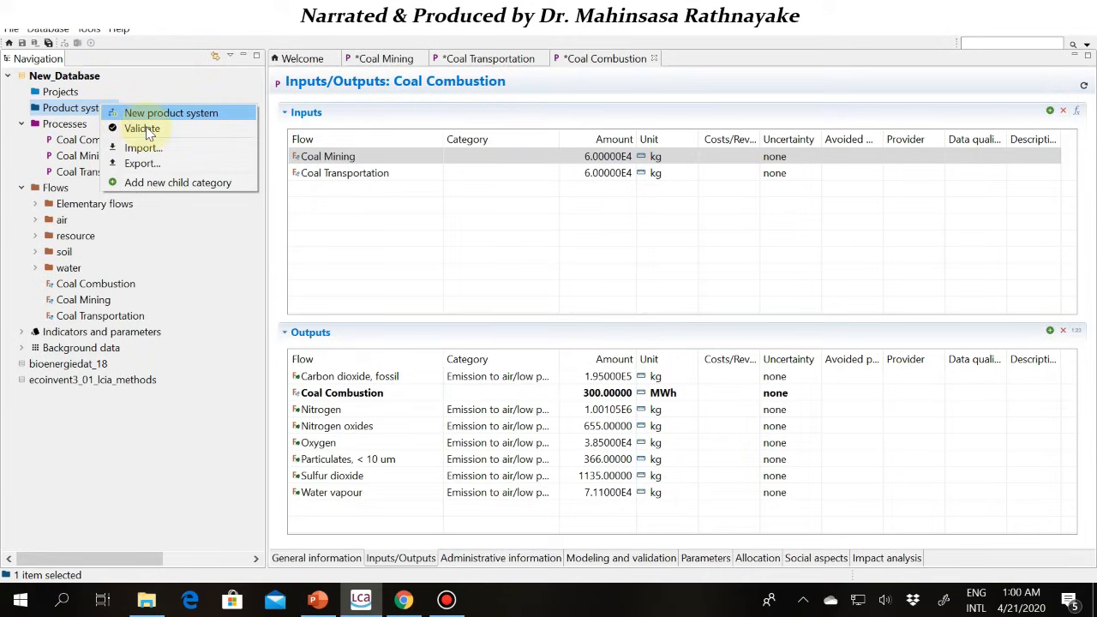
left_click(212, 229)
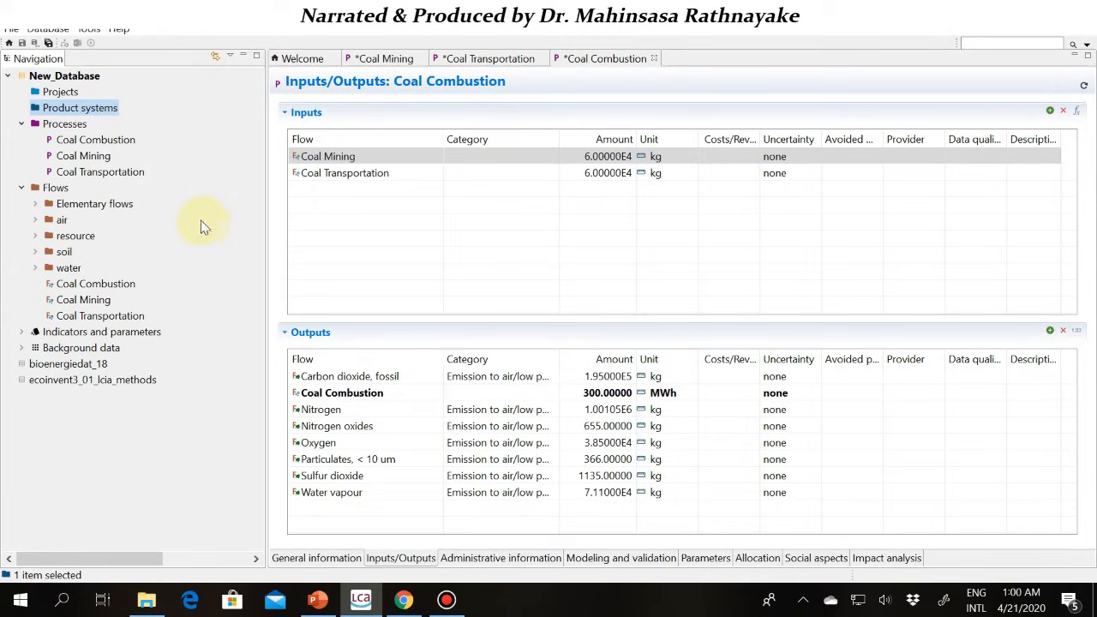
left_click(127, 144)
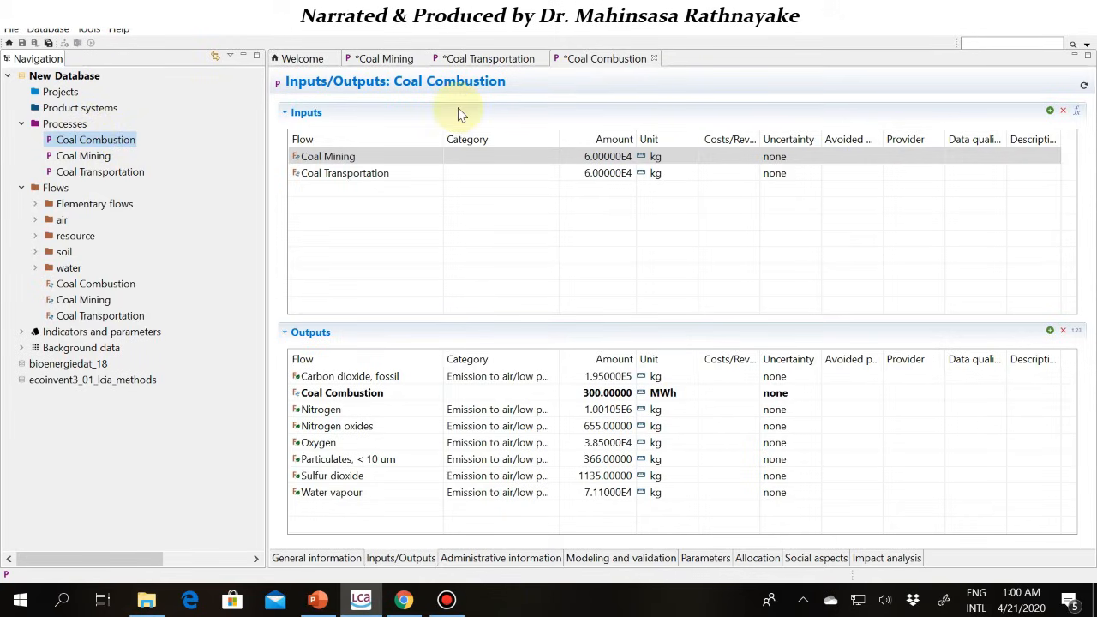
- Close the Coal Mining and Coal Combustion processes, saving the changes in both
left_click(384, 59)
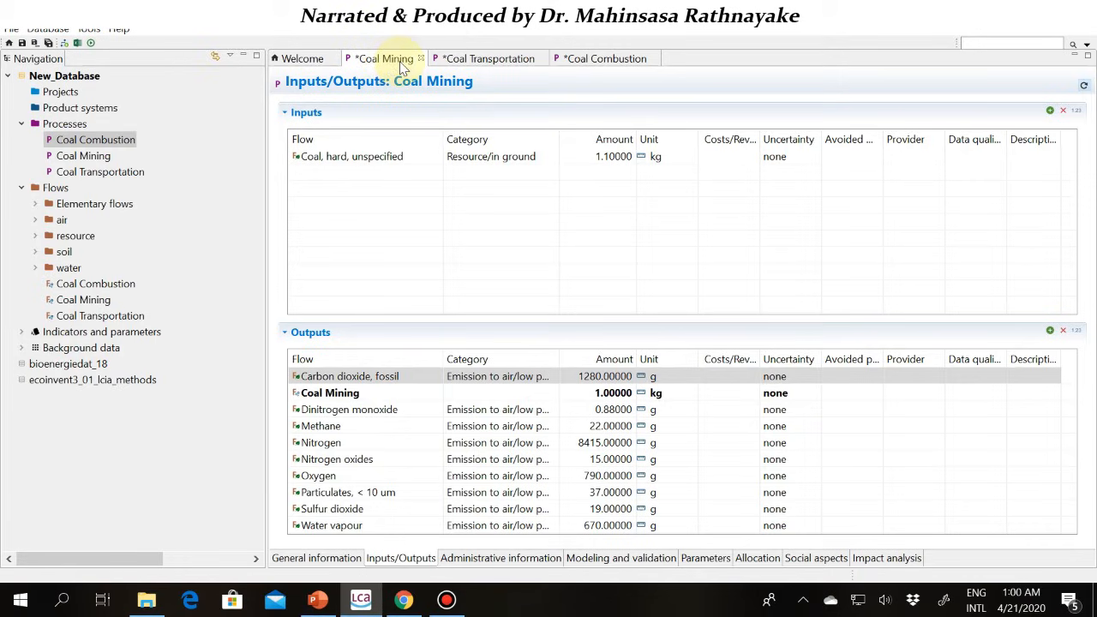
left_click(421, 59)
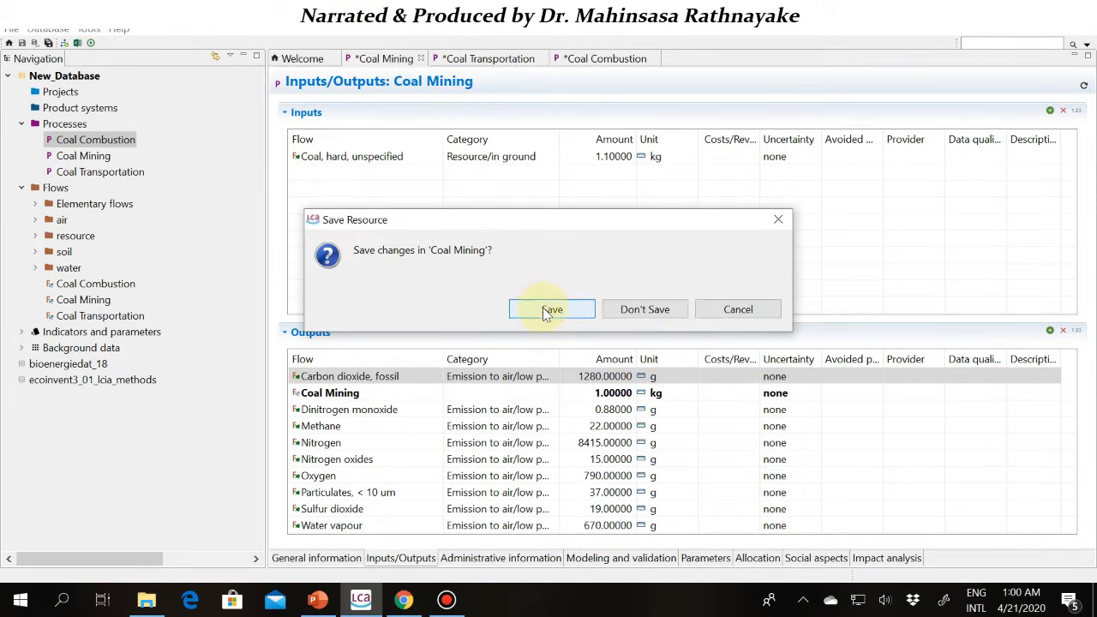
left_click(545, 310)
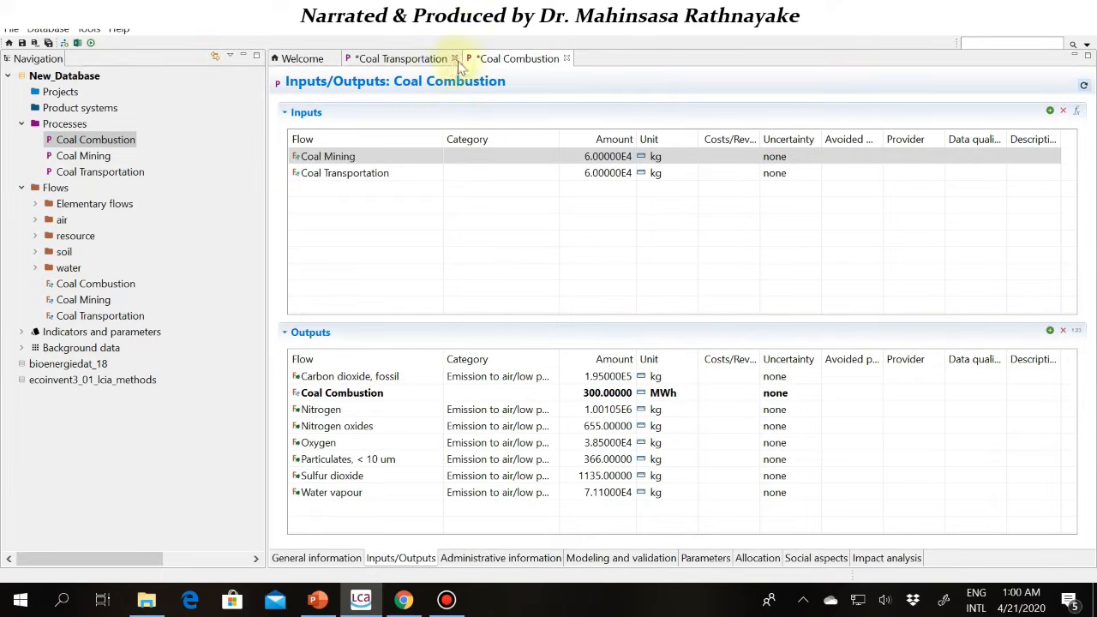
left_click(566, 59)
left_click(540, 308)
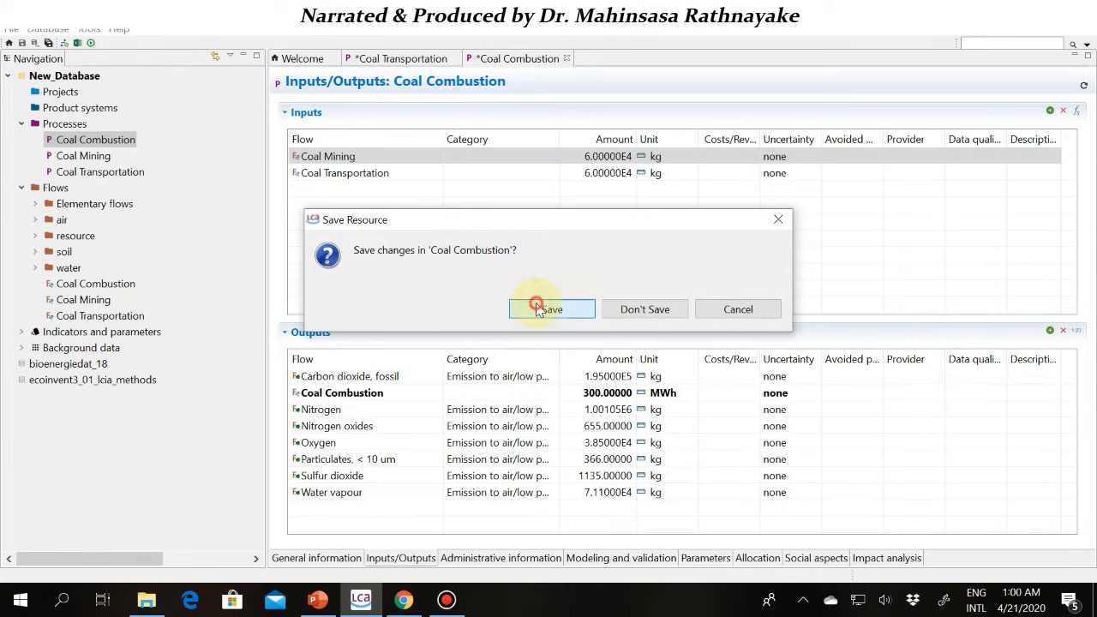
- Save the Coal Transportation process and close it
left_click(11, 29)
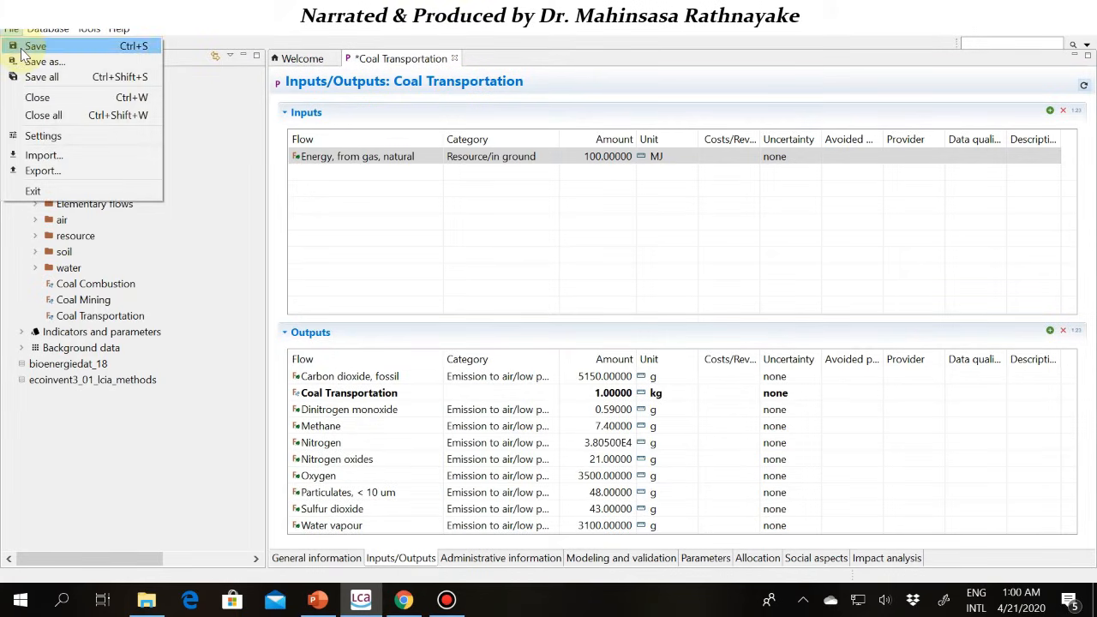
left_click(26, 46)
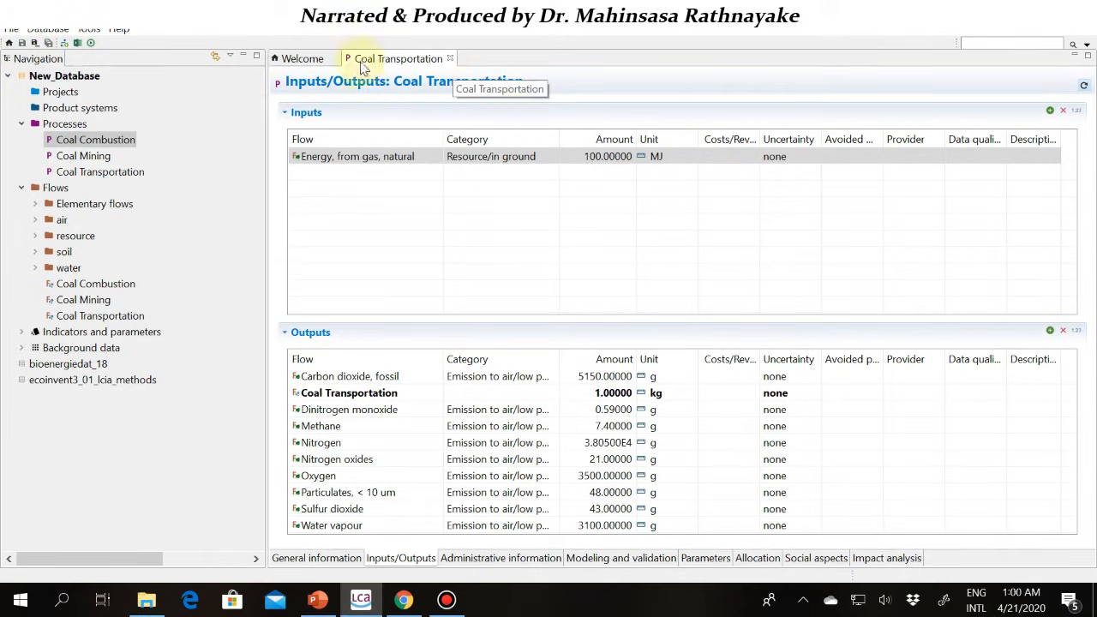
left_click(12, 33)
left_click(318, 64)
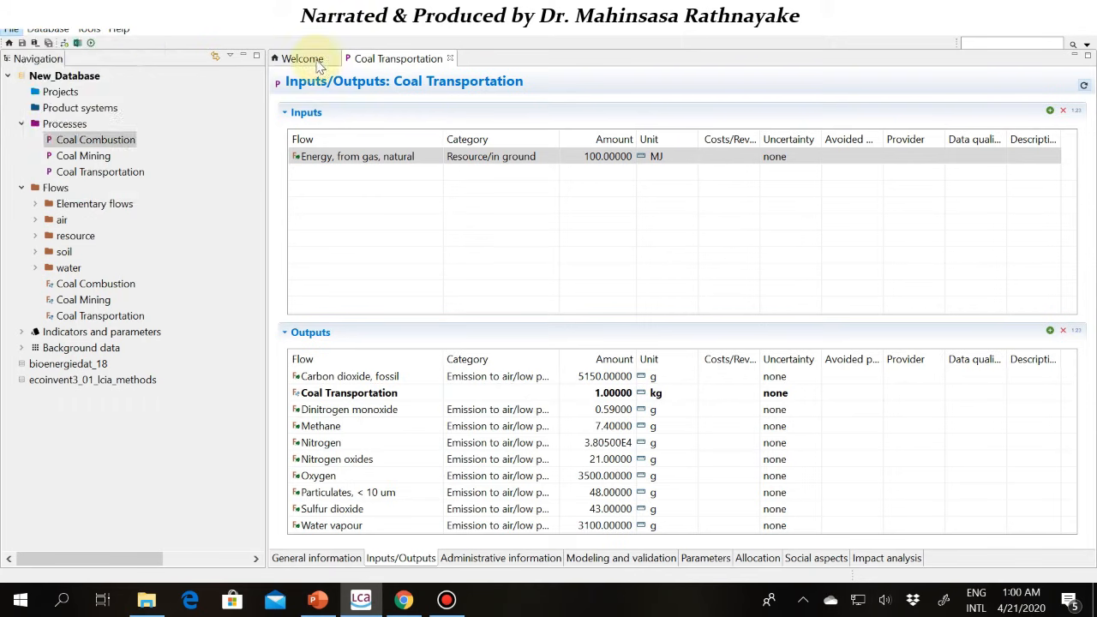
left_click(449, 58)
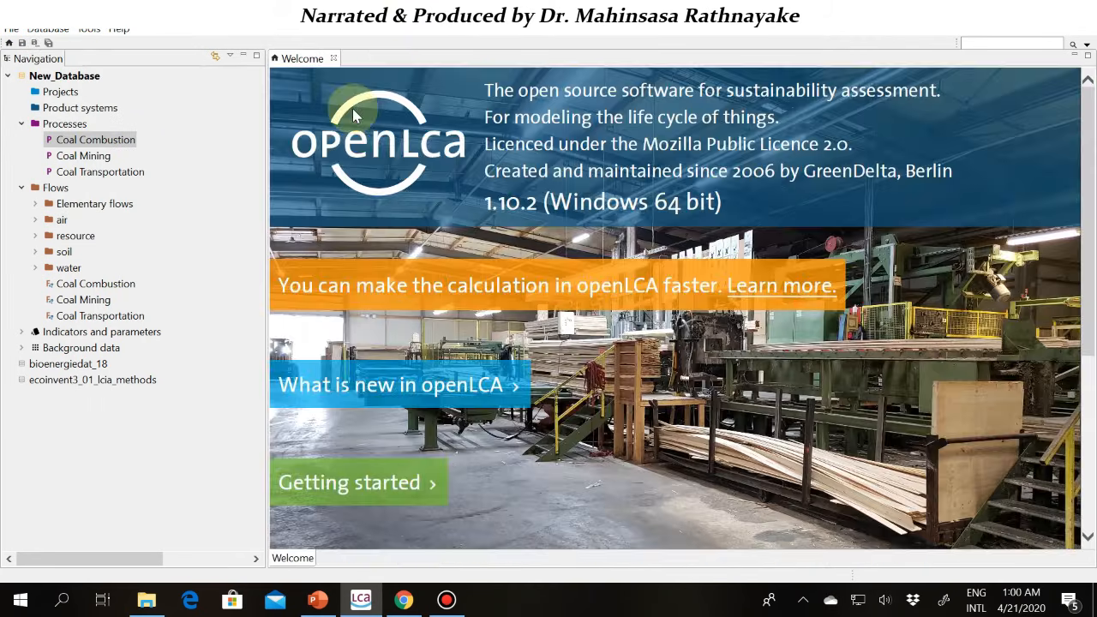
- Create a product system named Coal Combustion with Coal Combustion as reference process, auto-linked processes, preferred default providers and system process type
double_click(110, 143)
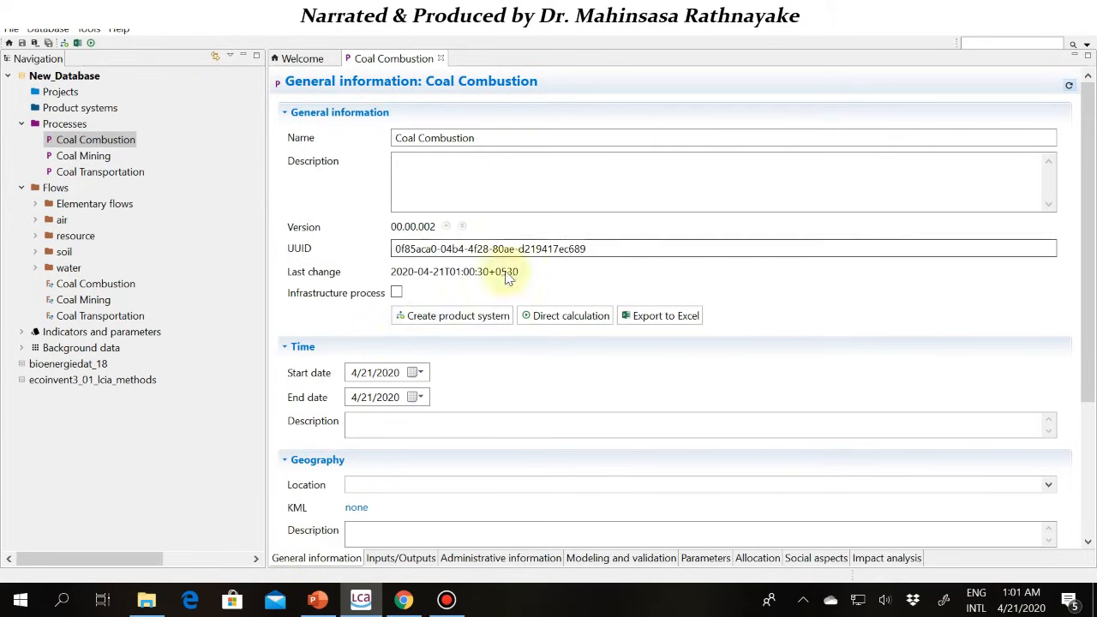
left_click(420, 324)
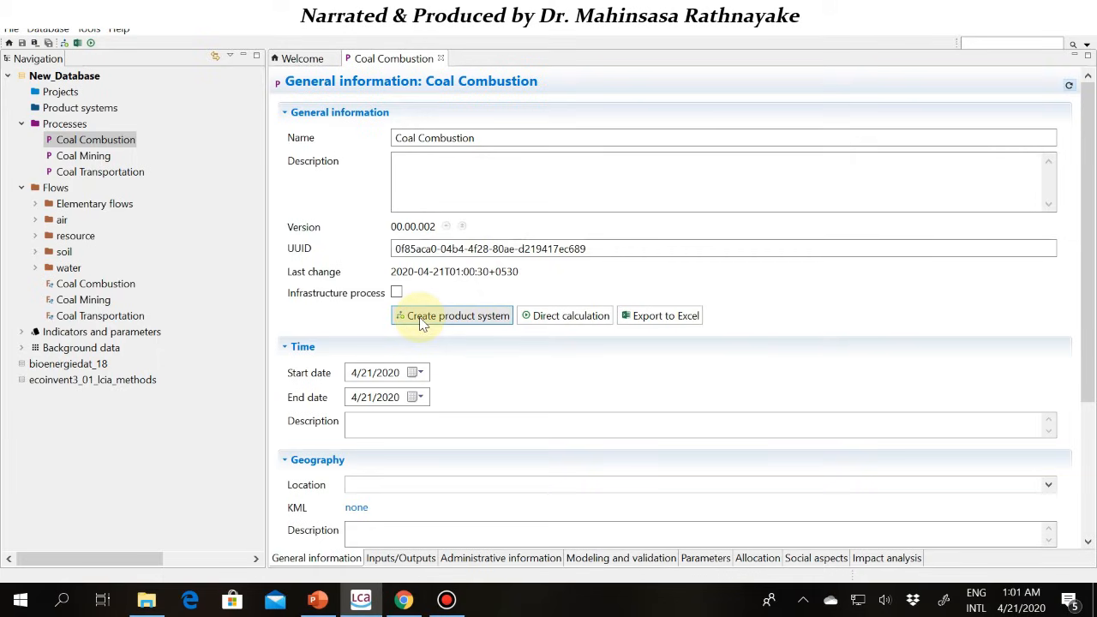
left_click(421, 325)
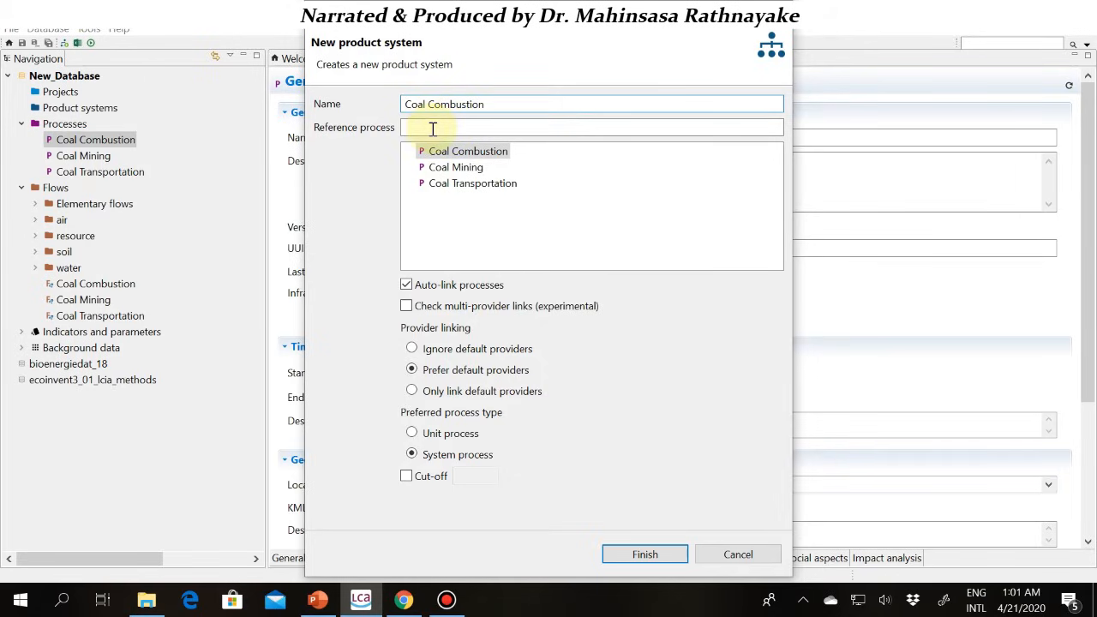
left_click(430, 130)
left_click(462, 168)
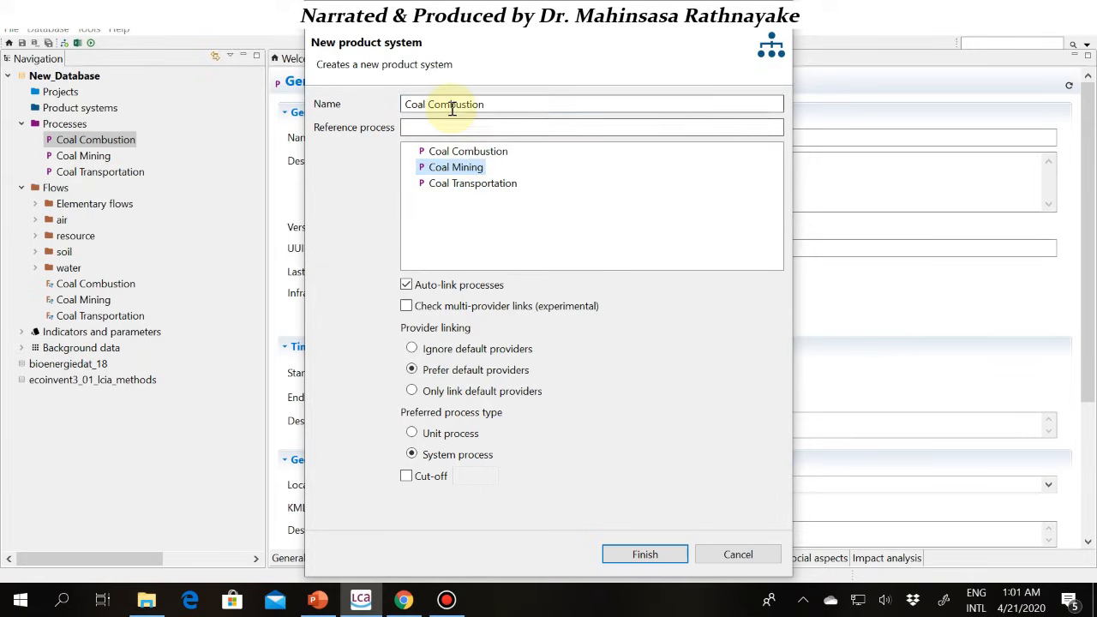
left_click(460, 151)
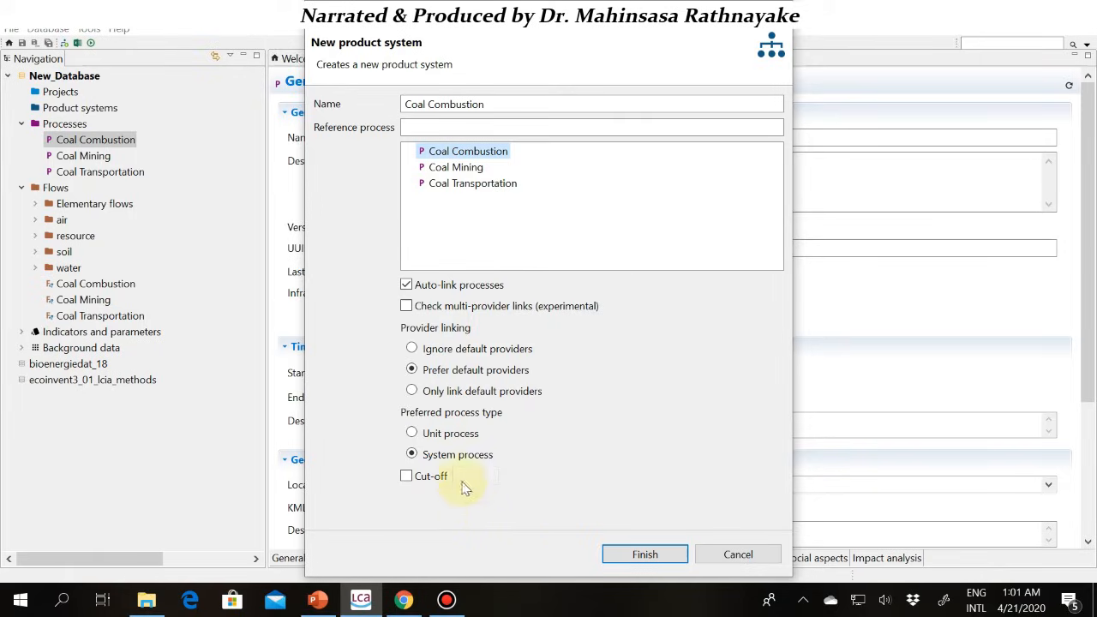
left_click(631, 554)
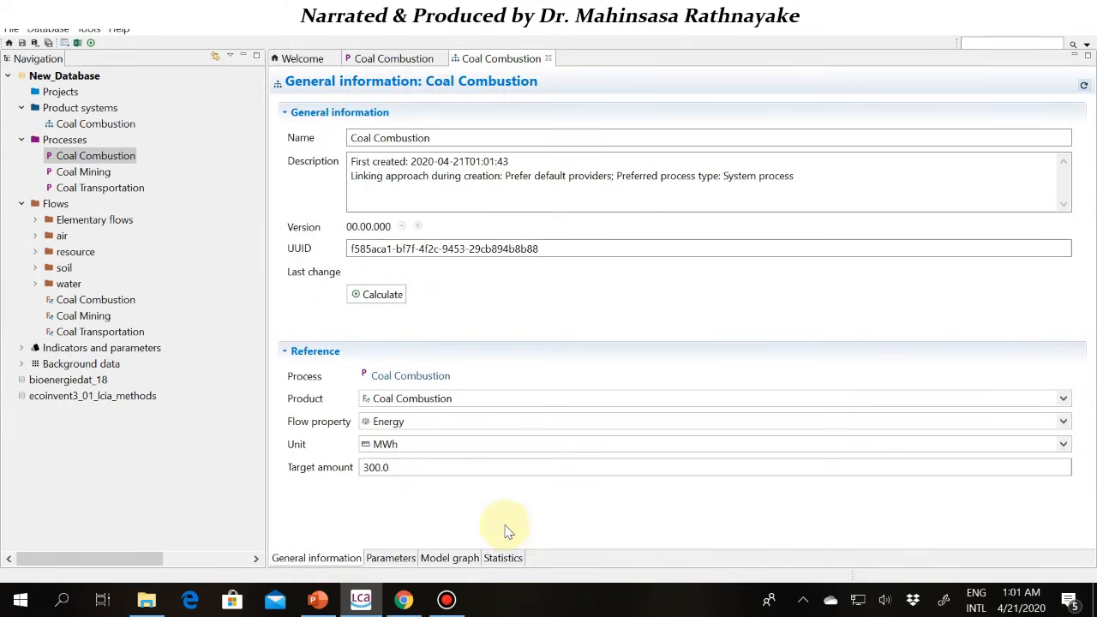
- View the model graph of the Coal Combustion product system and expand the Coal Combustion process to inspect its linked inputs and outputs
left_click(437, 557)
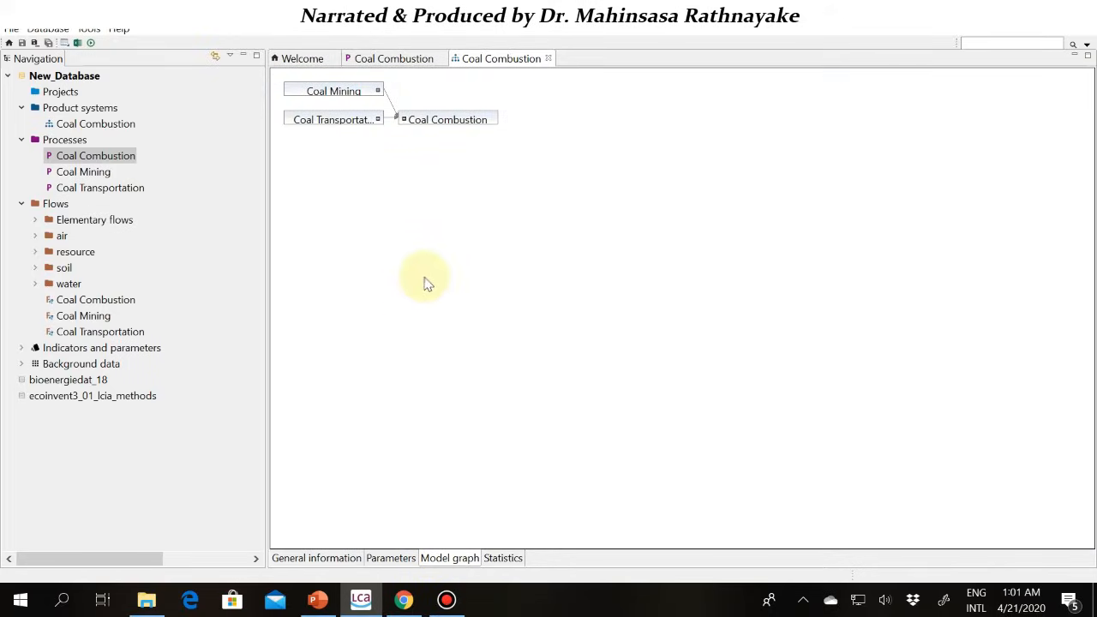
left_click(424, 122)
double_click(421, 119)
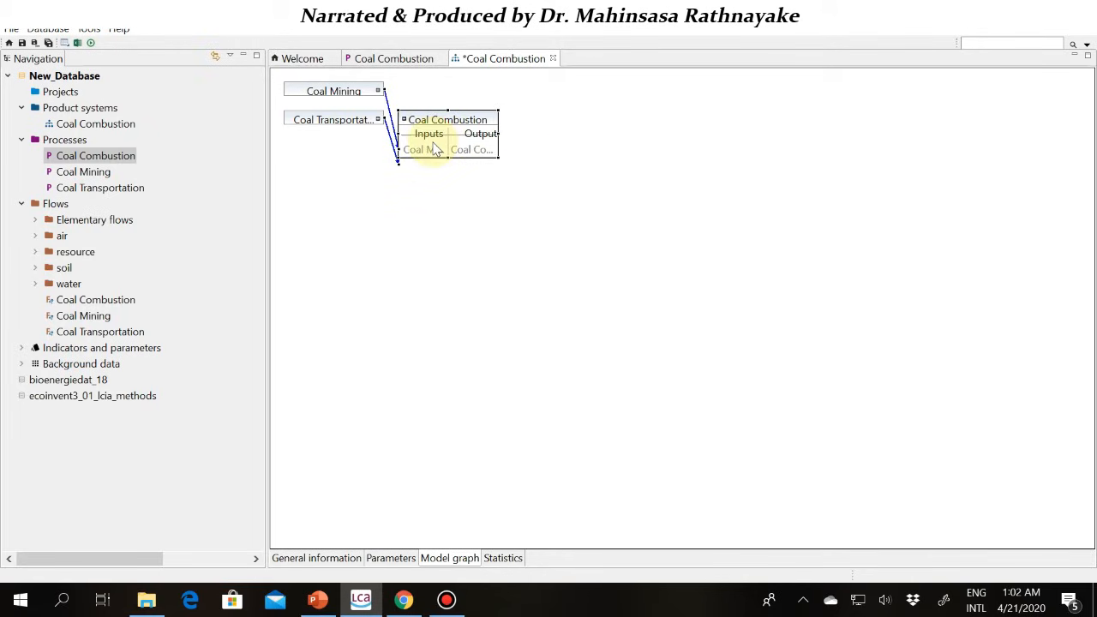
mouse_move(434, 146)
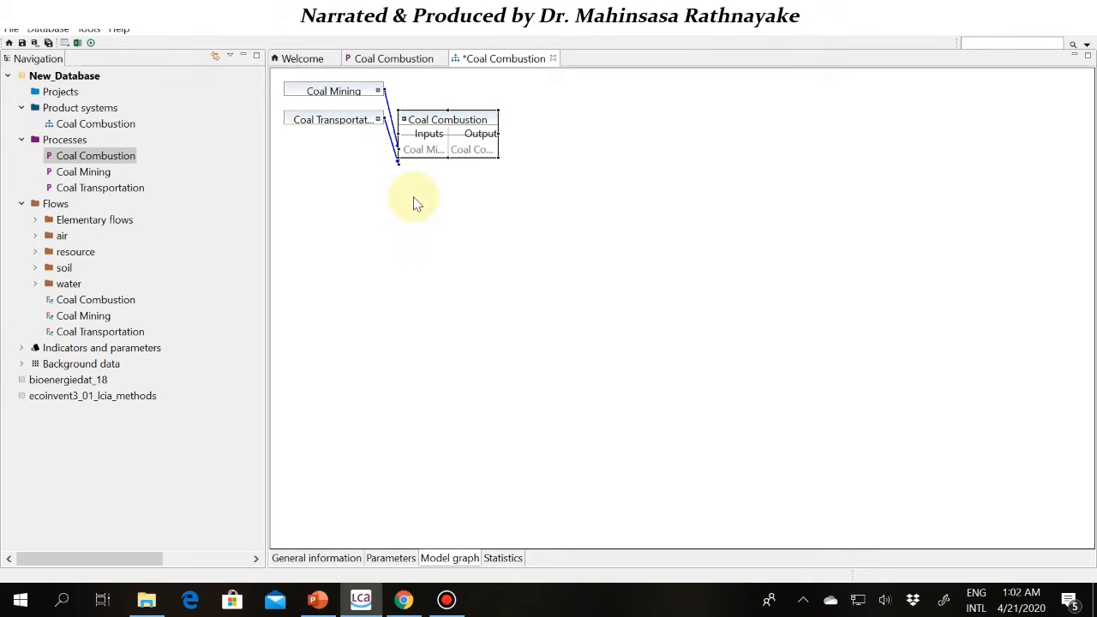
- Check which impact assessment methods the calculation properties of the Coal Combustion product system offer, without running the calculation
left_click(133, 126)
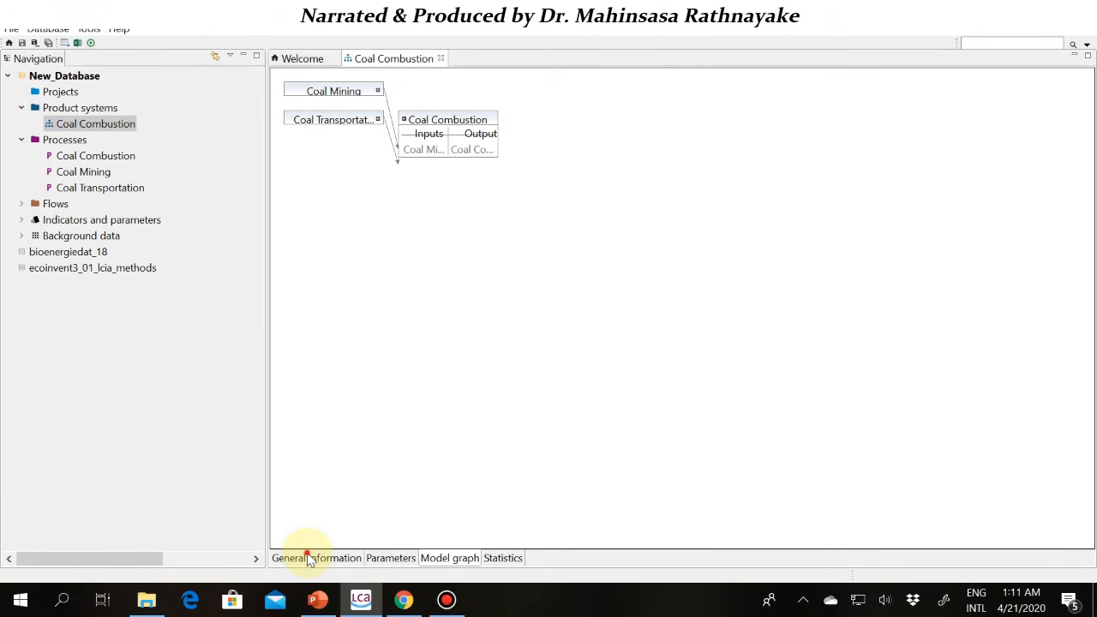
left_click(310, 559)
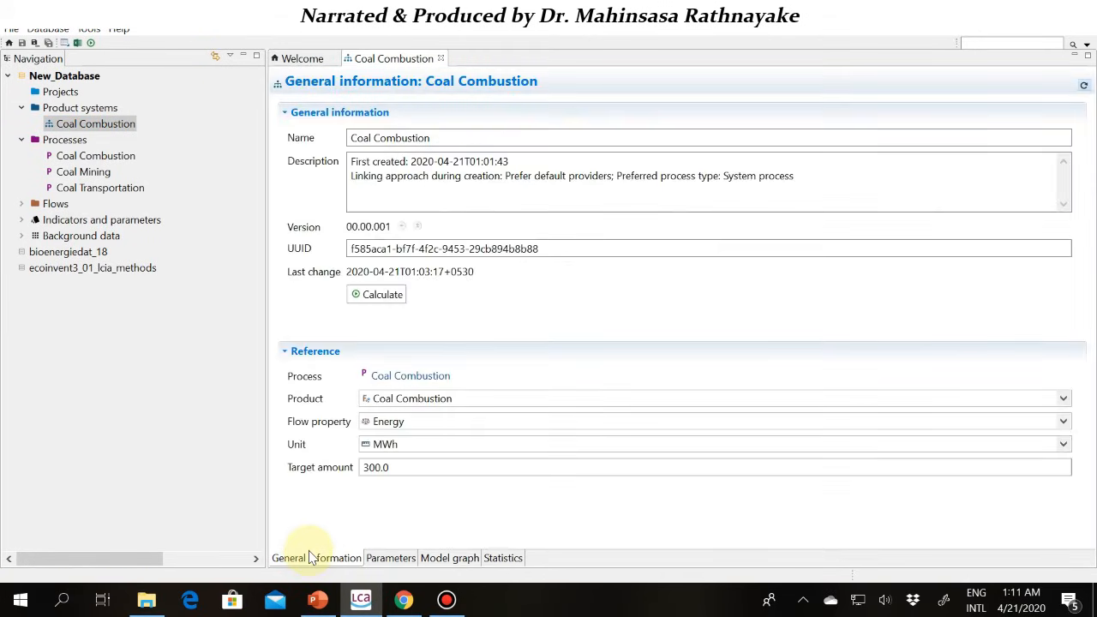
left_click(382, 297)
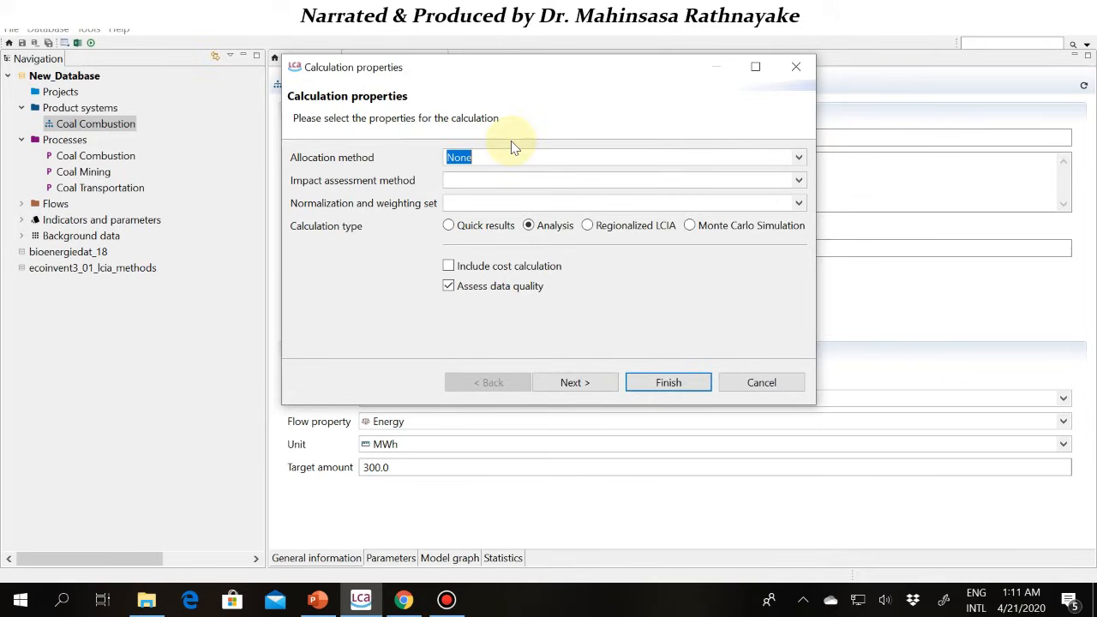
left_click(796, 182)
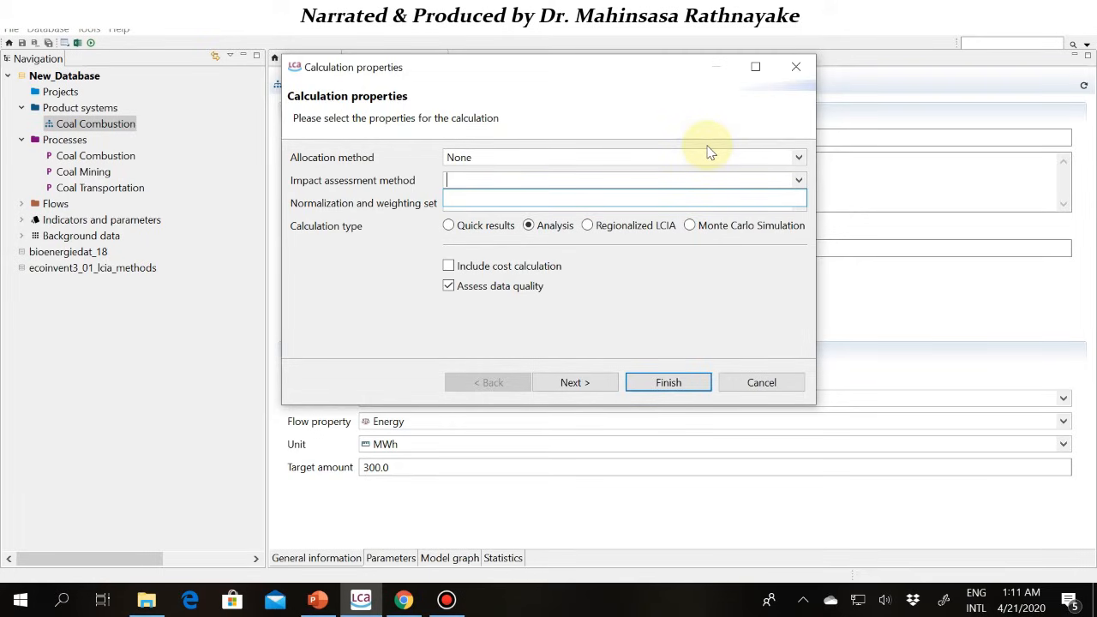
left_click(781, 383)
left_click(780, 383)
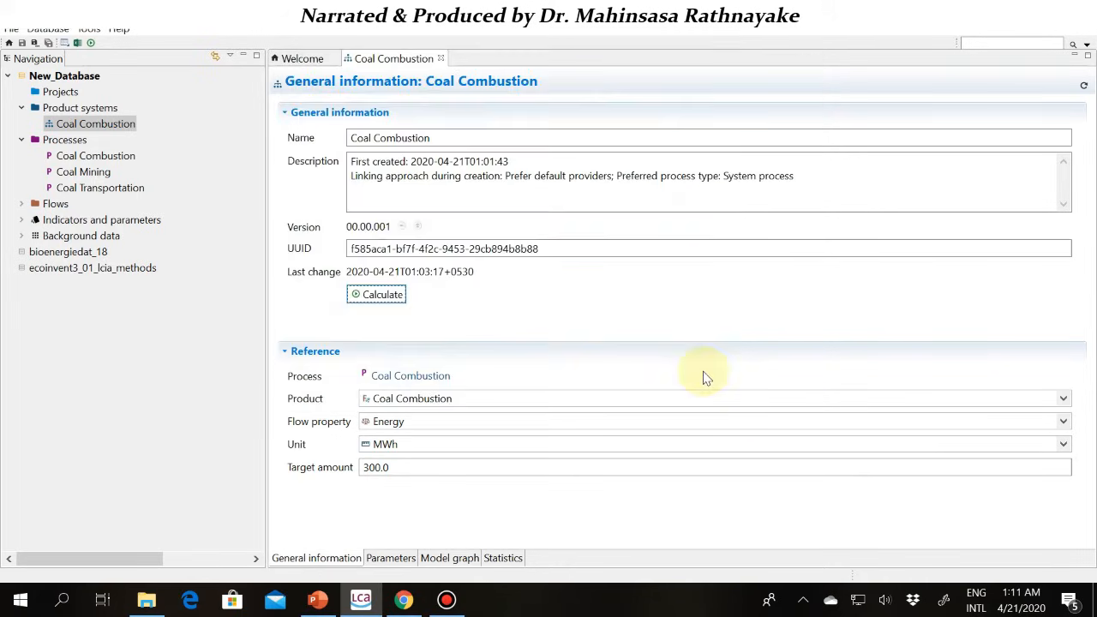
- Check the impact assessment methods of New_Database, and open the ecoinvent3_01_lcia_methods database to view its ecoinvent 3.01 LCIA methods
left_click(21, 220)
left_click(22, 220)
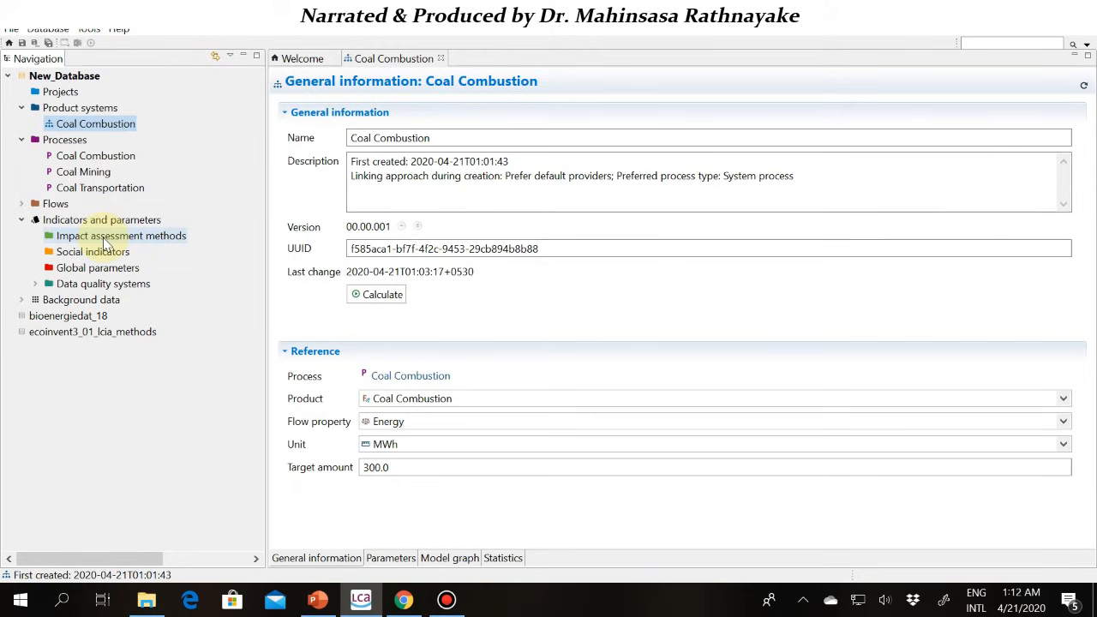
double_click(45, 336)
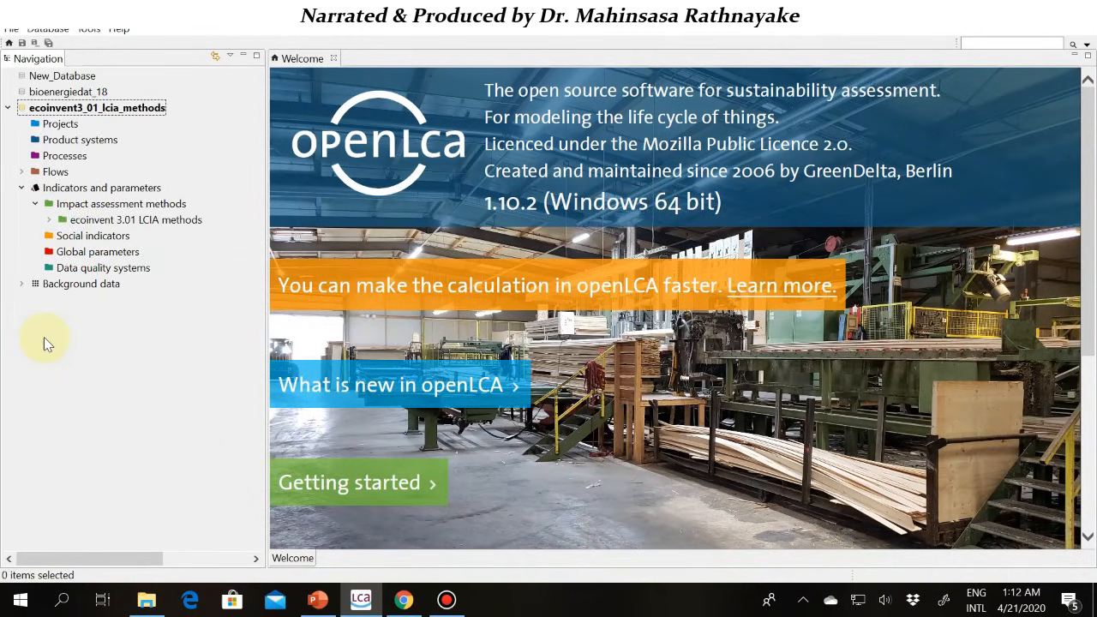
left_click(49, 219)
scroll(51, 227, "up", 1)
scroll(51, 227, "up", 2)
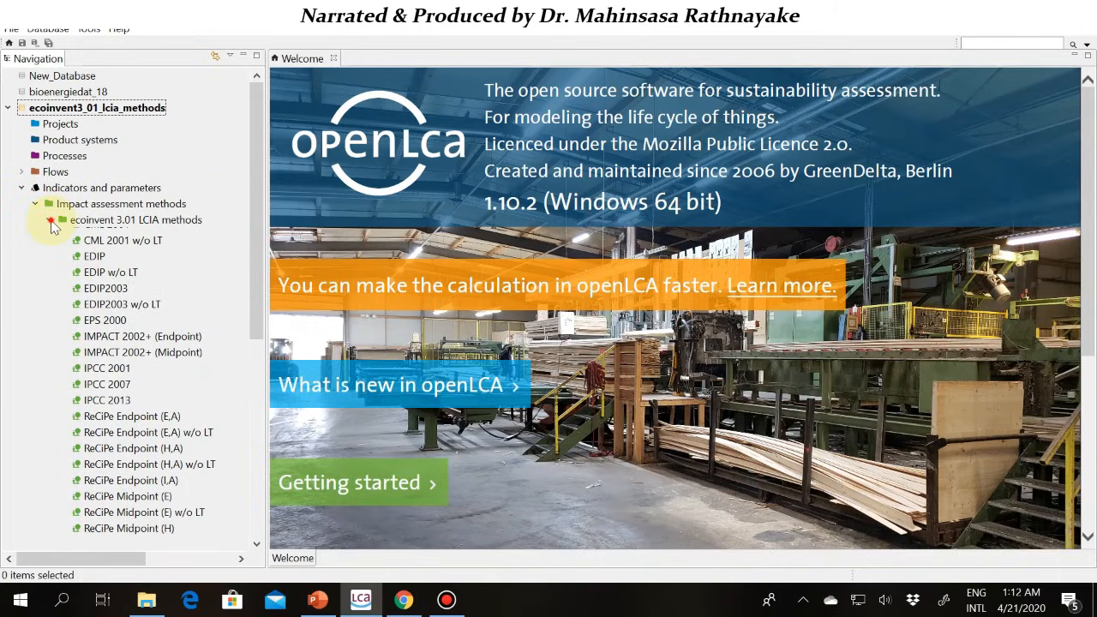
left_click(50, 220)
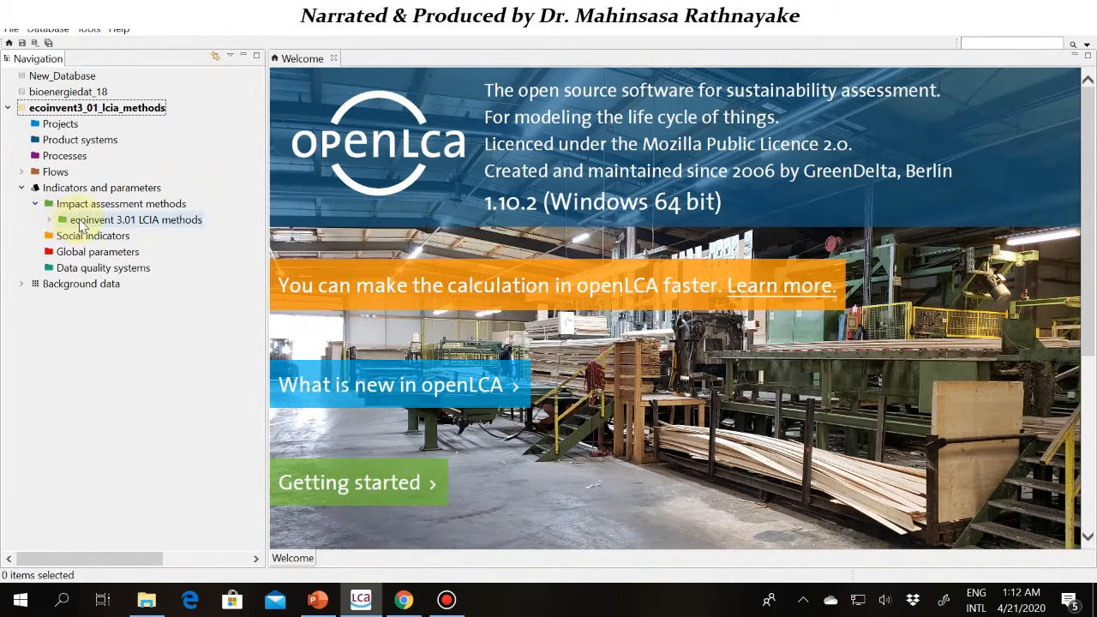
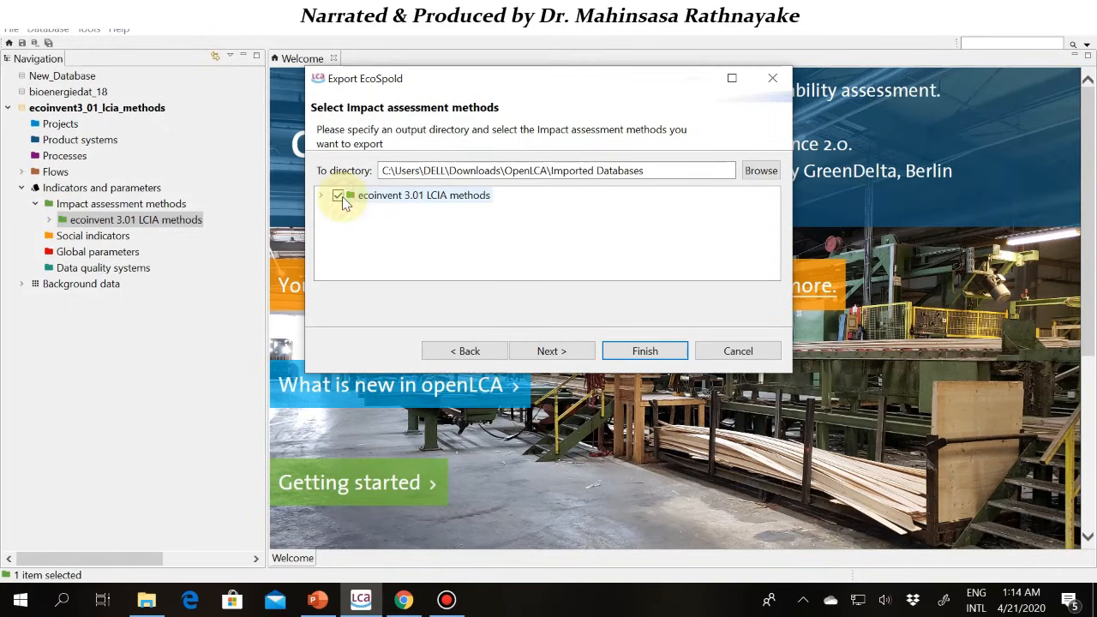
- Complete the EcoSpold export of the ecoinvent 3.01 LCIA methods to the Imported Databases folder, and reopen New_Database
left_click(622, 352)
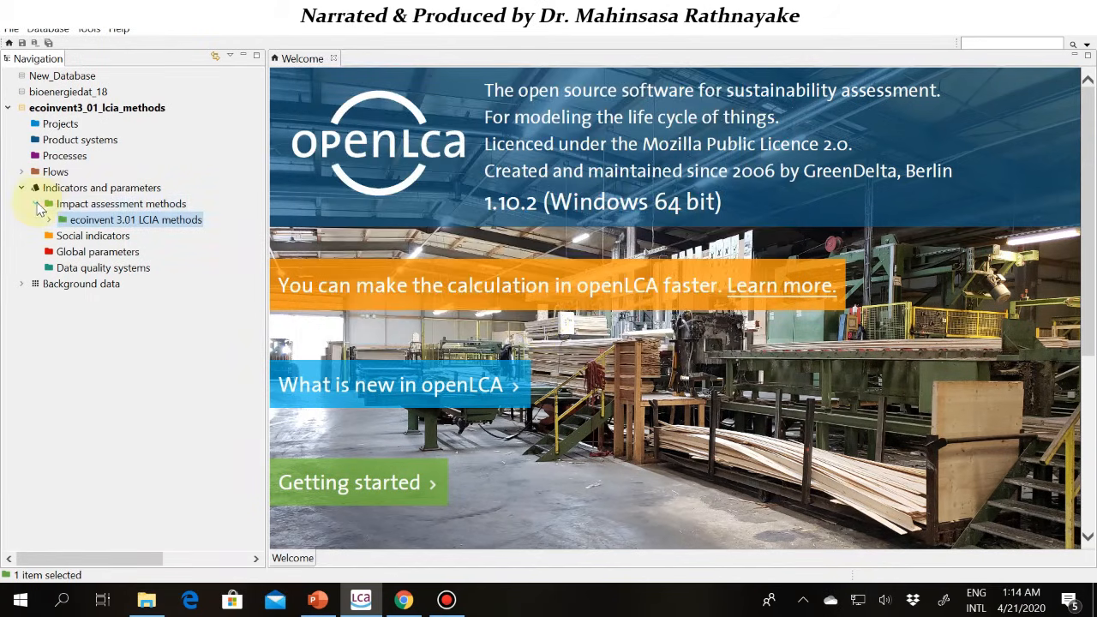
left_click(36, 203)
left_click(23, 192)
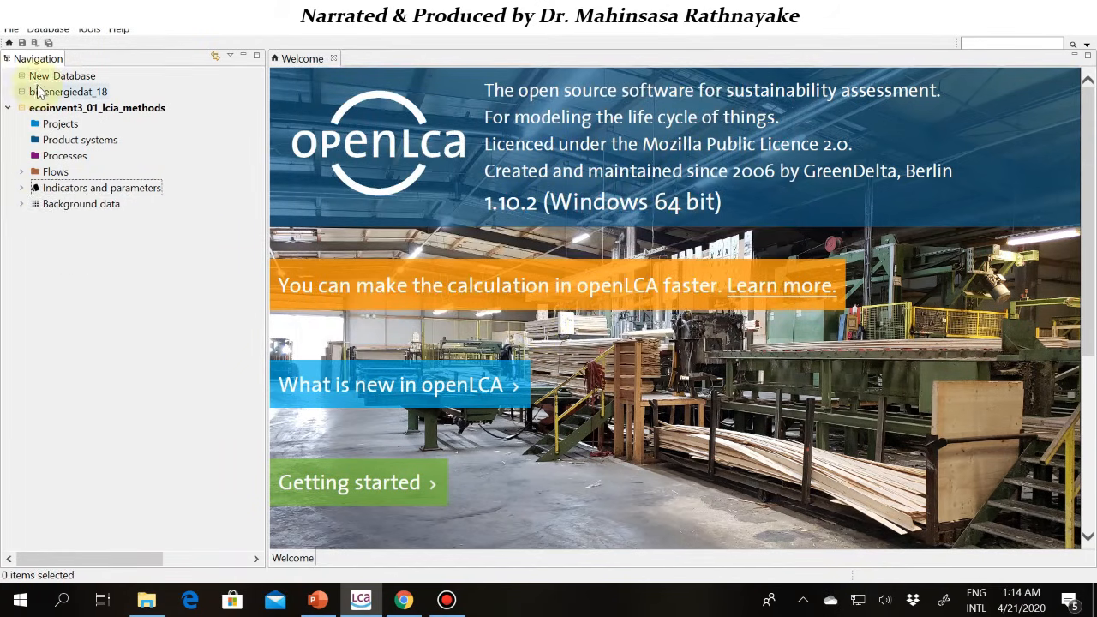
left_click(8, 108)
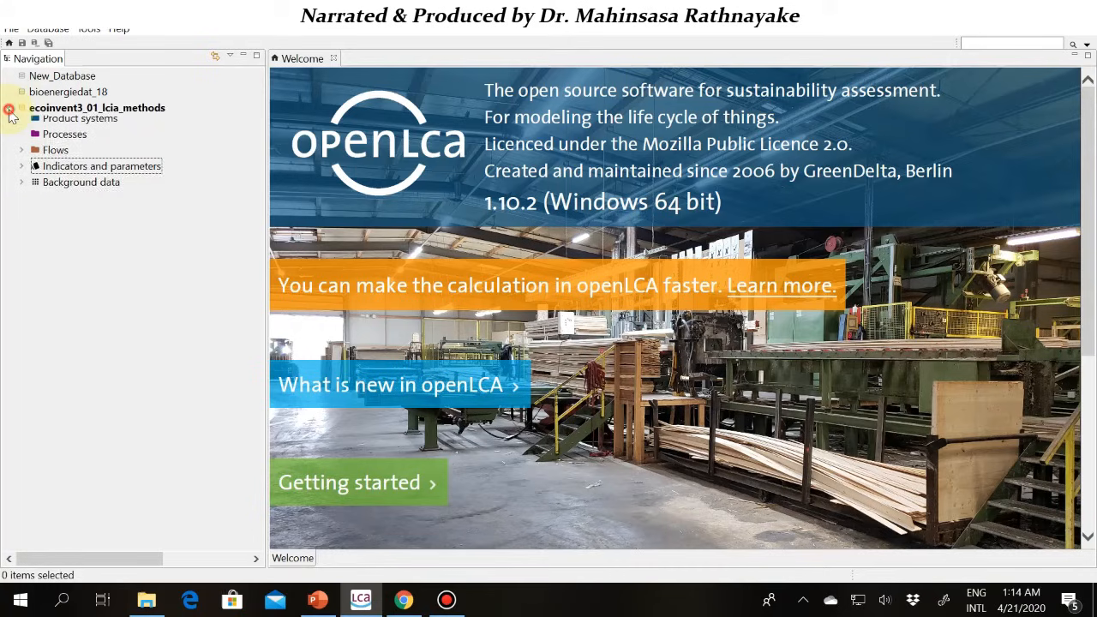
left_click(39, 76)
double_click(39, 81)
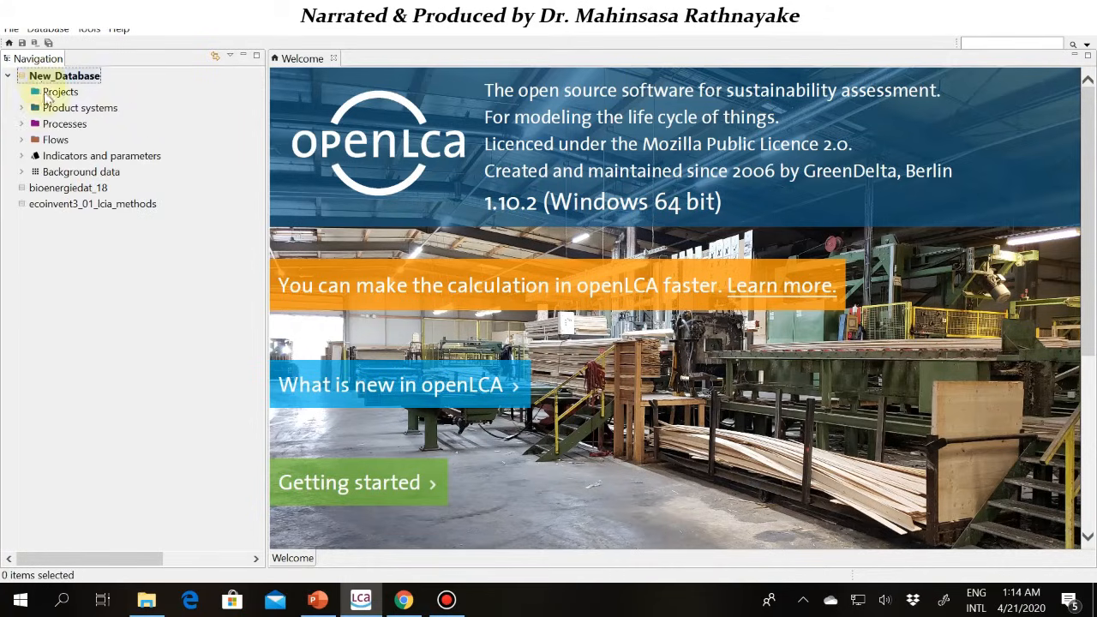
- Start an EcoSpold 1 import for the impact assessment methods of New_Database
left_click(23, 156)
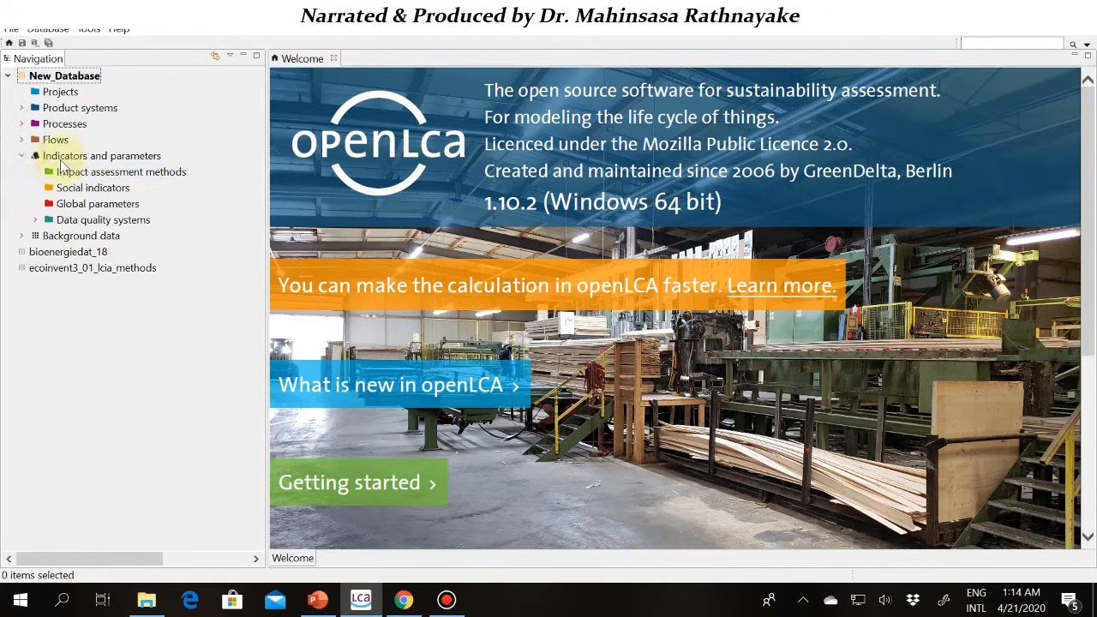
left_click(79, 173)
right_click(85, 175)
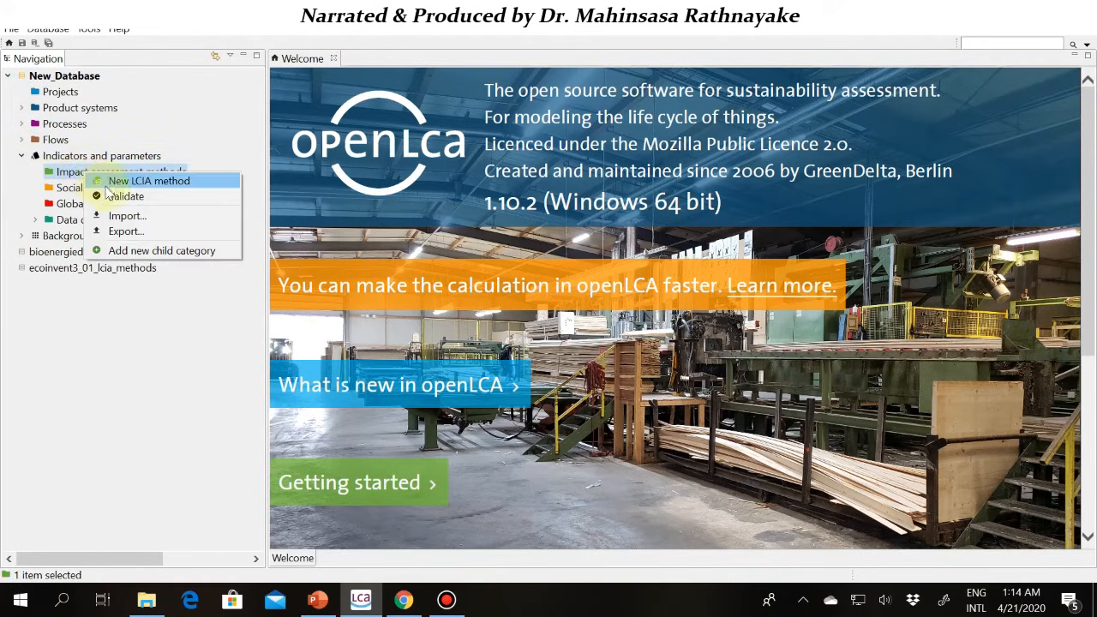
left_click(127, 216)
left_click(383, 207)
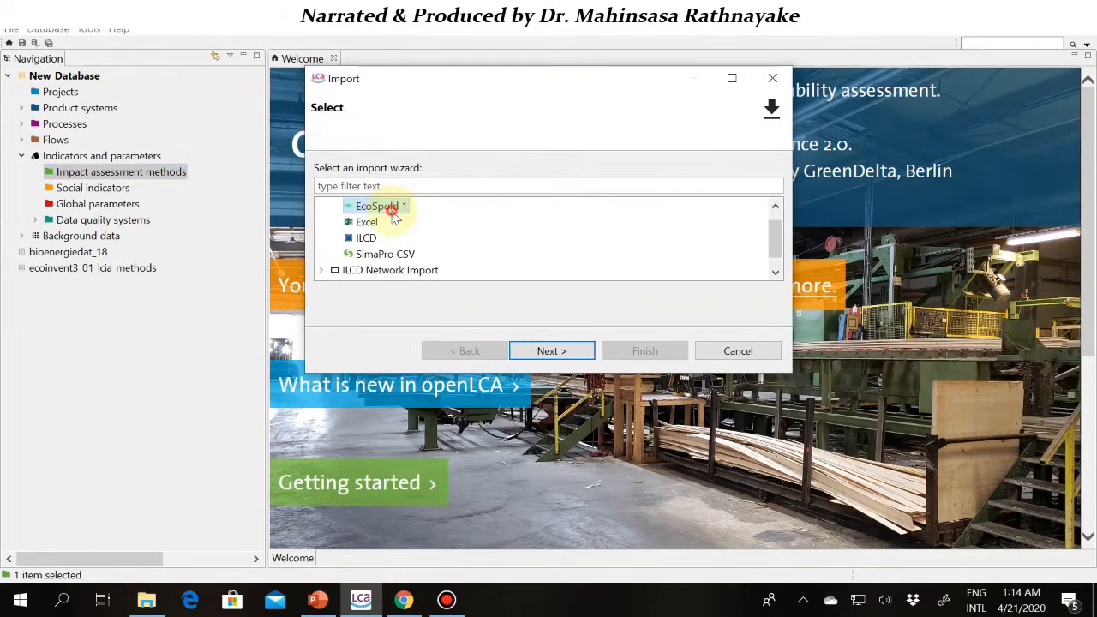
left_click(548, 350)
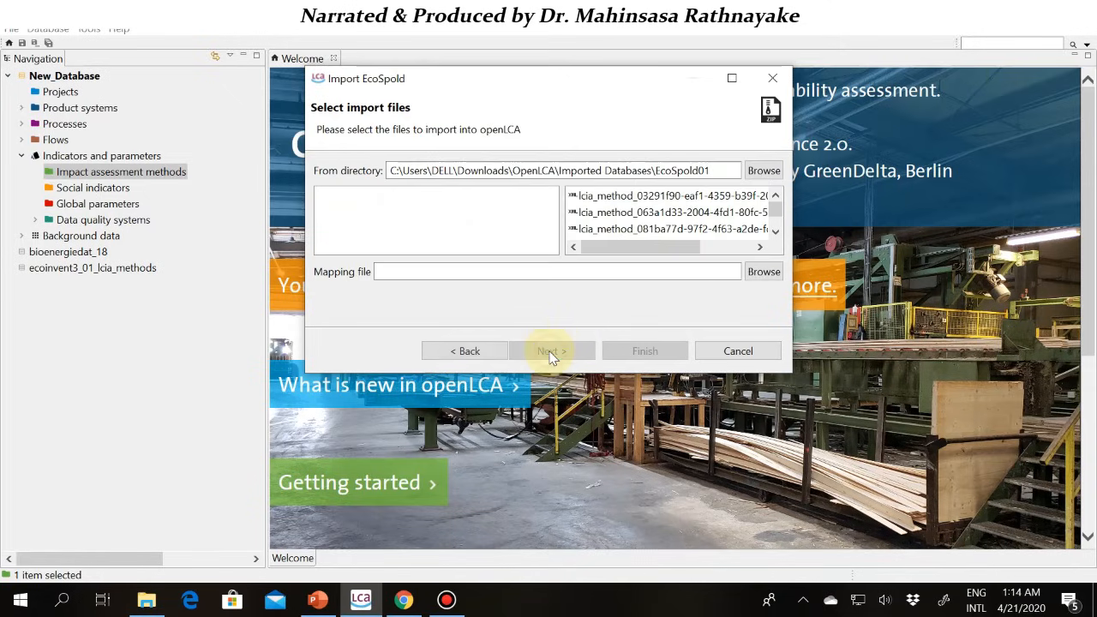
- Select all lcia_method XML files in the EcoSpold01 folder and complete the import with the proposed unit assignments
left_click(618, 197)
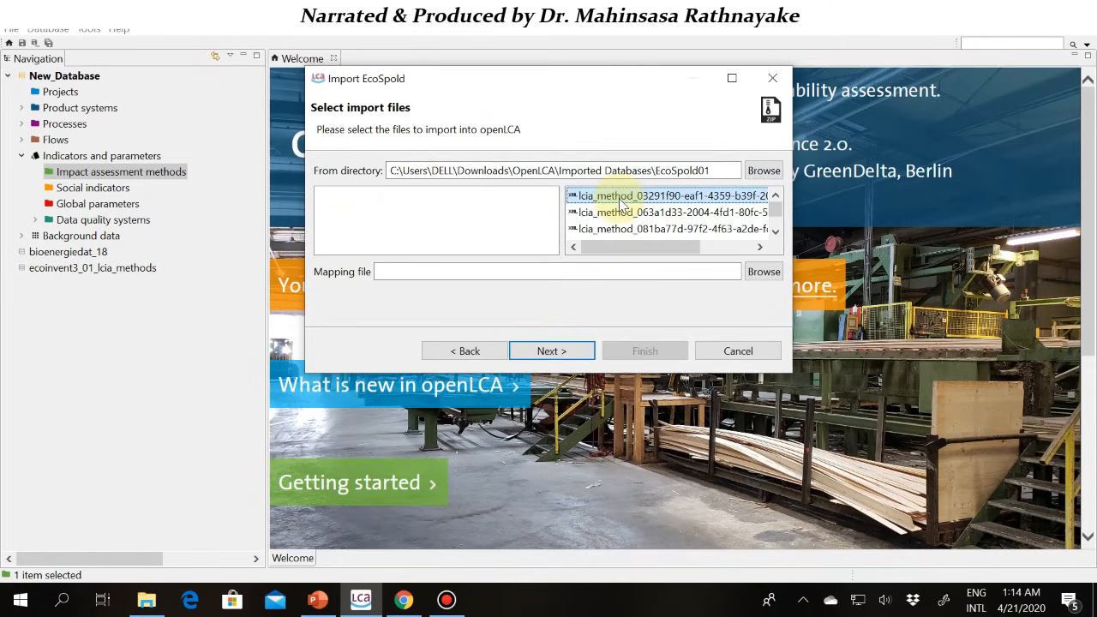
key("shift+Down")
key("shift+Down")
key("shift+Down")
key("shift+Down")
key("shift+Down")
key("shift+Down")
key("shift+Down")
key("shift+Down")
key("shift+Down")
key("shift+Down")
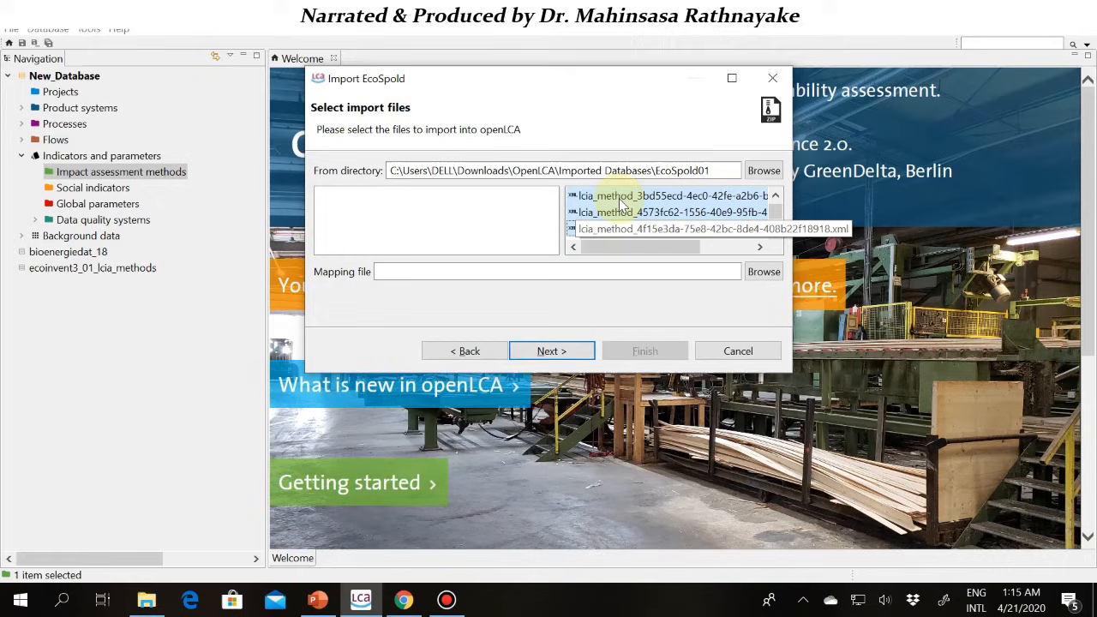
key("shift+Down")
key("shift+Down")
key("shift+Down")
key("shift+Down")
key("shift+Down")
key("shift+Down")
key("shift+Down")
key("shift+Down")
key("shift+Down")
key("shift+Down")
key("shift+Down")
key("shift+Down")
key("shift+Down")
key("shift+Down")
key("shift+Down")
key("shift+Down")
key("shift+Down")
key("shift+Down")
key("shift+Down")
key("shift+Down")
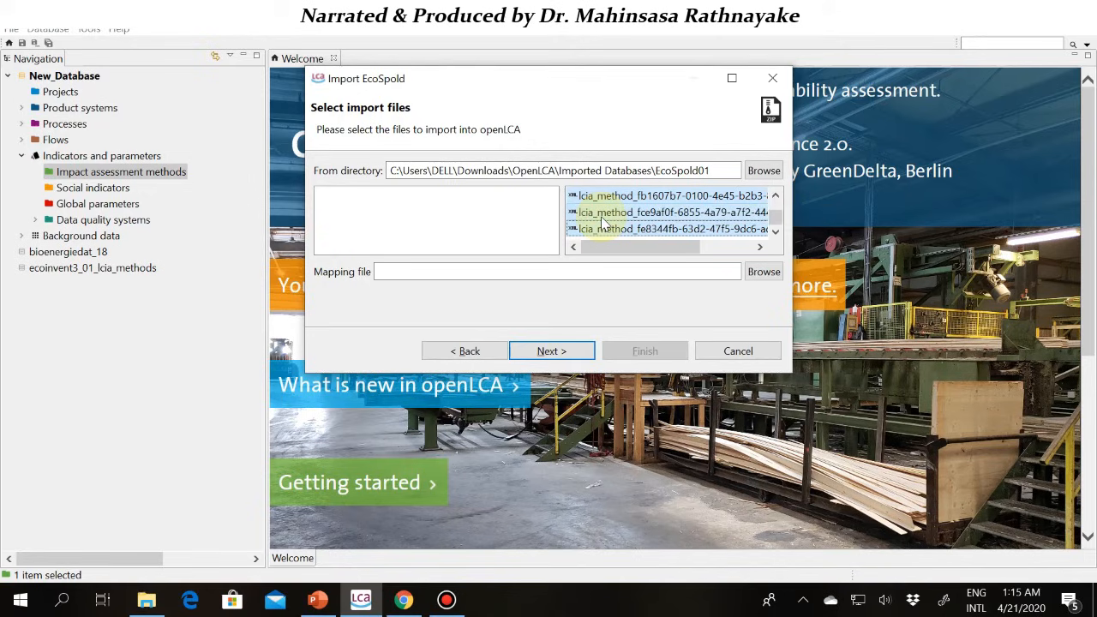
left_click(550, 351)
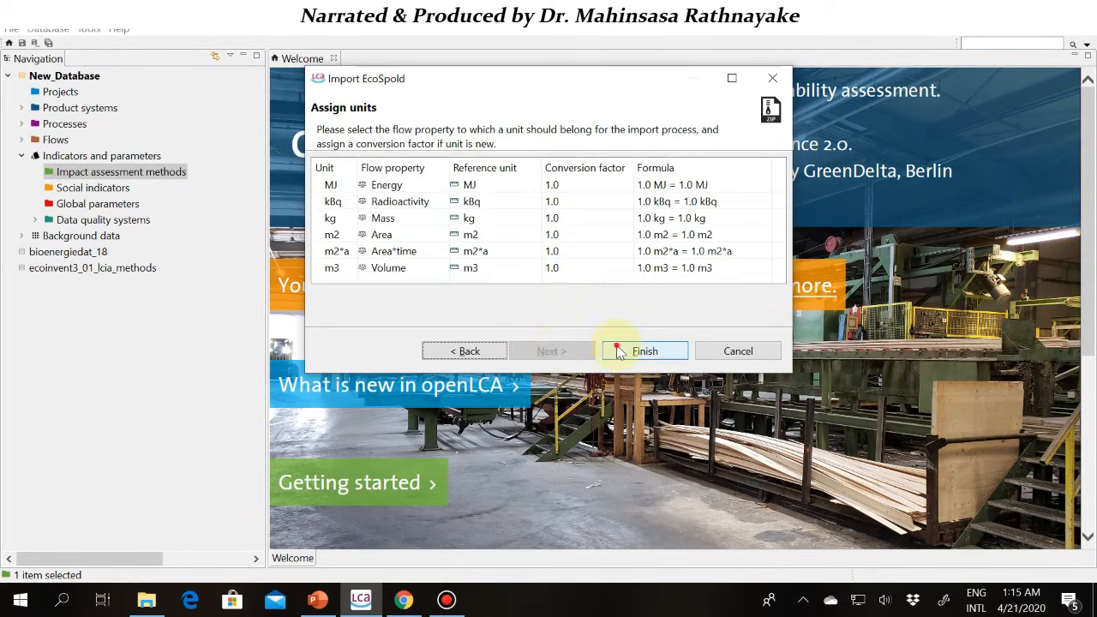
left_click(617, 349)
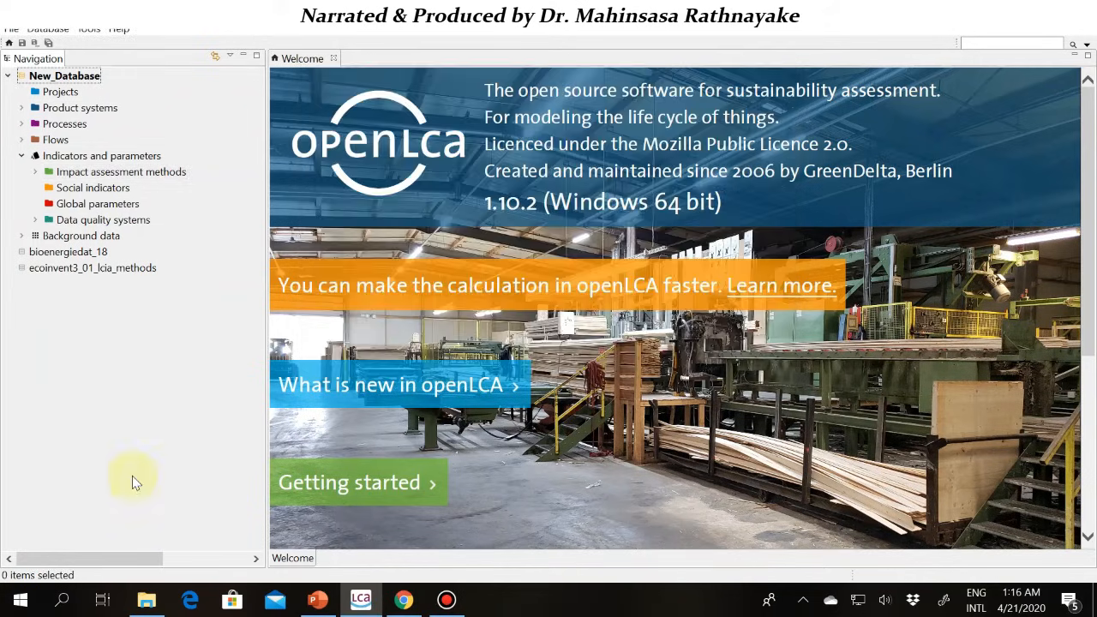
- Review the imported impact assessment methods in New_Database
left_click(38, 174)
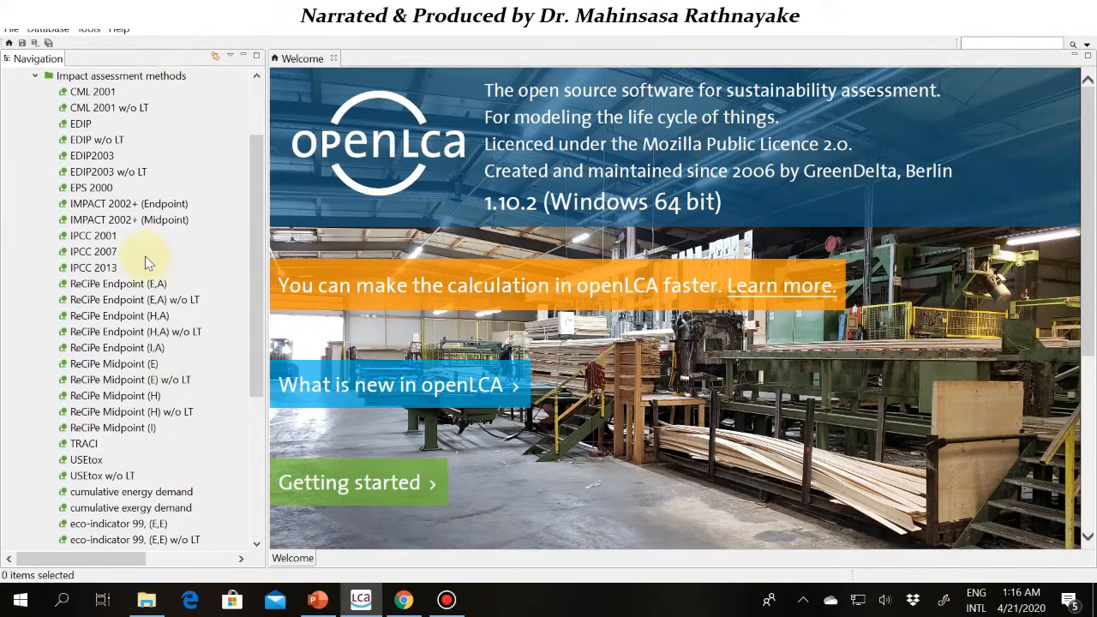
scroll(144, 269, "up", 2)
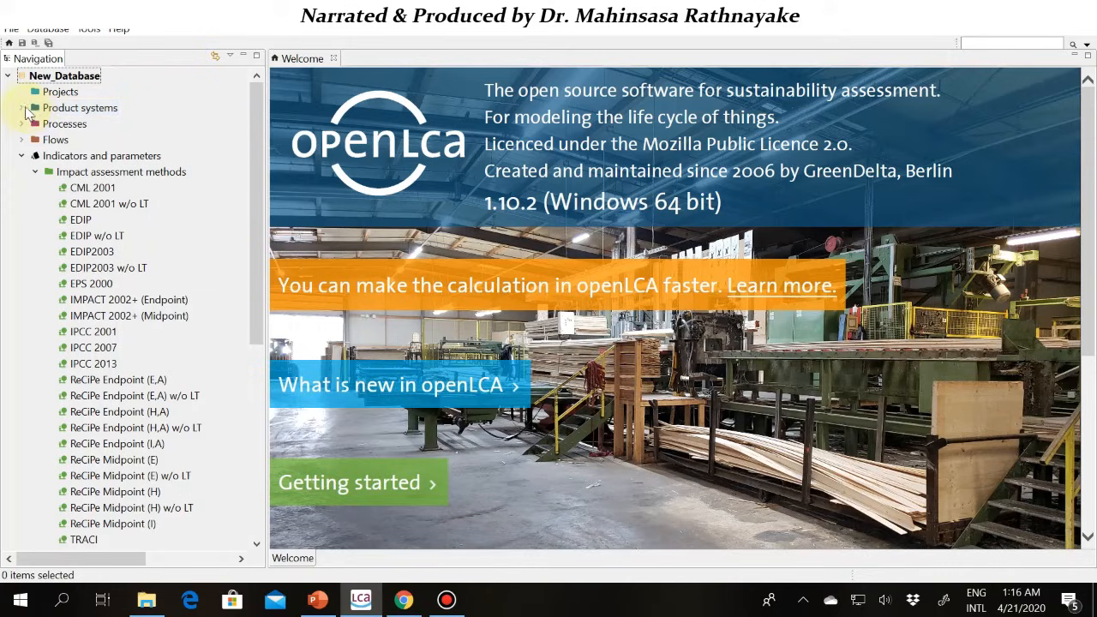
left_click(21, 155)
- Calculate the Coal Combustion product system with ReCiPe Midpoint (H), no allocation, Analysis type and data quality assessment
left_click(22, 109)
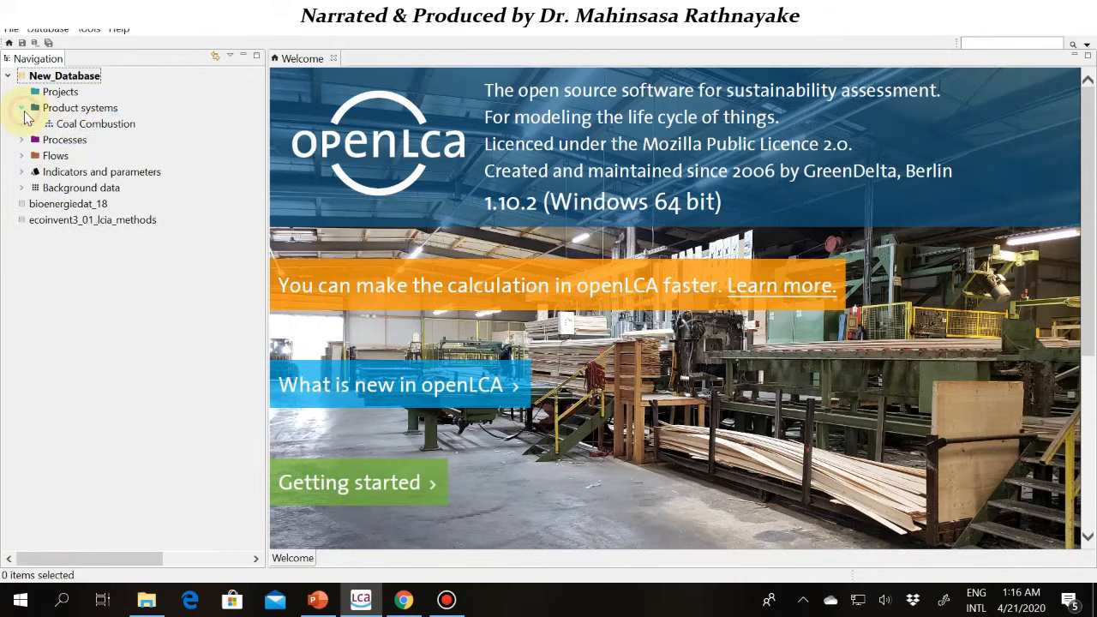
double_click(118, 127)
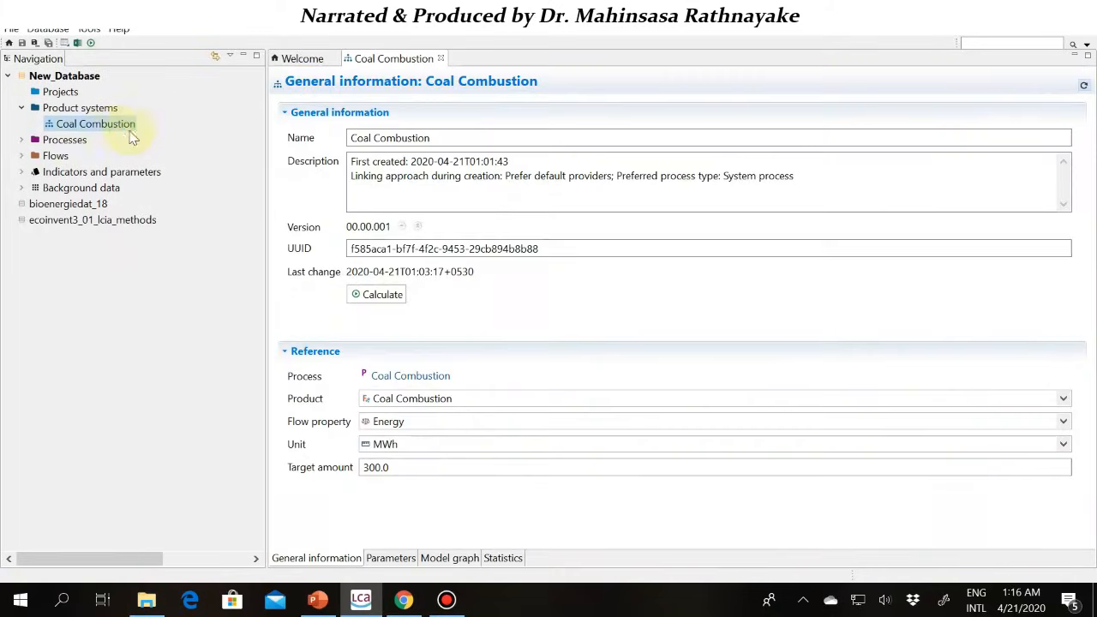
left_click(384, 295)
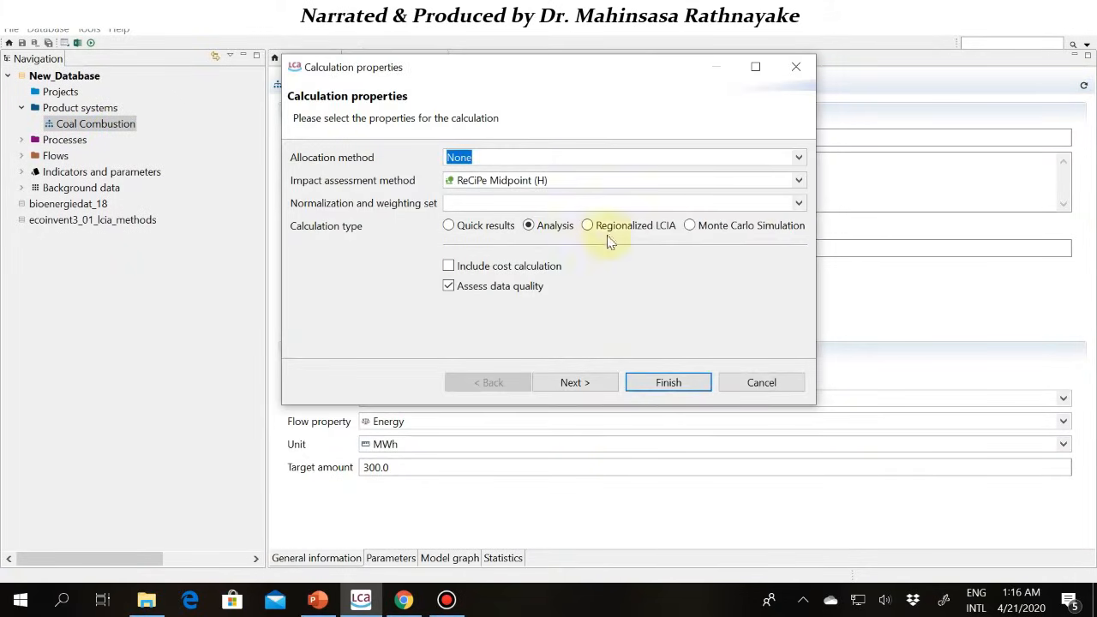
left_click(796, 180)
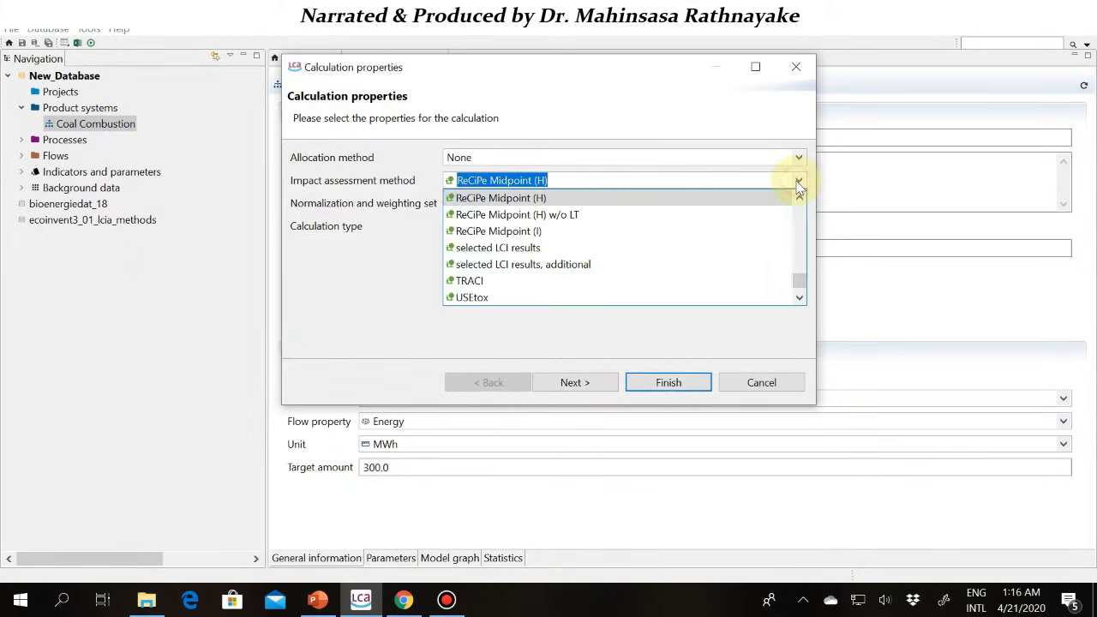
left_click(543, 199)
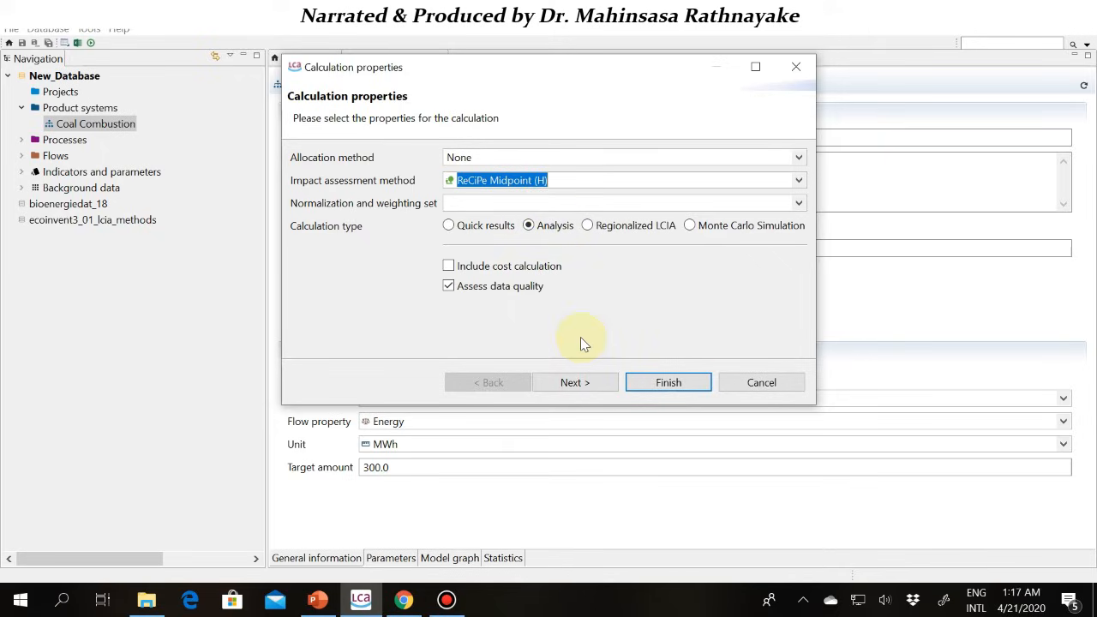
left_click(530, 227)
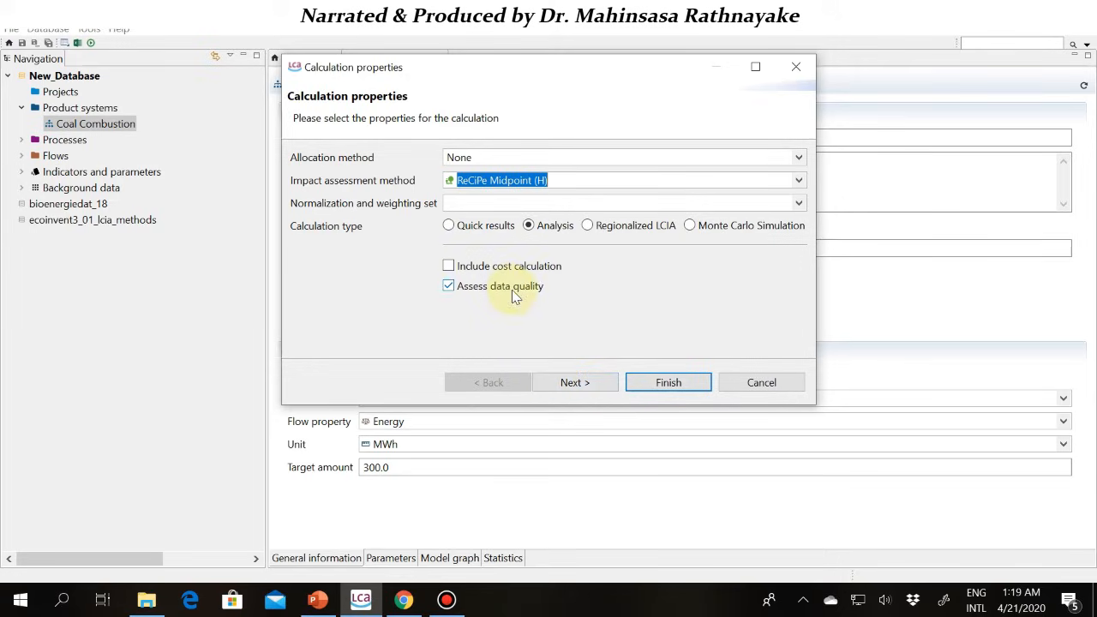
left_click(585, 390)
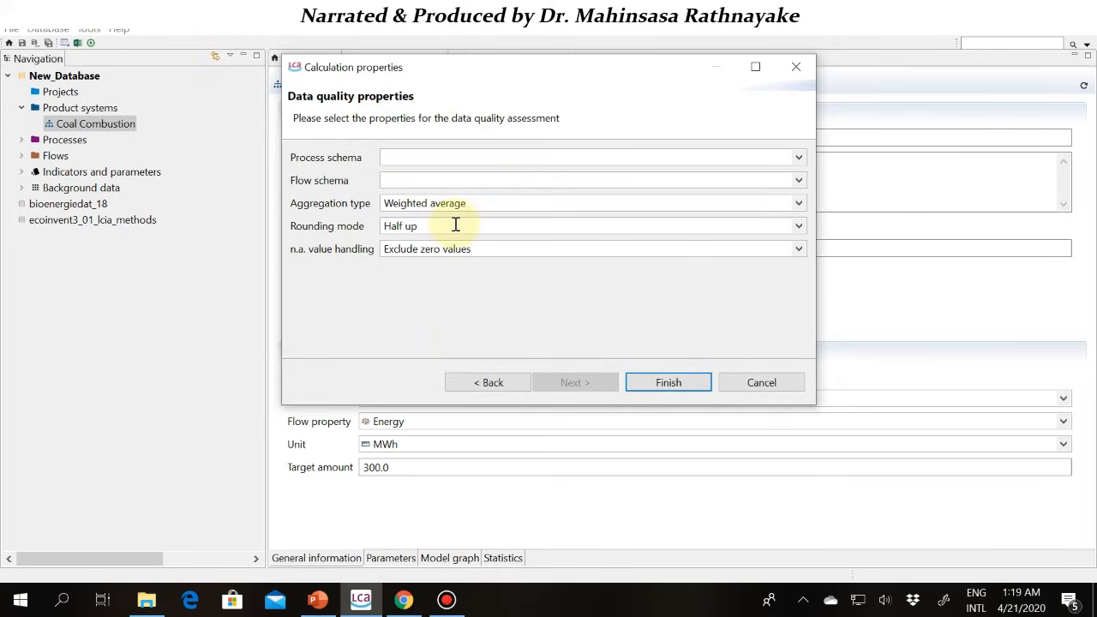
left_click(658, 383)
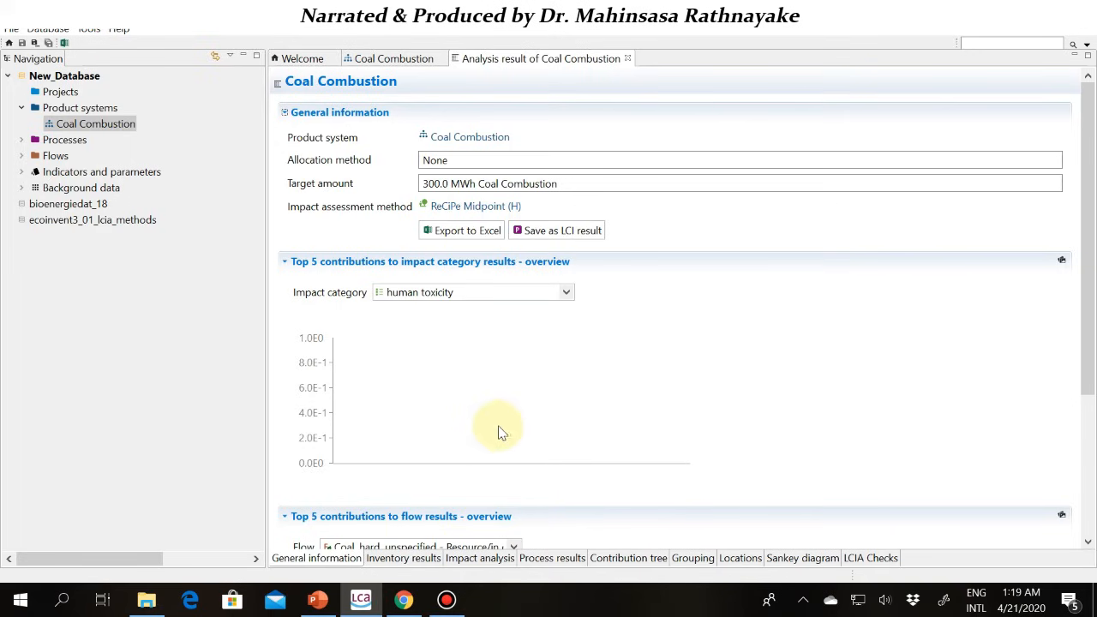
- Examine the inventory results and the impact analysis of the Coal Combustion calculation
left_click(412, 558)
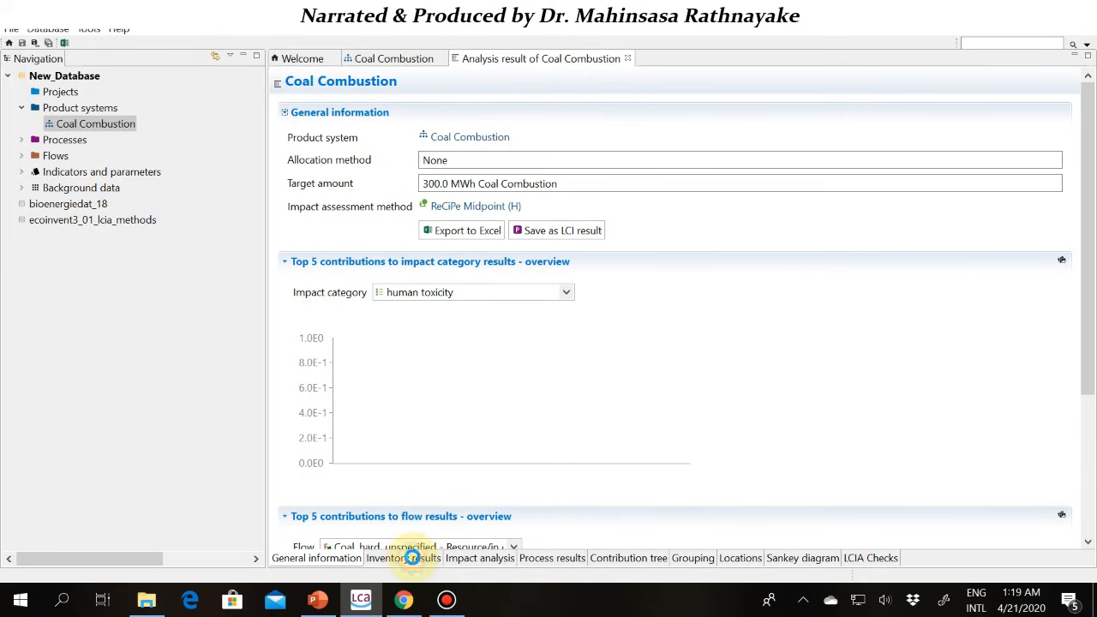
scroll(428, 519, "down", 1)
scroll(485, 345, "down", 1)
scroll(485, 344, "down", 1)
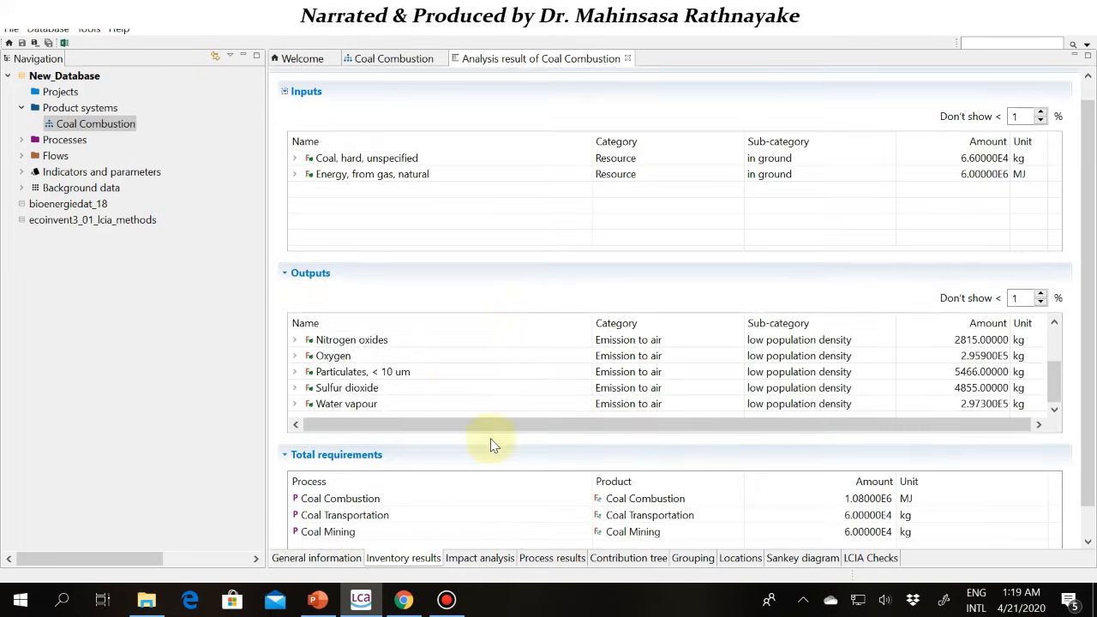
left_click(476, 558)
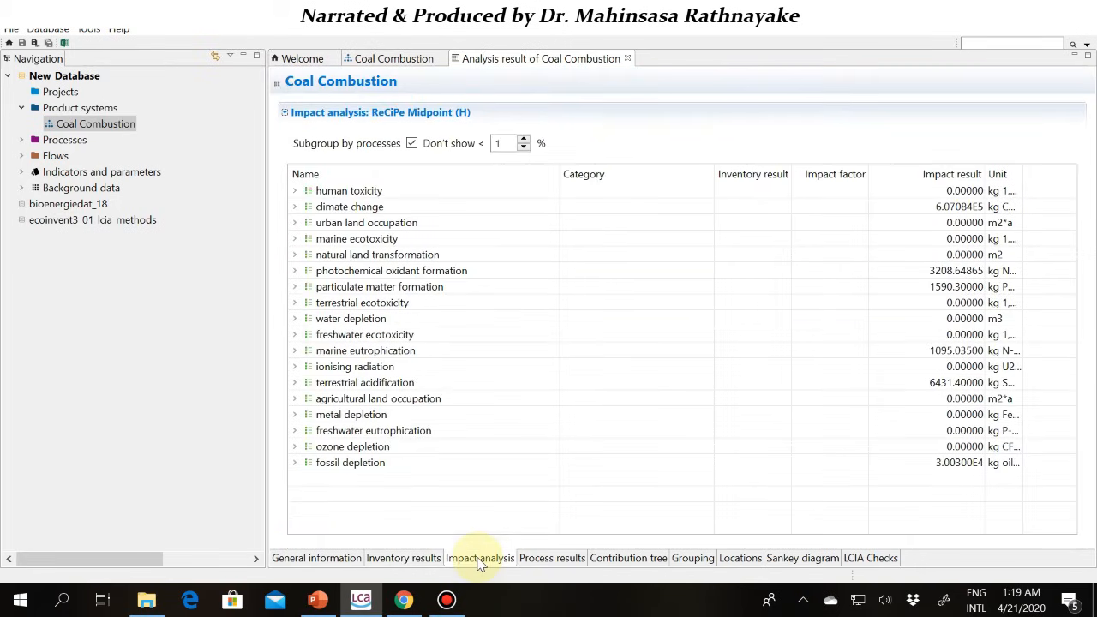
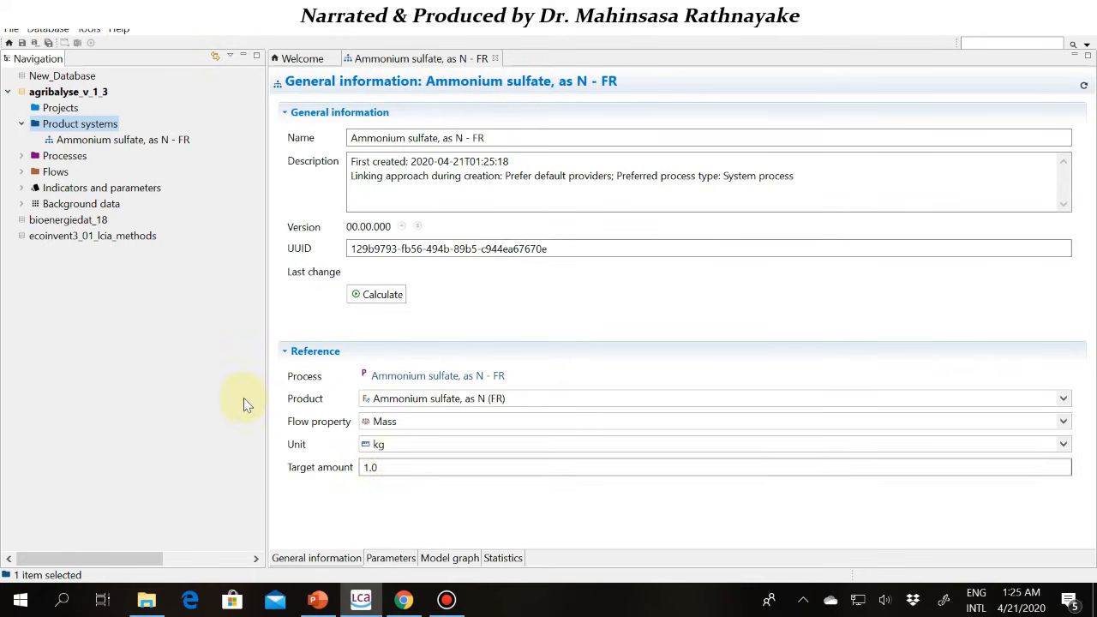
- Create a product system in agribalyse_v_1_3 from the inorganic fertiliser process Urea, as N - FR, with auto-linked processes
right_click(108, 127)
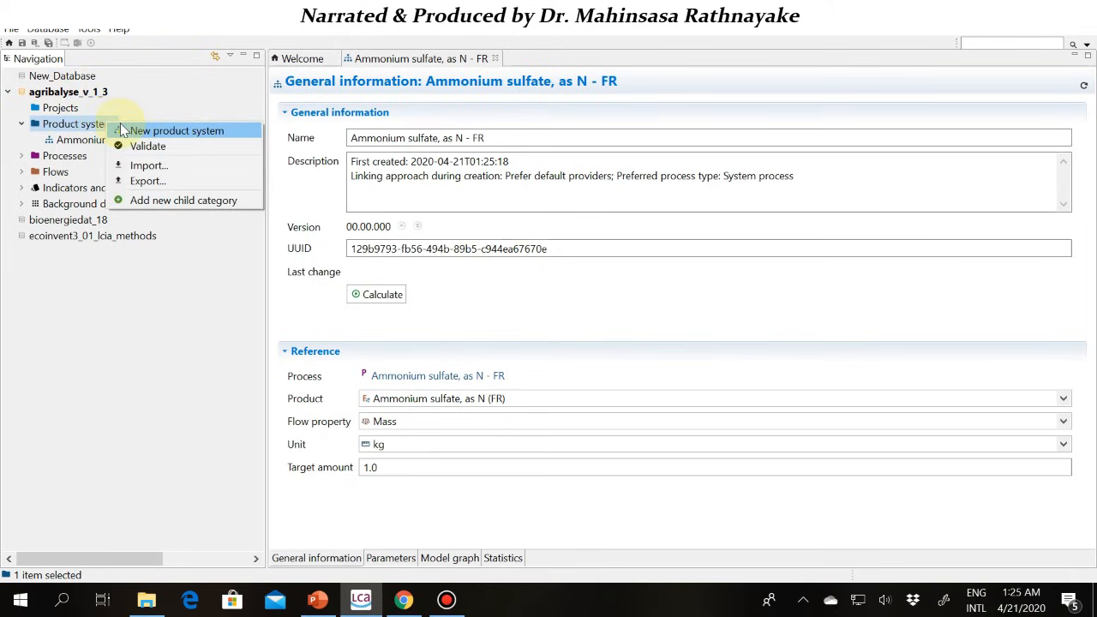
left_click(122, 130)
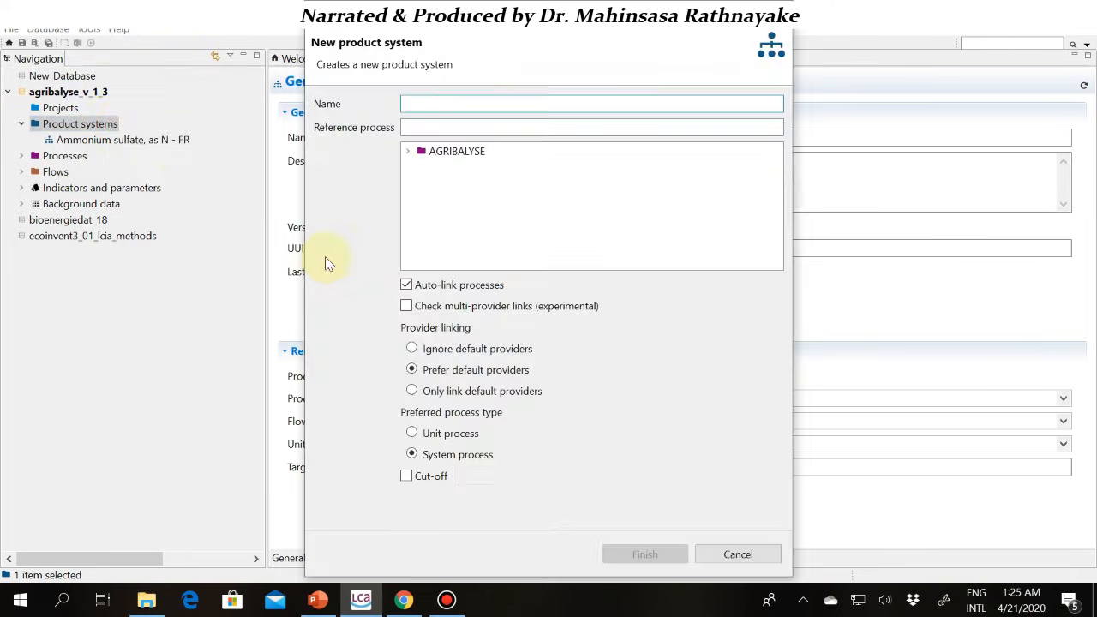
left_click(416, 152)
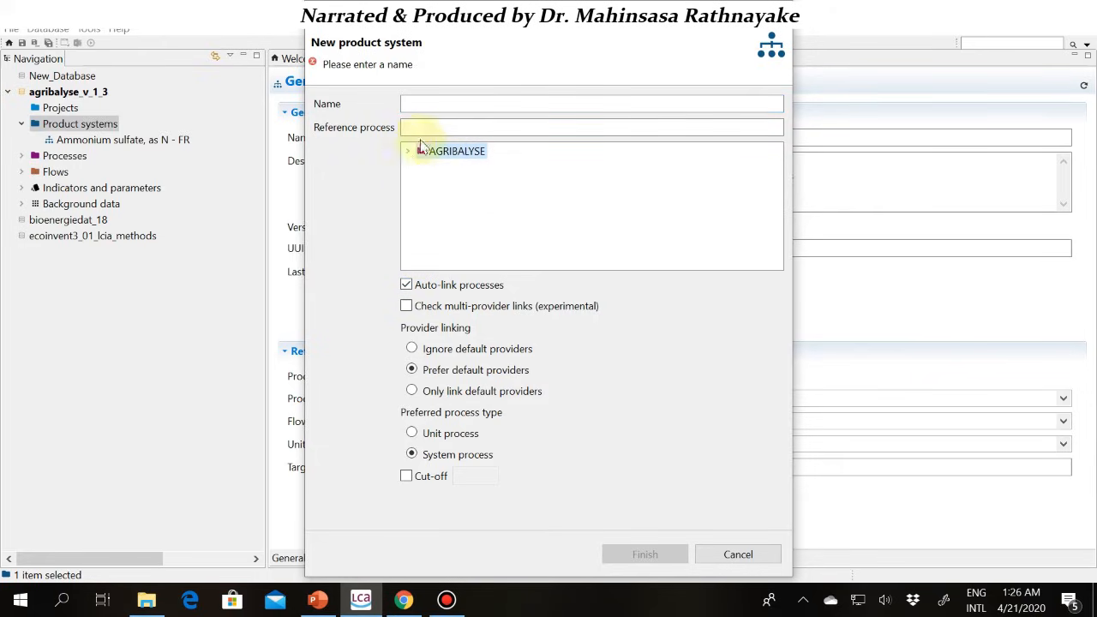
left_click(408, 151)
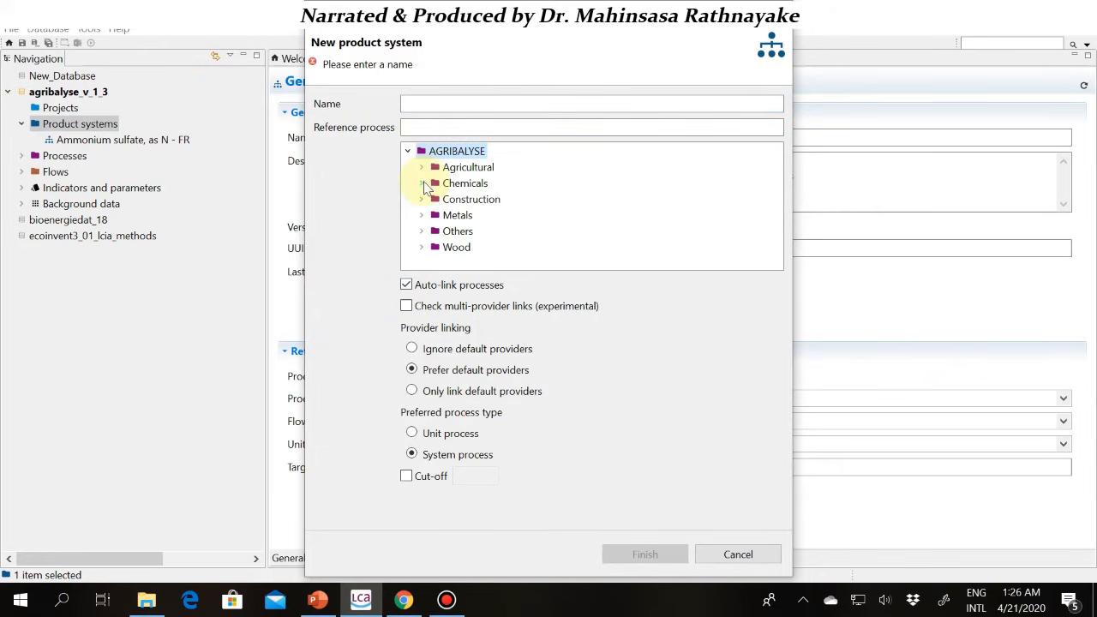
left_click(424, 184)
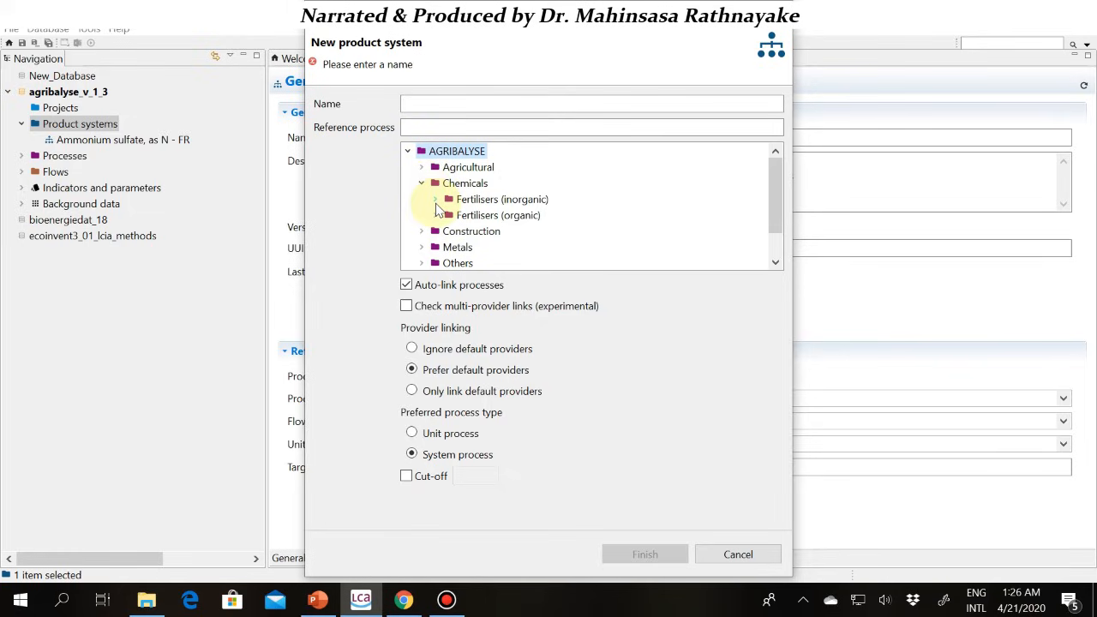
left_click(435, 200)
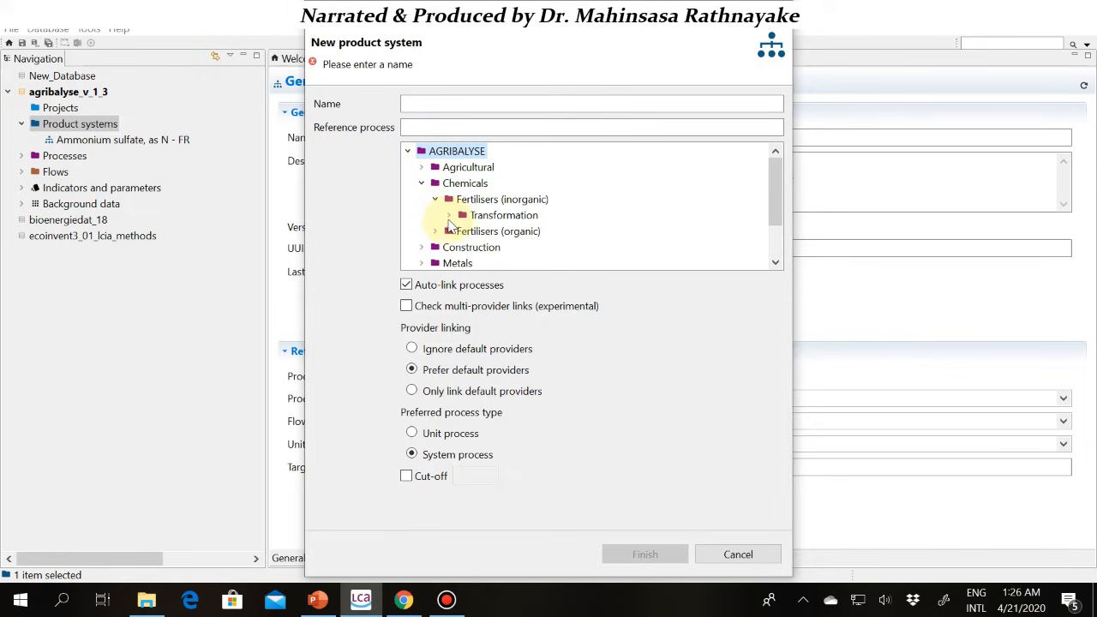
left_click(448, 216)
scroll(452, 221, "down", 8)
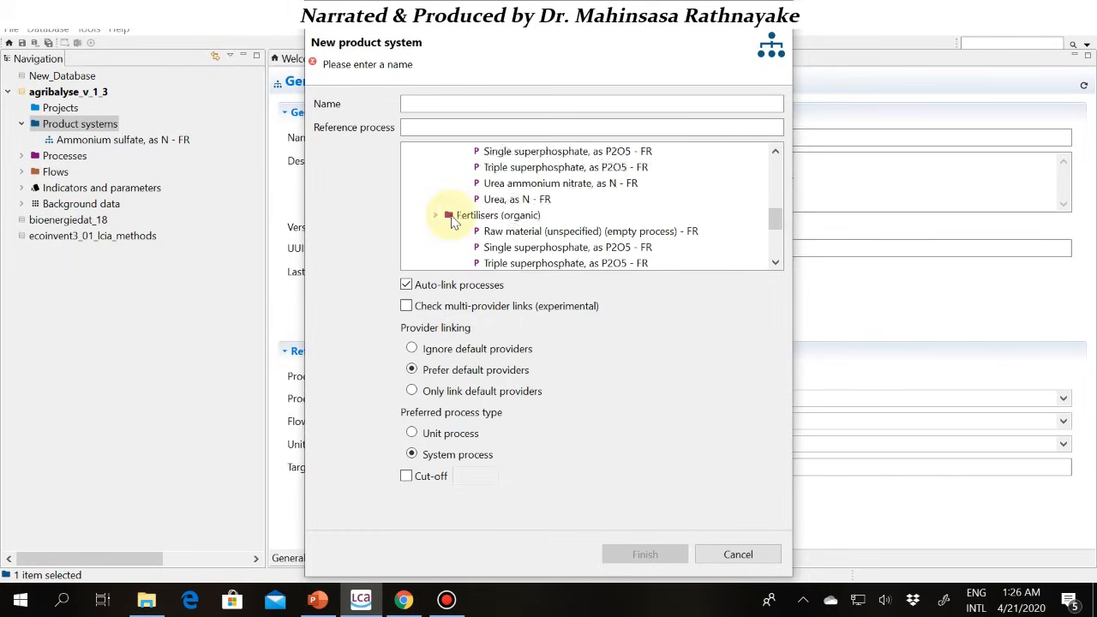
scroll(453, 221, "up", 1)
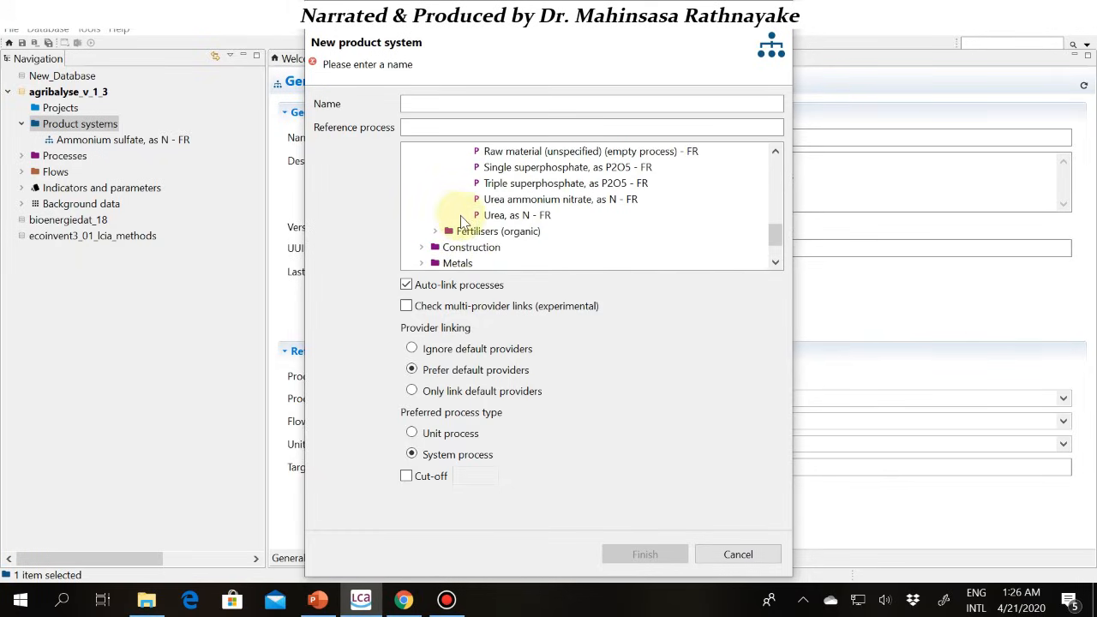
left_click(503, 218)
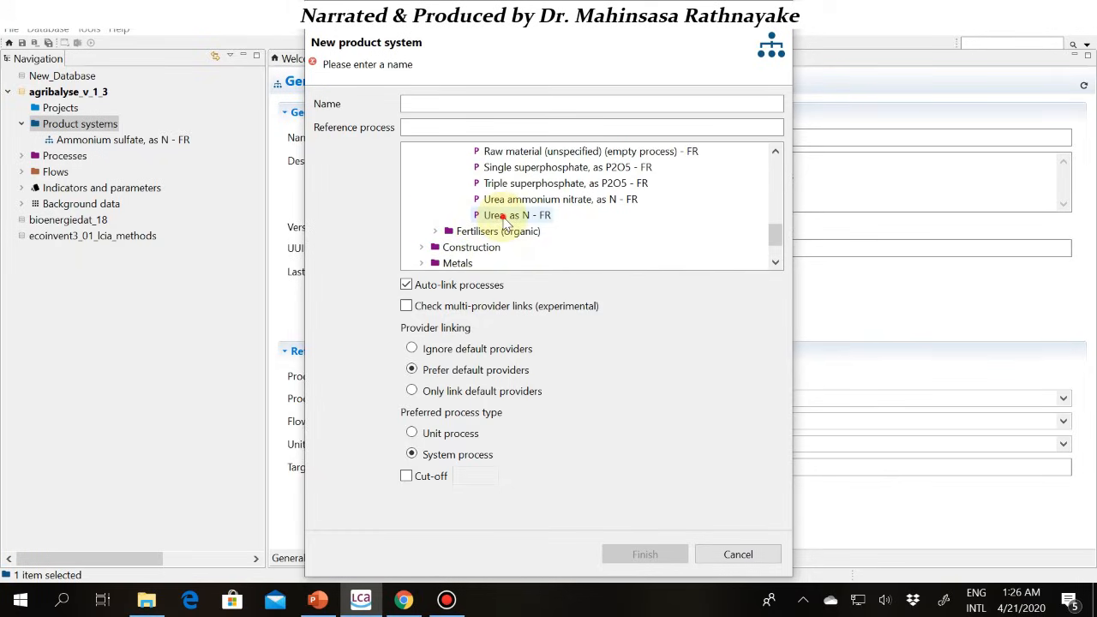
left_click(506, 216)
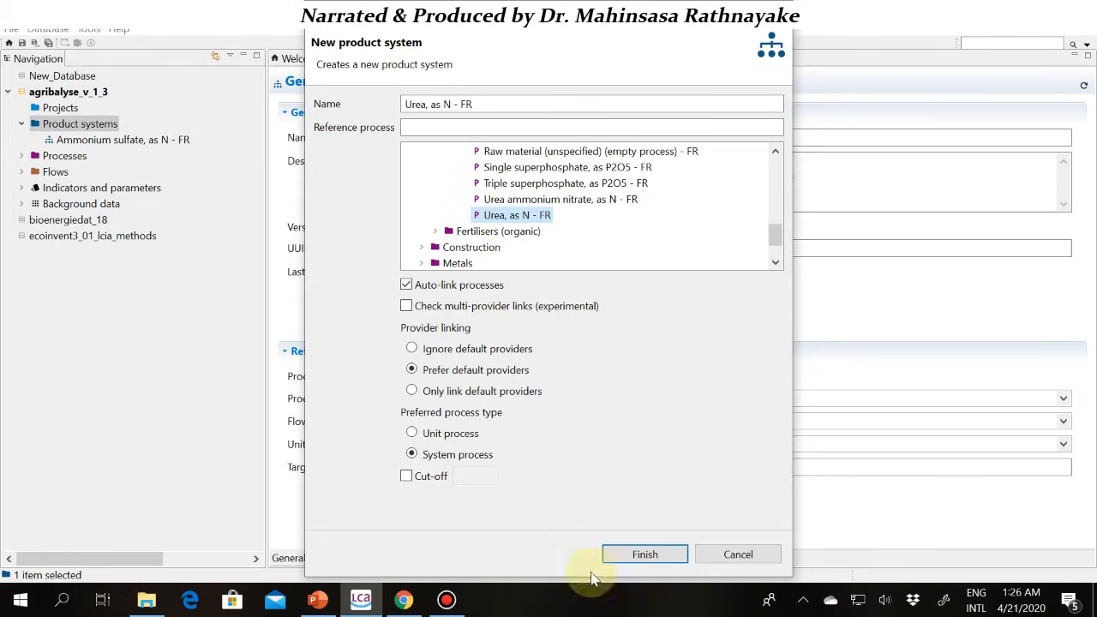
left_click(636, 555)
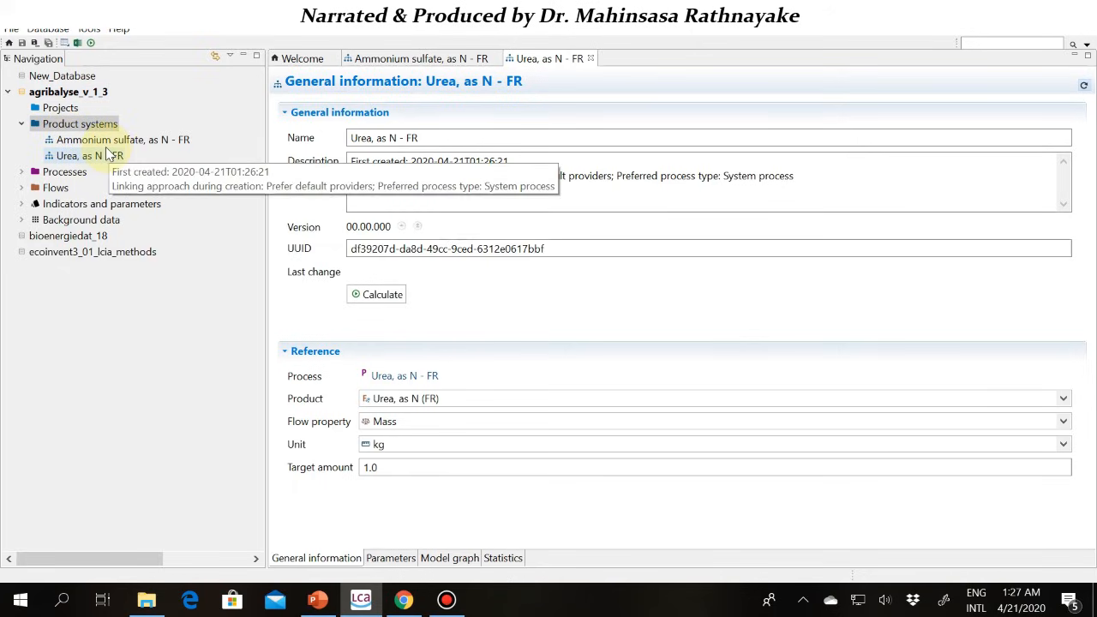
- Create a project named "Chemical Fertilizer Comparison" in agribalyse_v_1_3 and show it under Projects
left_click(77, 110)
right_click(77, 110)
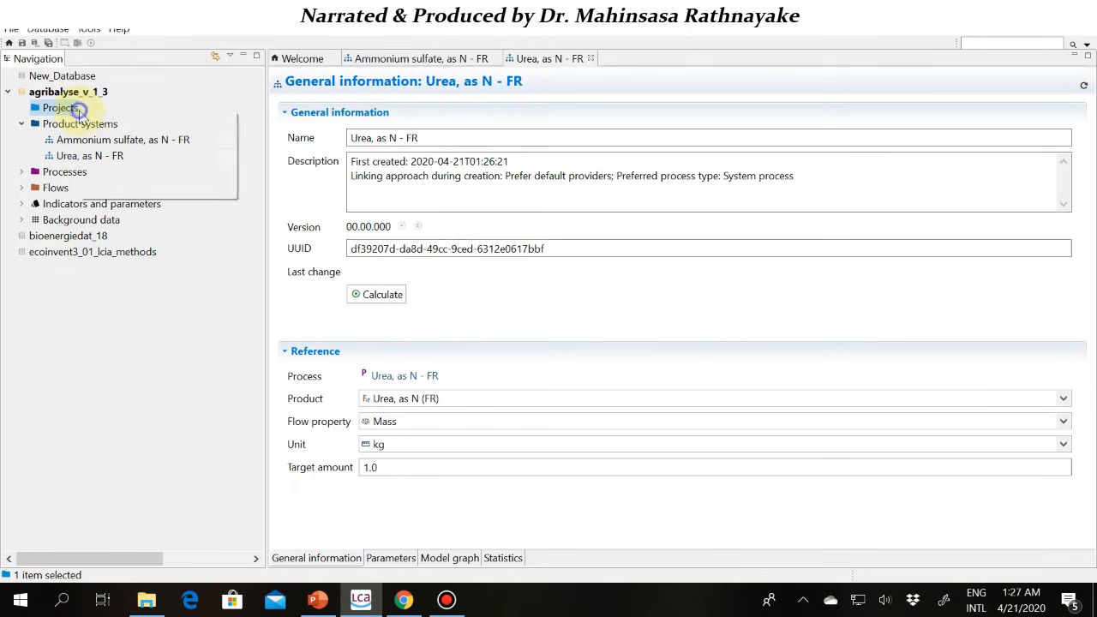
left_click(101, 120)
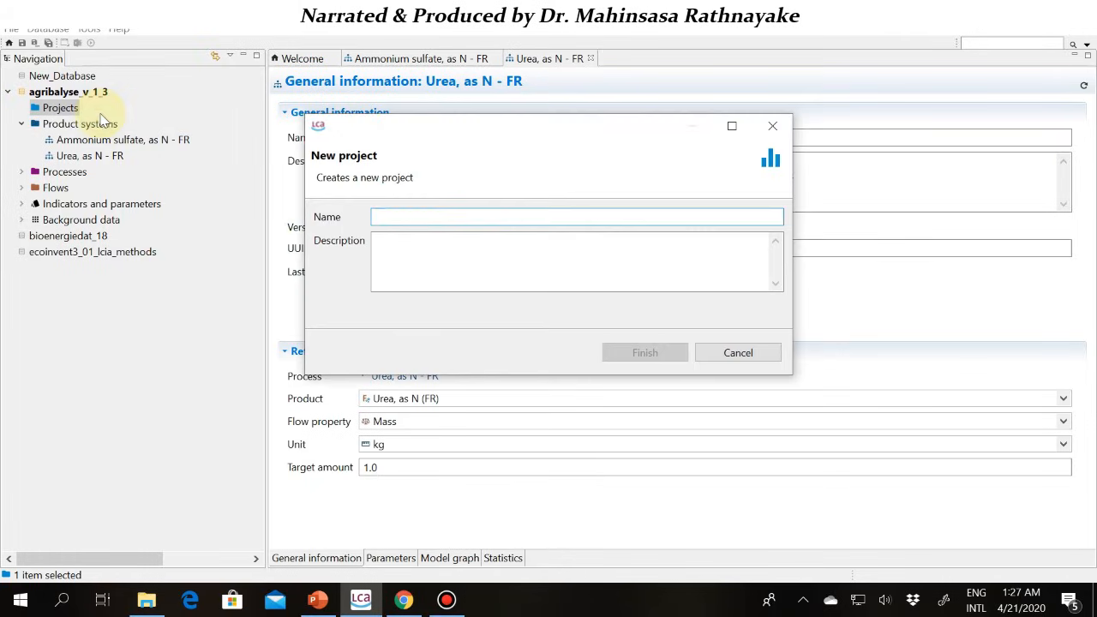
left_click(452, 217)
type("Chemica")
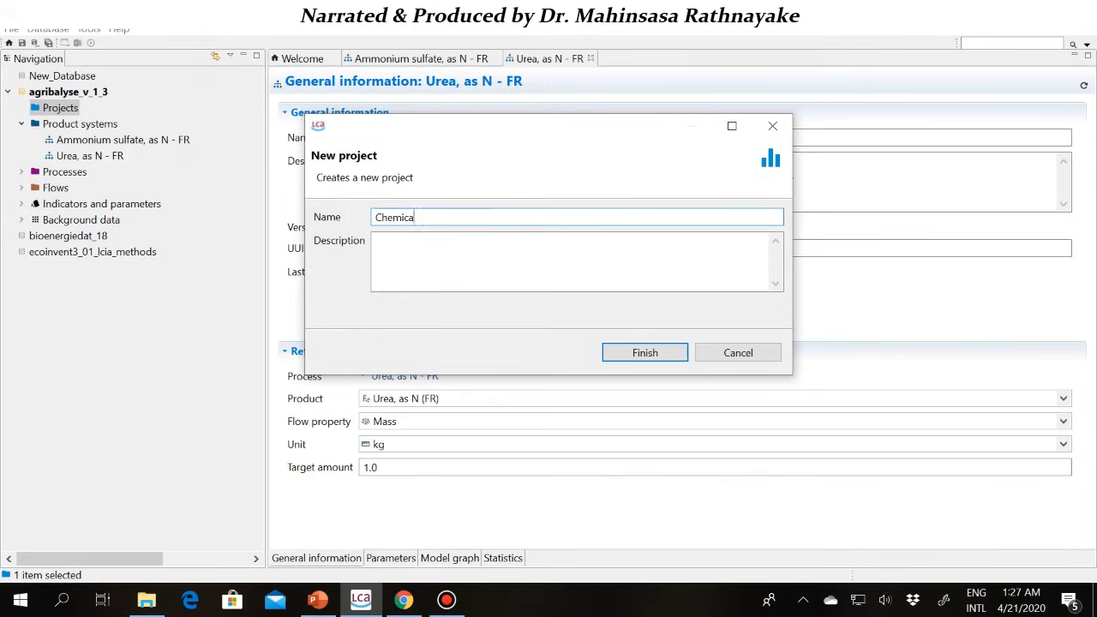
type("l Fertilizer")
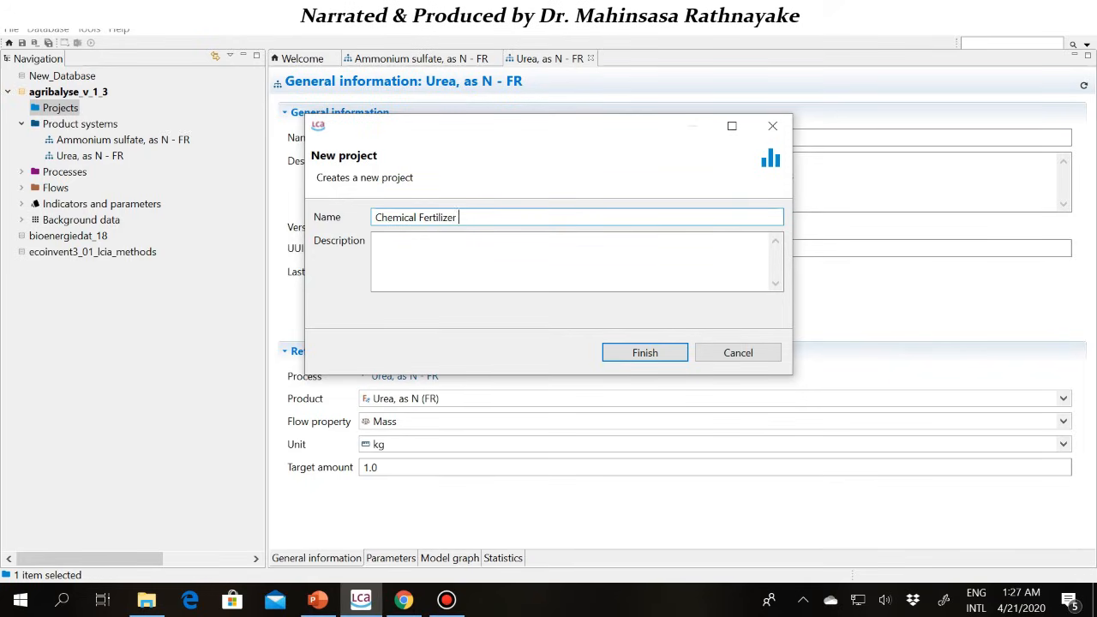
type(" Comparison")
left_click(632, 358)
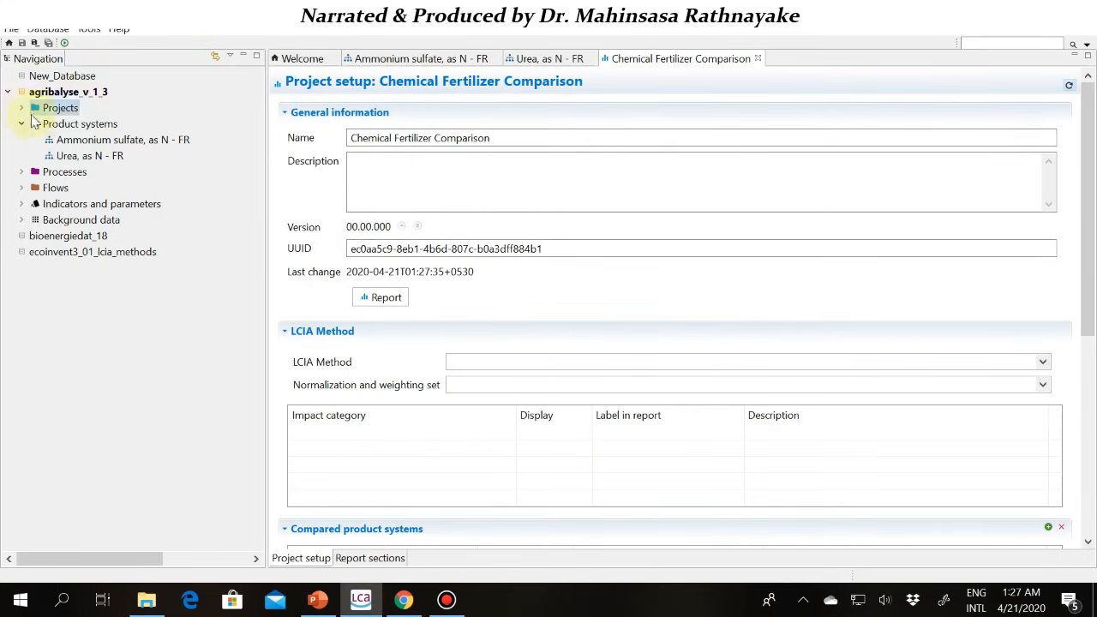
left_click(20, 108)
left_click(21, 108)
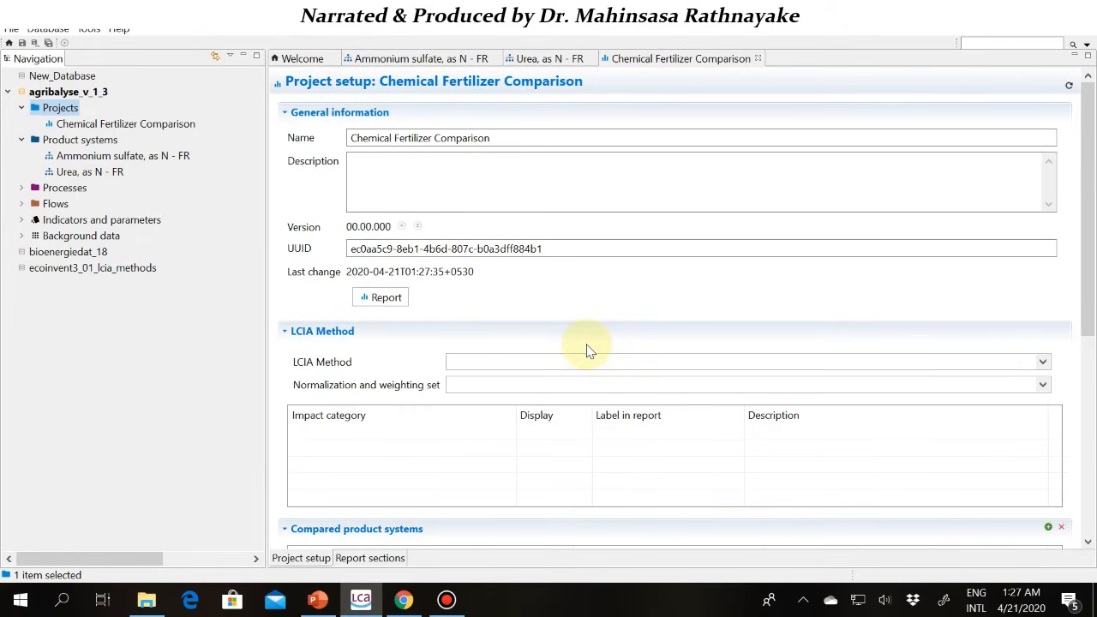
- Import all lcia_method files from the EcoSpold01 folder as EcoSpold 1 into agribalyse_v_1_3's impact assessment methods, keeping the default unit assignments
left_click(1047, 370)
left_click(1042, 364)
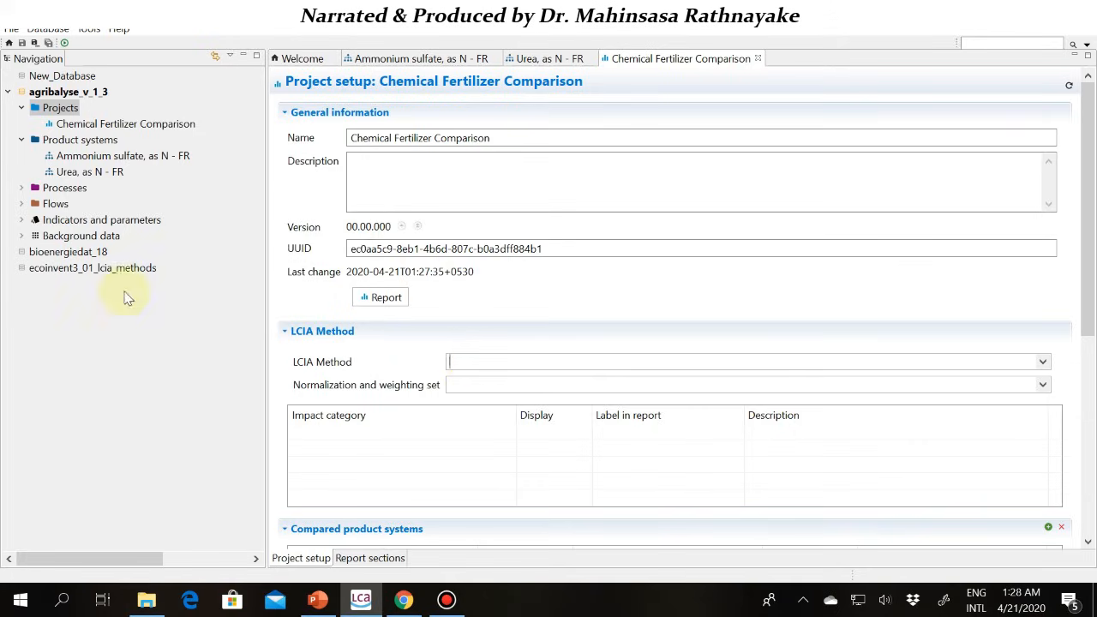
left_click(21, 219)
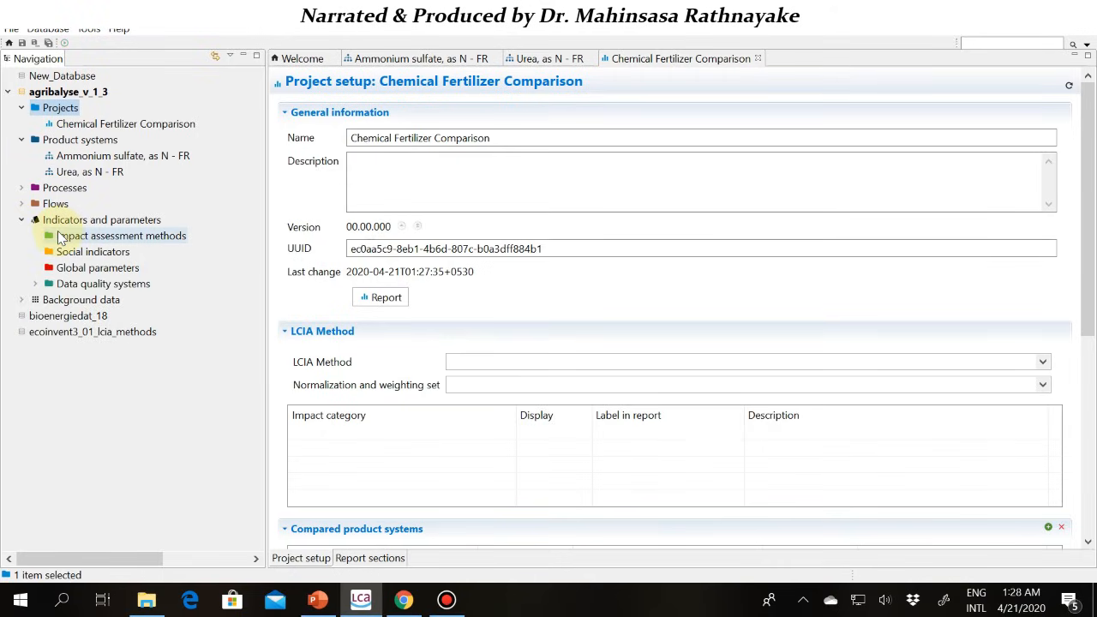
left_click(64, 236)
right_click(60, 234)
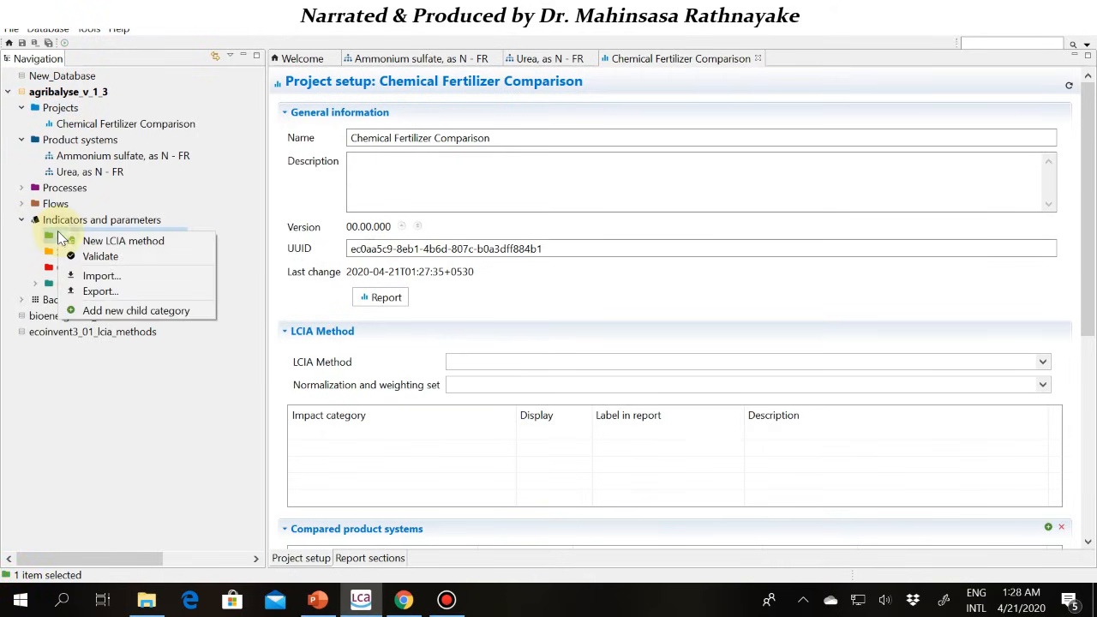
left_click(94, 275)
left_click(373, 208)
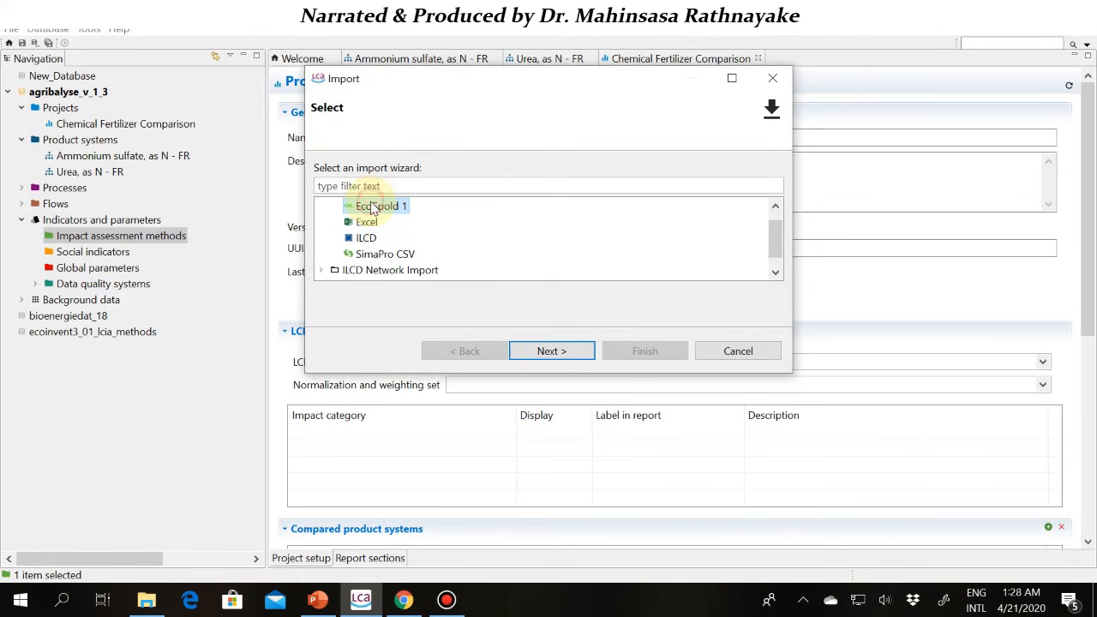
left_click(548, 348)
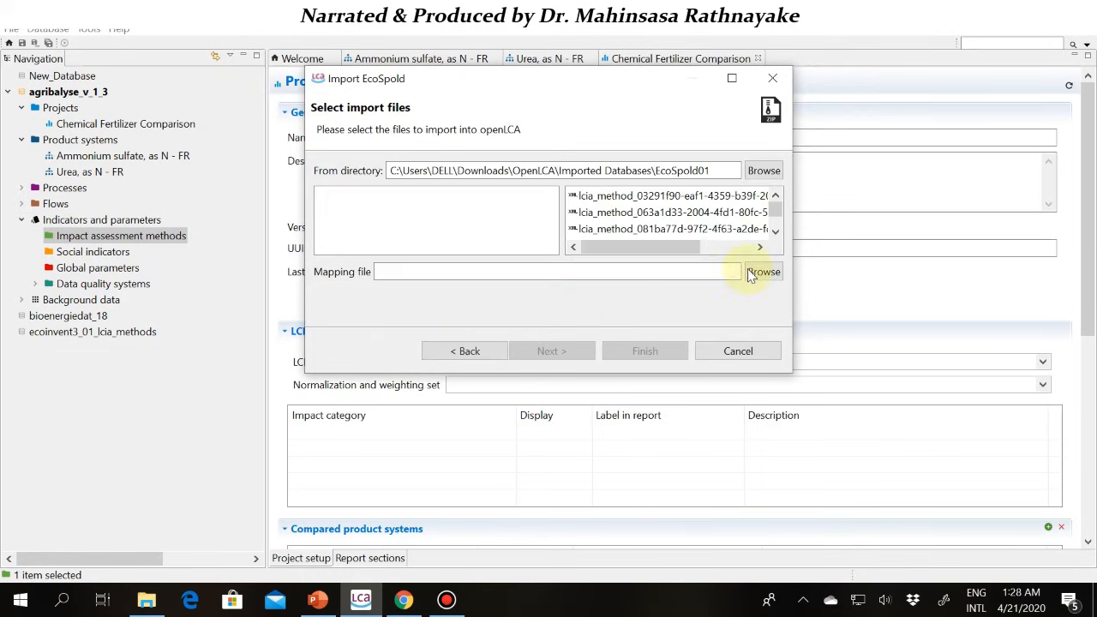
left_click(704, 198)
key("shift+Down")
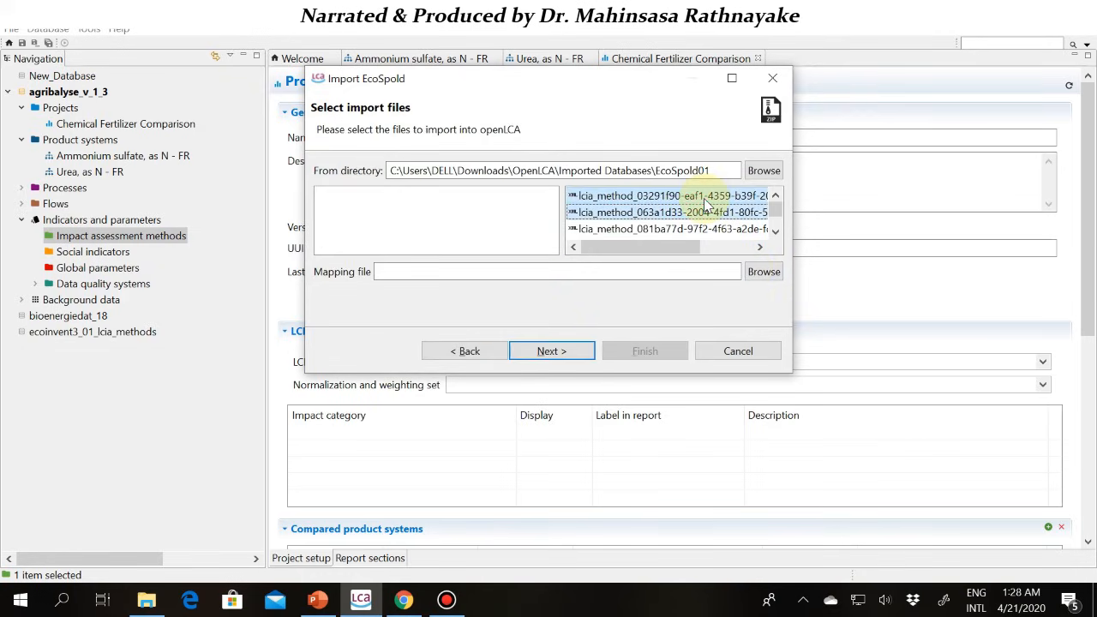
key("shift+Down")
key("shift+Down")
key("shift+Down")
key("shift+Down")
key("shift+Down")
key("shift+Down")
key("shift+Down")
key("shift+Down")
key("shift+Down")
key("shift+Down")
key("shift+Down")
key("shift+Down")
key("shift+Down")
key("shift+Down")
key("shift+Down")
key("shift+Down")
key("shift+Down")
key("shift+Down")
key("shift+Down")
key("shift+Down")
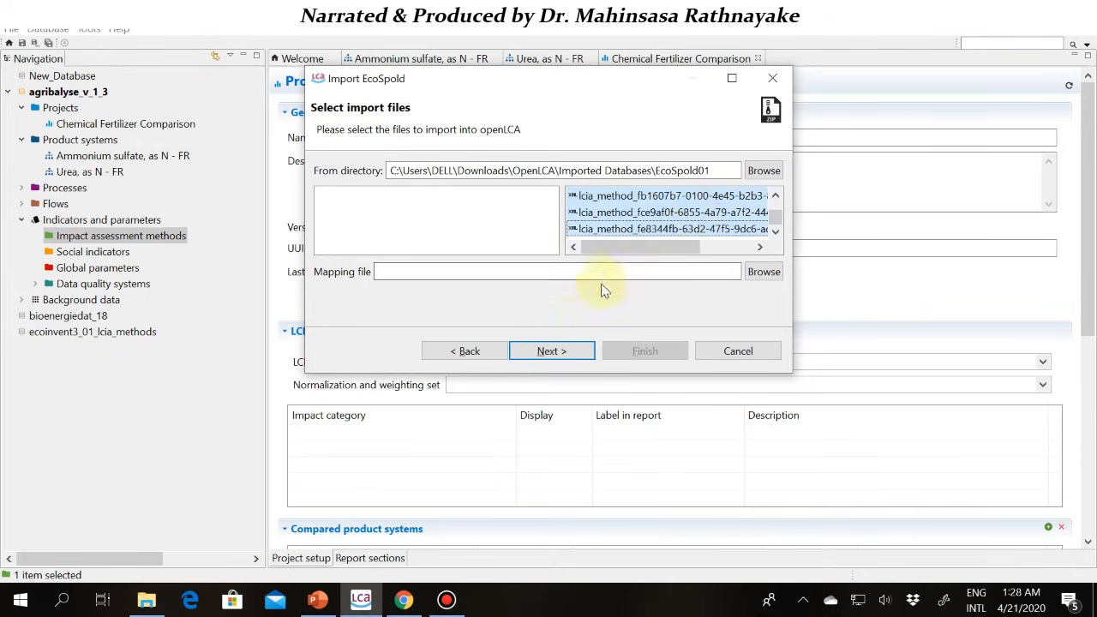
left_click(561, 350)
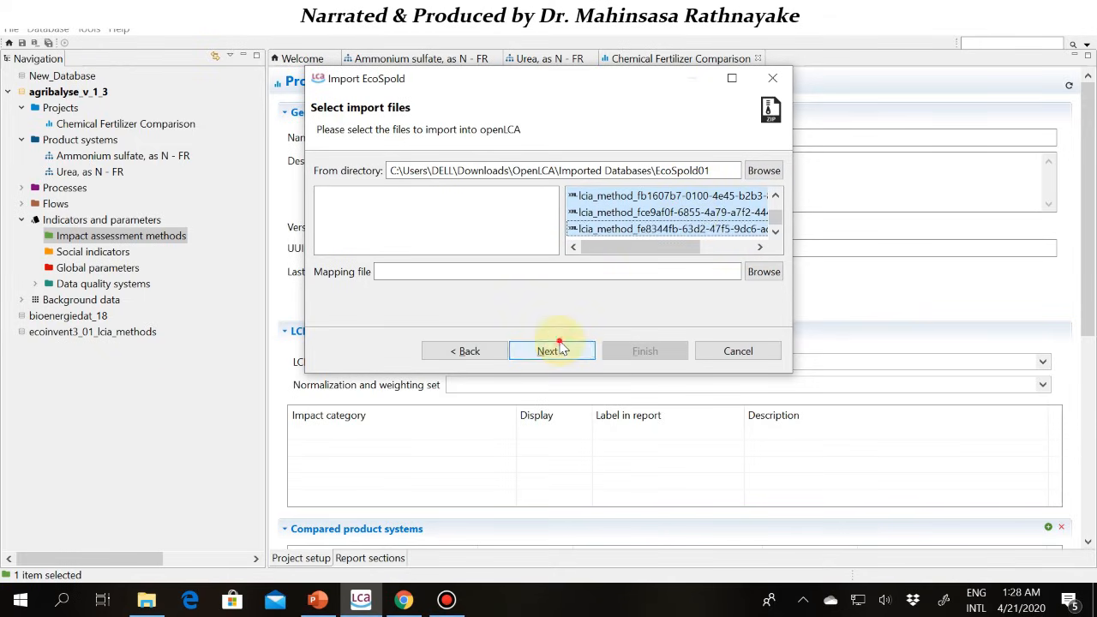
left_click(558, 349)
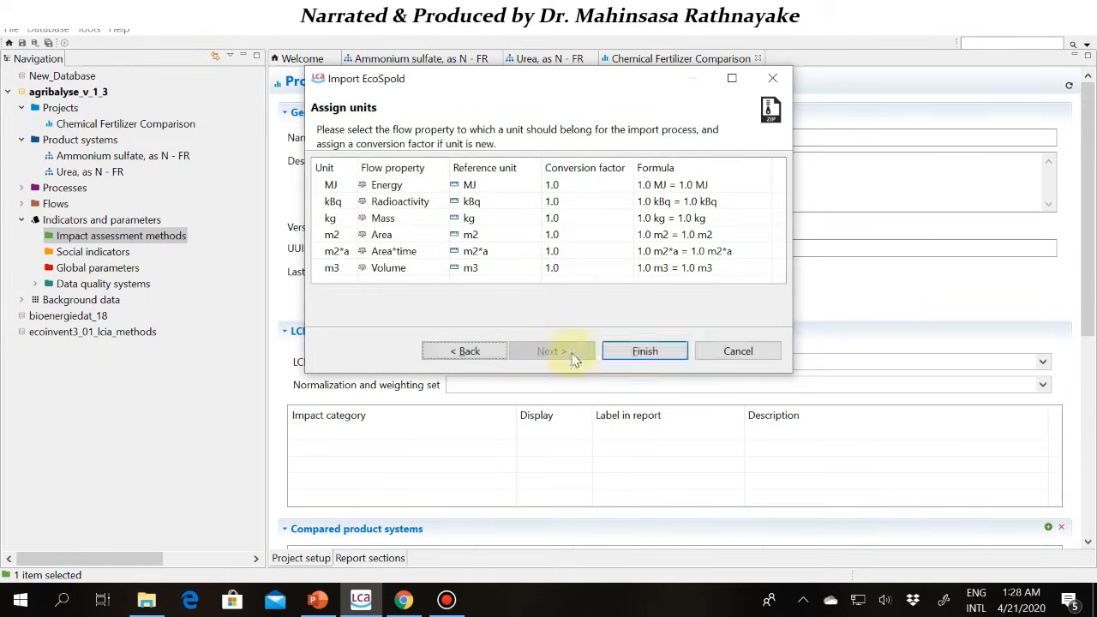
left_click(630, 347)
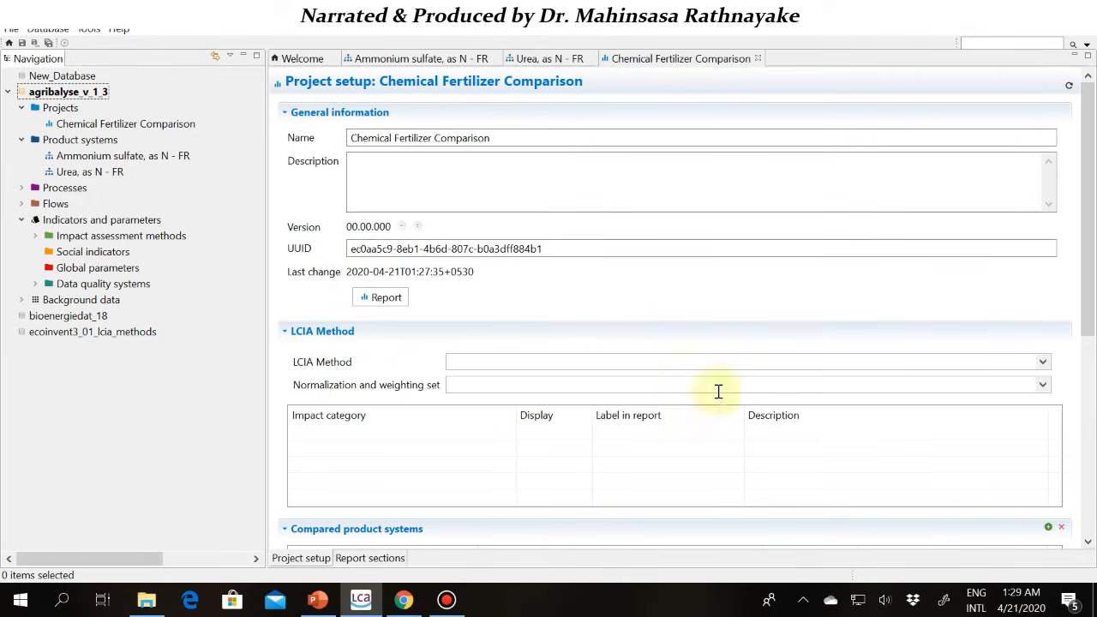
- Check the project's LCIA method choices and review the impact assessment methods imported into agribalyse_v_1_3
left_click(1043, 361)
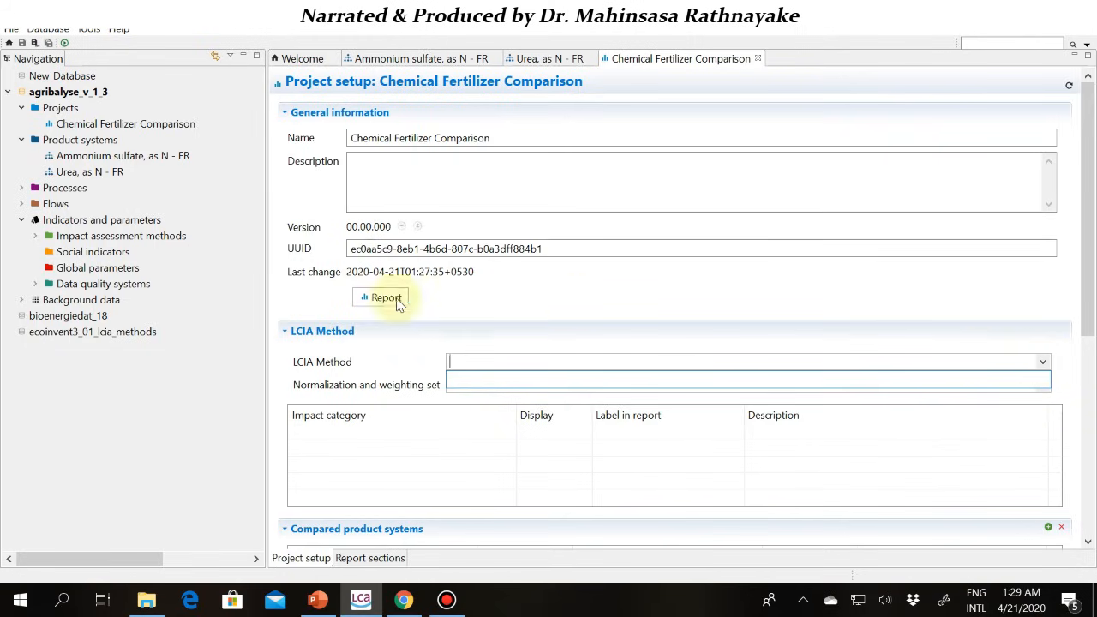
left_click(37, 238)
left_click(37, 237)
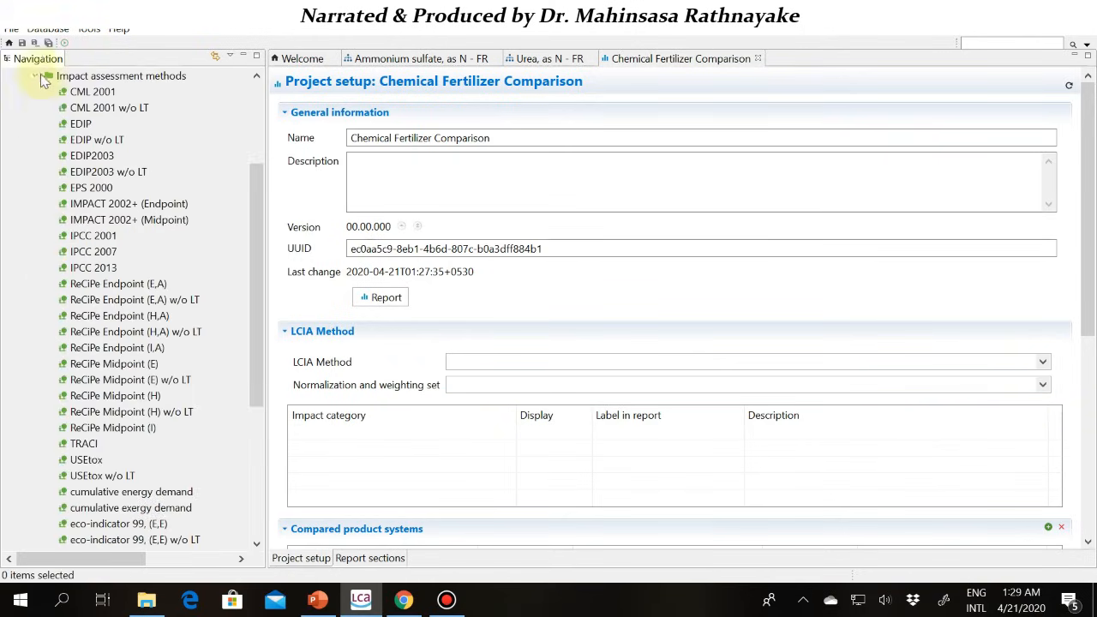
left_click(35, 75)
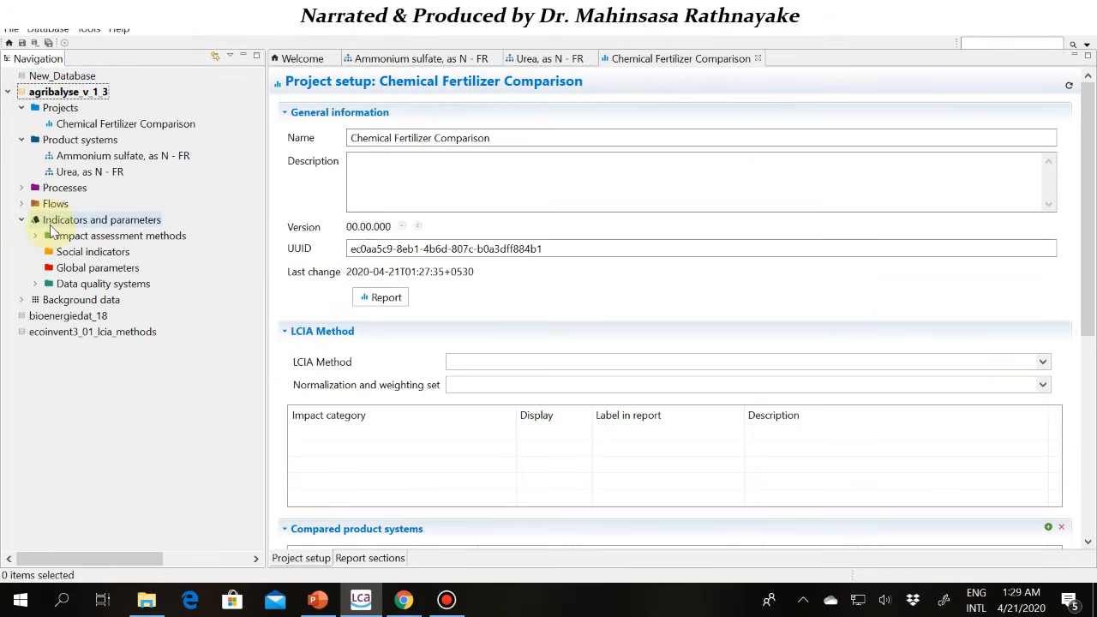
- Add the product systems Ammonium sulfate, as N - FR and Urea, as N - FR to the project's compared product systems
left_click(83, 129)
scroll(1088, 542, "down", 5)
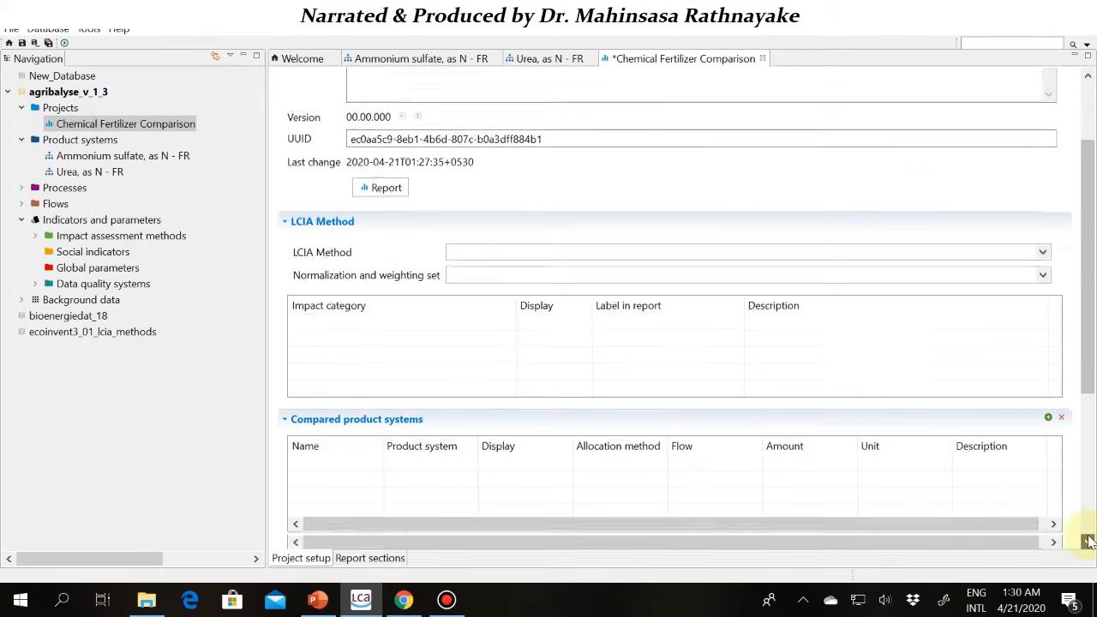
scroll(1086, 539, "down", 2)
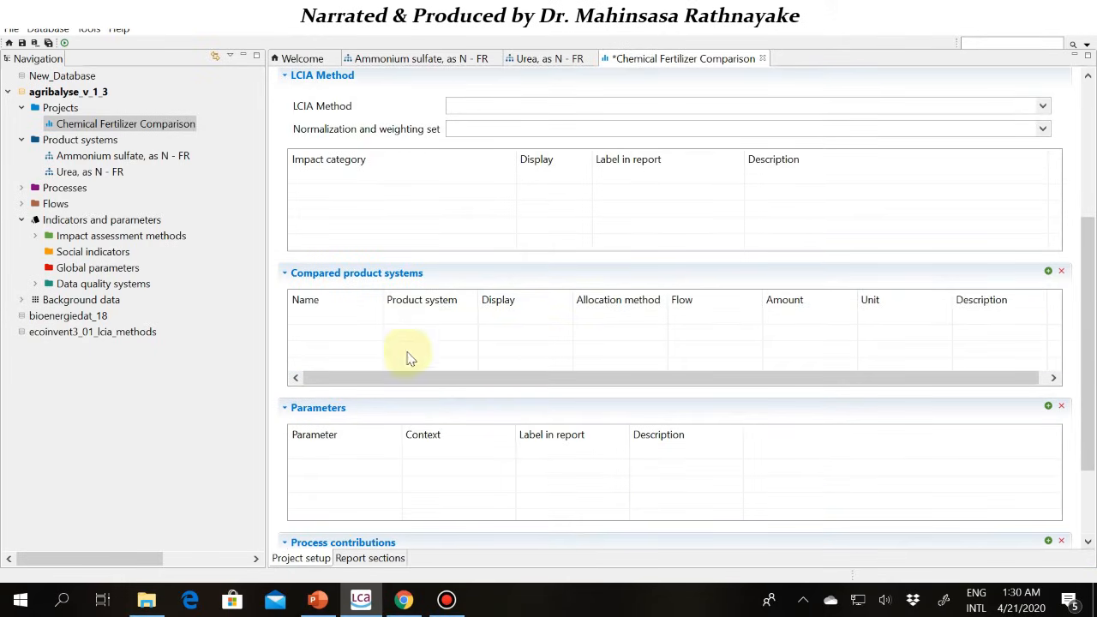
left_click(362, 336)
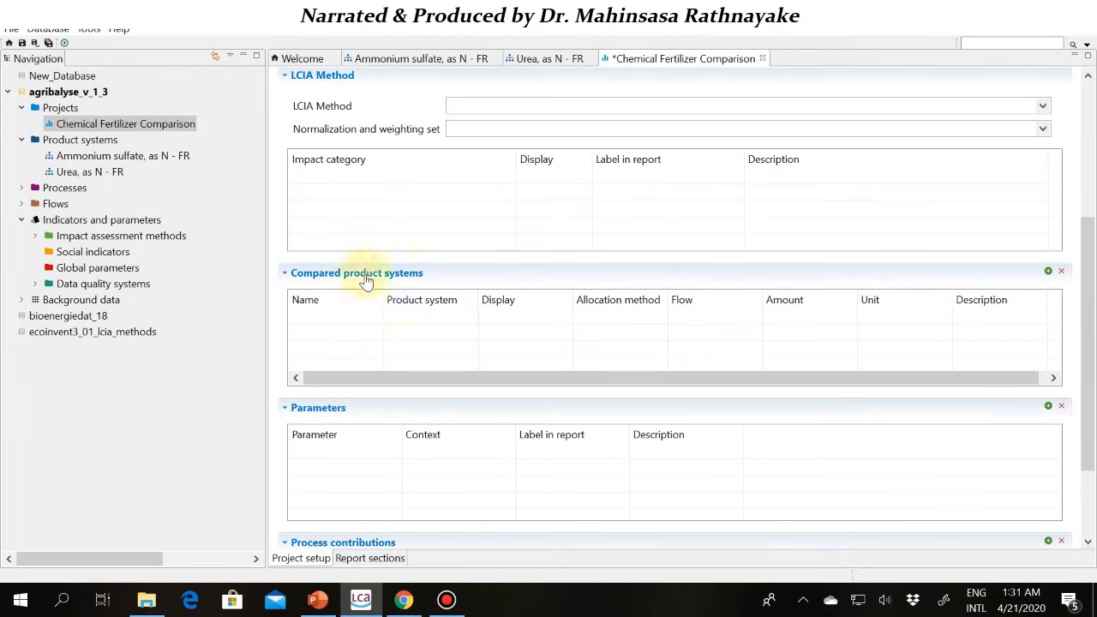
left_click(416, 338)
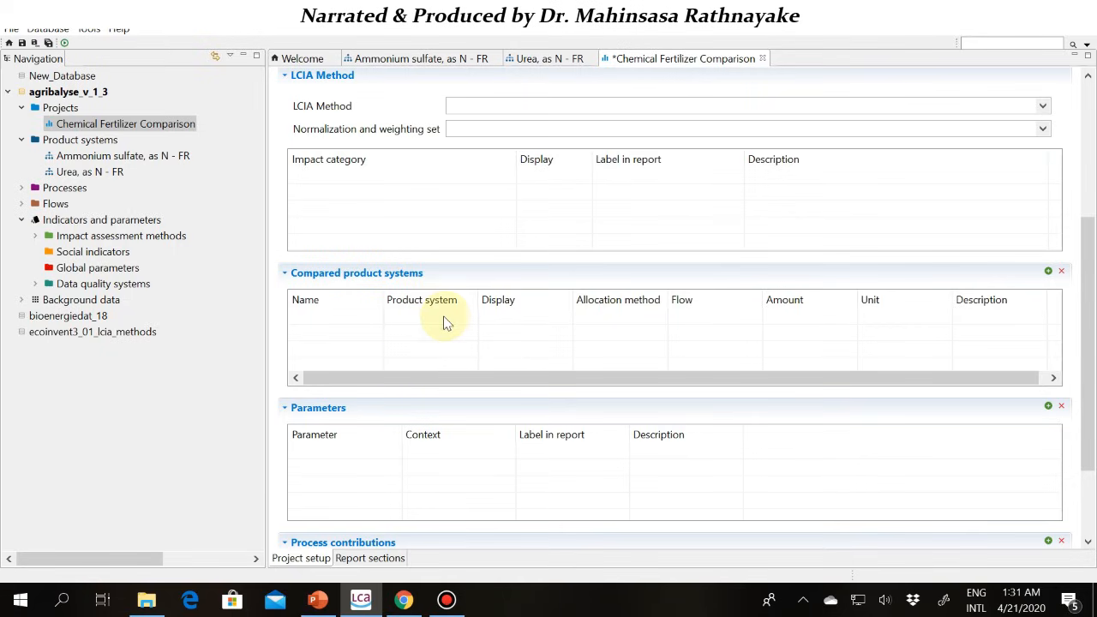
left_click(445, 317)
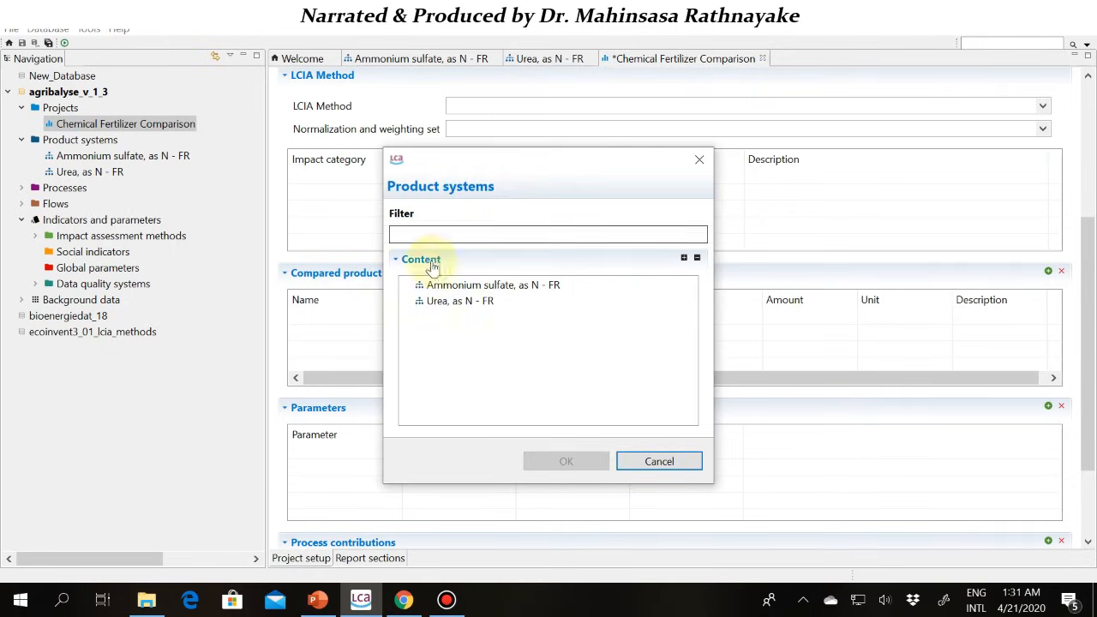
left_click(442, 295)
left_click(442, 287, "ctrl")
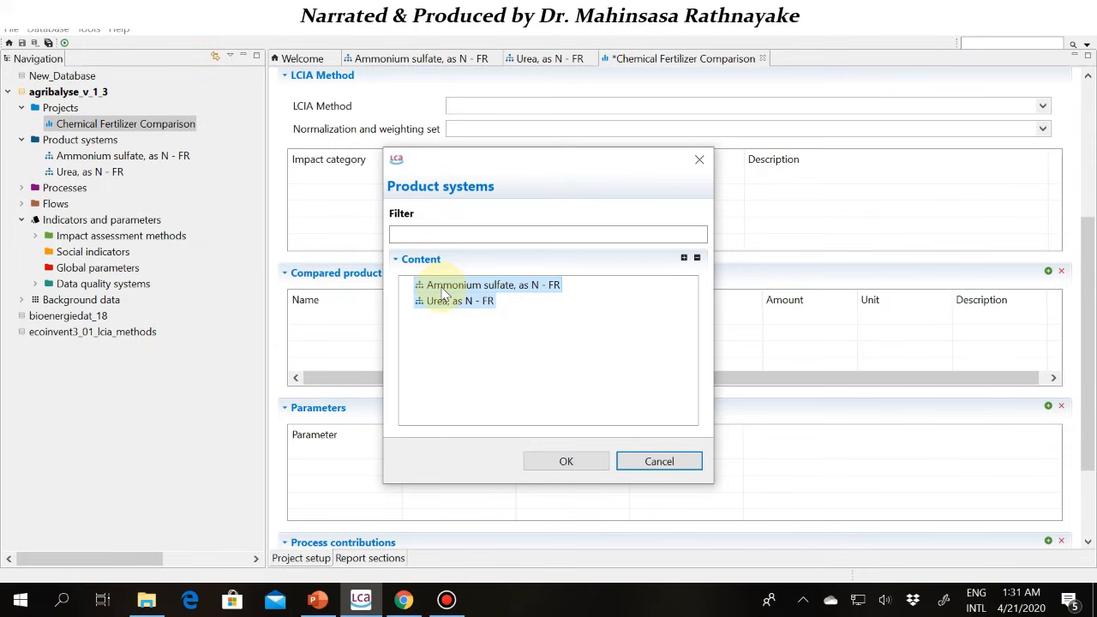
left_click(564, 462)
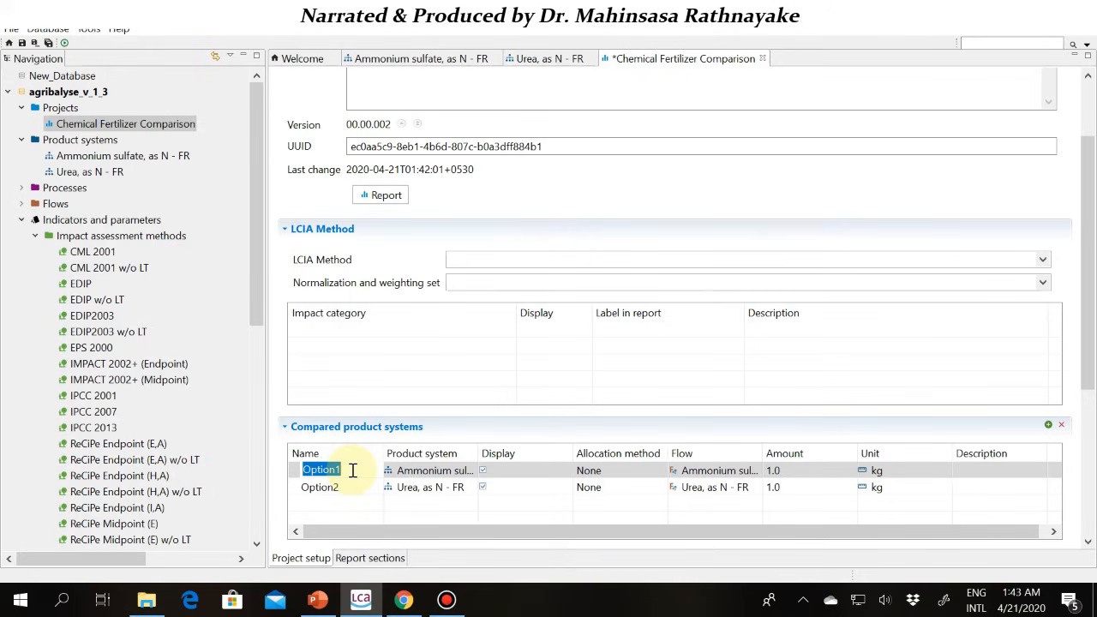
- Rename the compared product systems Option1 and Option2 as "Ammonium Sulphate" and "Urea"
key("BackSpace")
type("Amm")
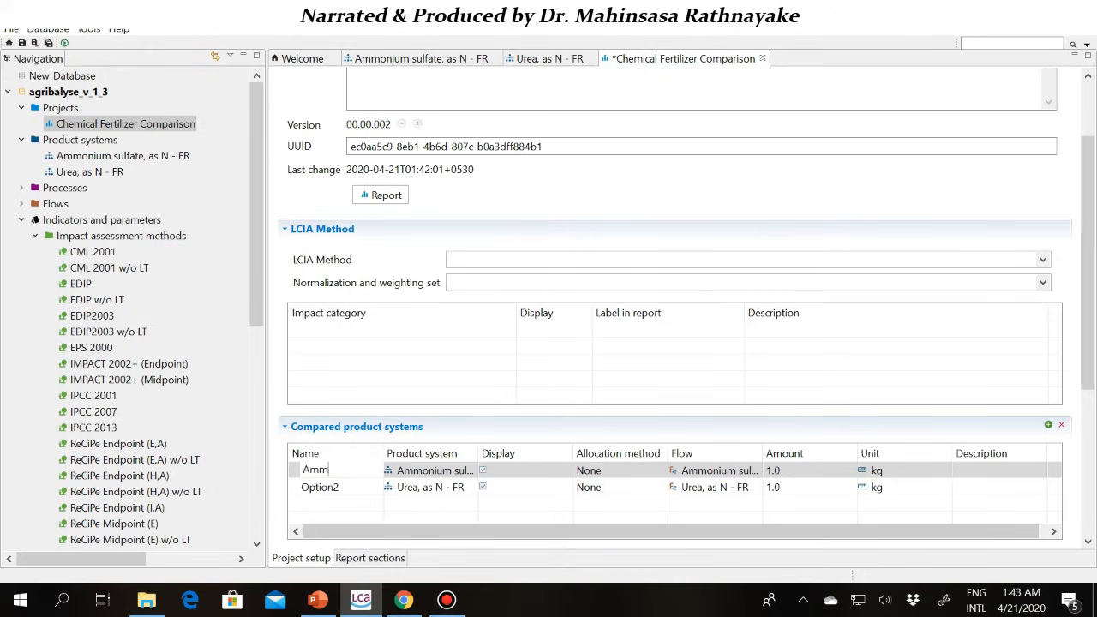
type("onium Sulphate")
left_click(309, 487)
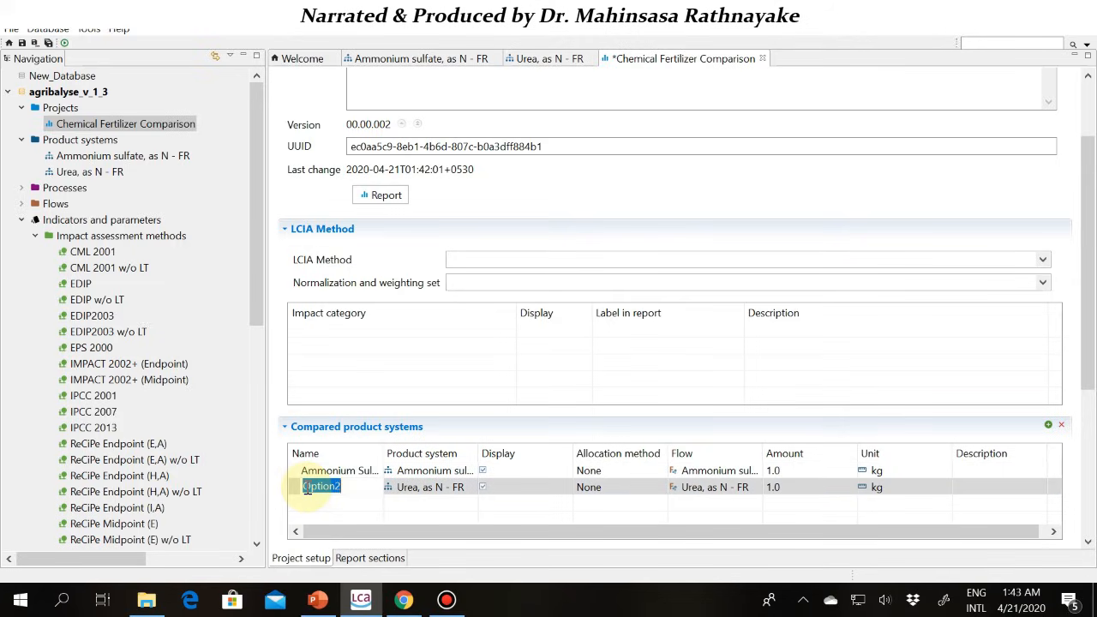
type("Urea")
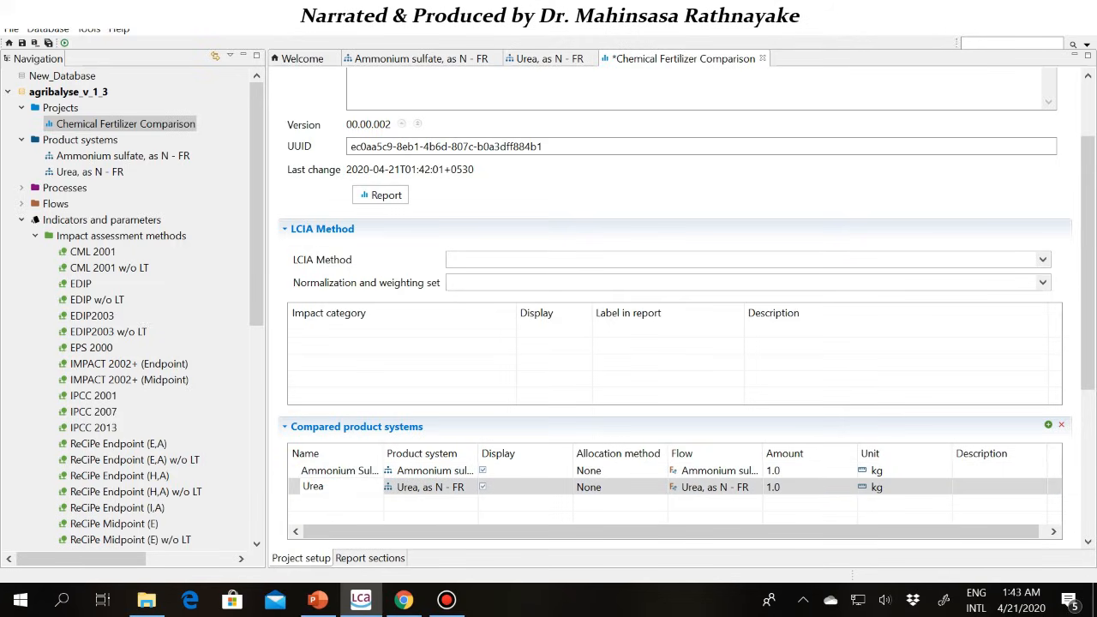
key("Return")
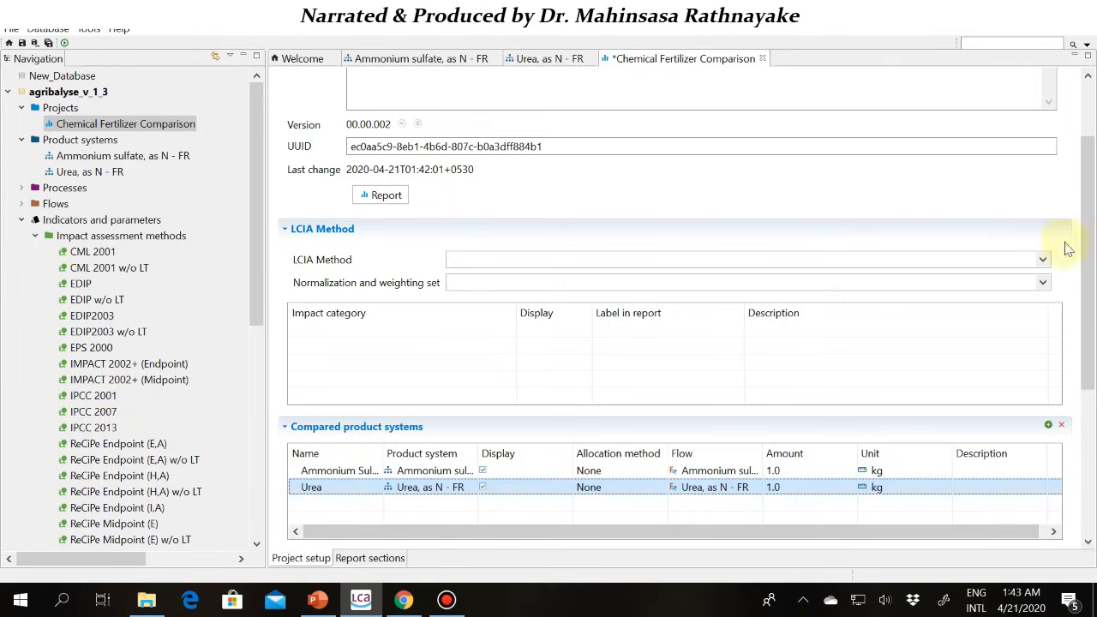
- Set the project's LCIA method to ReCiPe Midpoint (H)
left_click(1043, 259)
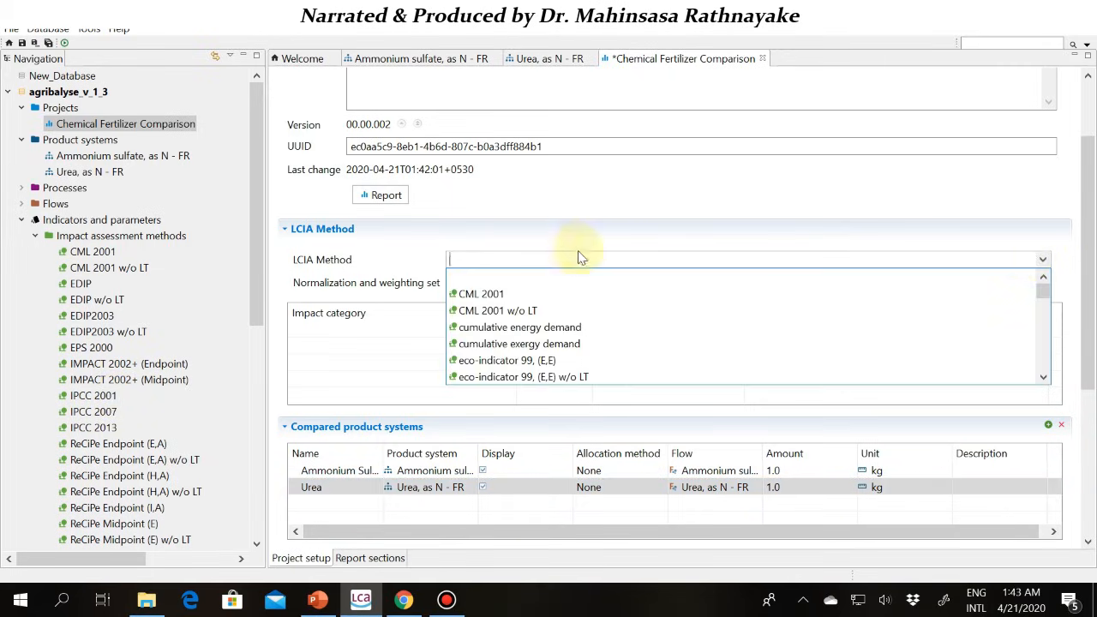
scroll(550, 311, "down", 6)
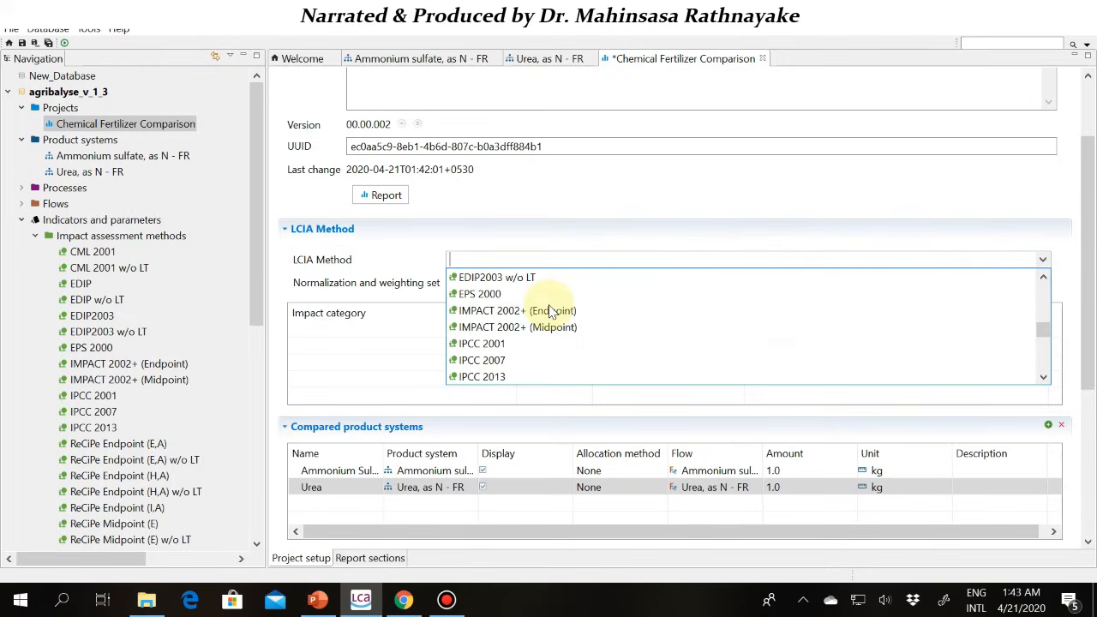
scroll(551, 310, "down", 1)
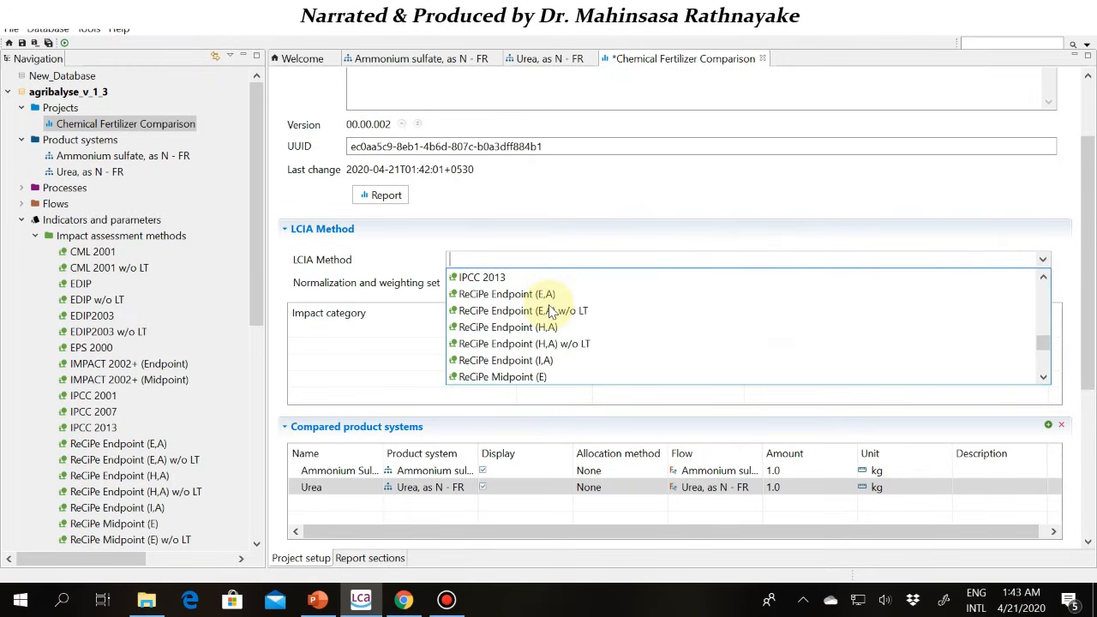
scroll(551, 311, "down", 2)
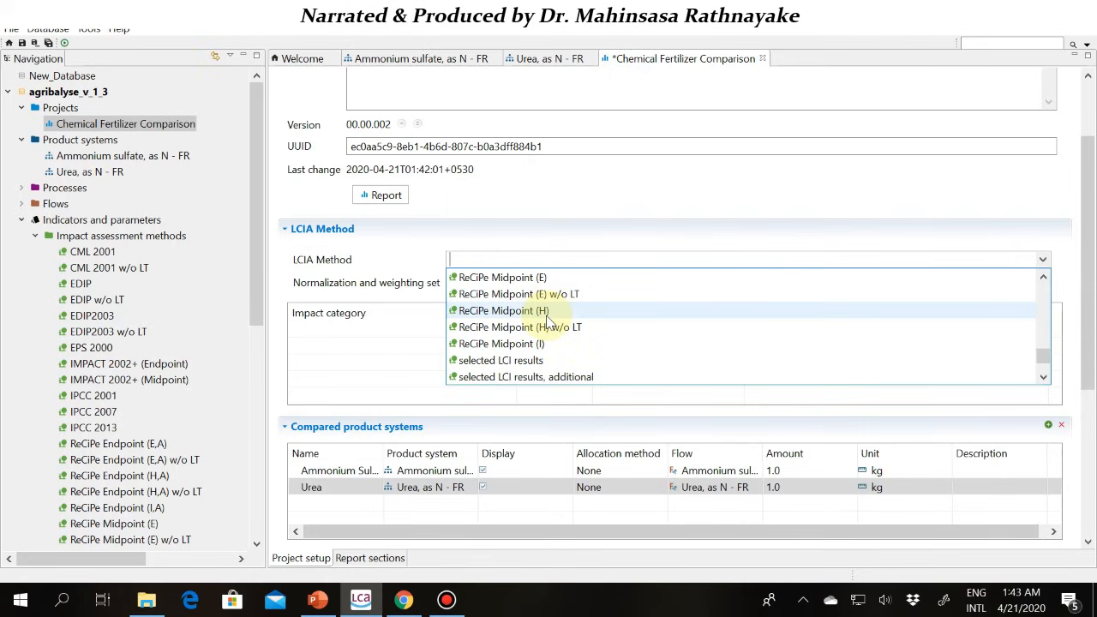
left_click(546, 315)
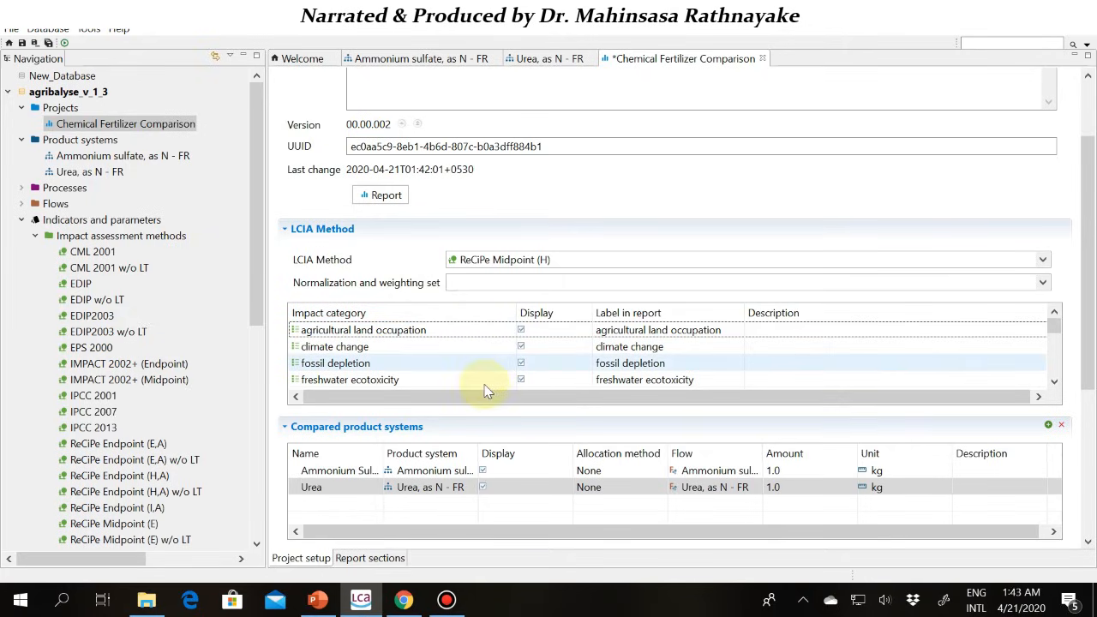
- Check the project's report sections and generate the results report for the Chemical Fertilizer Comparison project
left_click(367, 557)
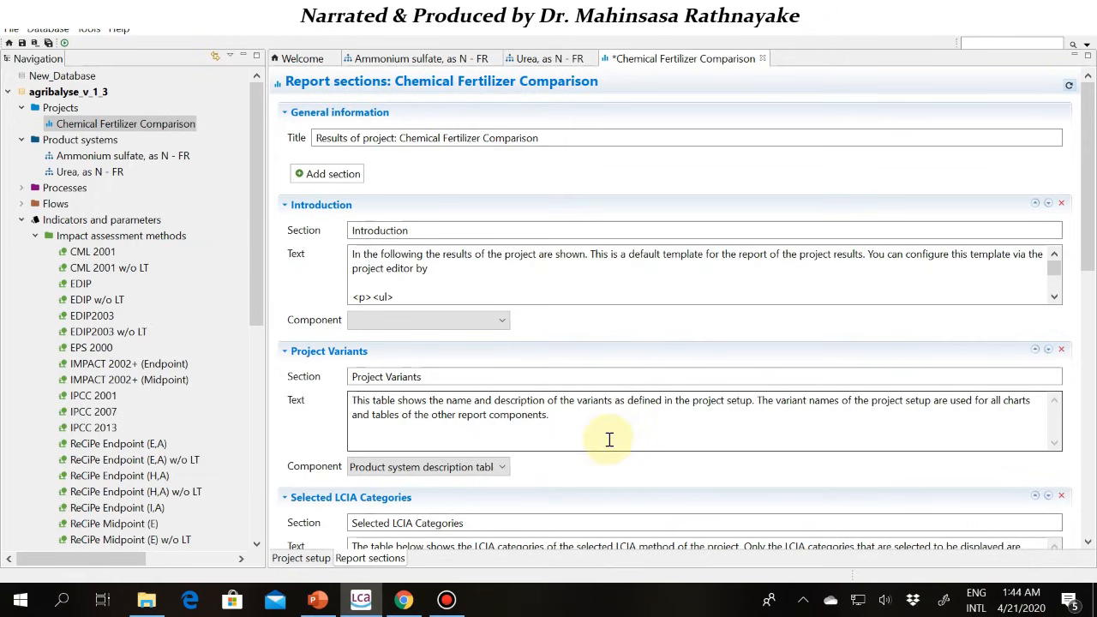
left_click(296, 558)
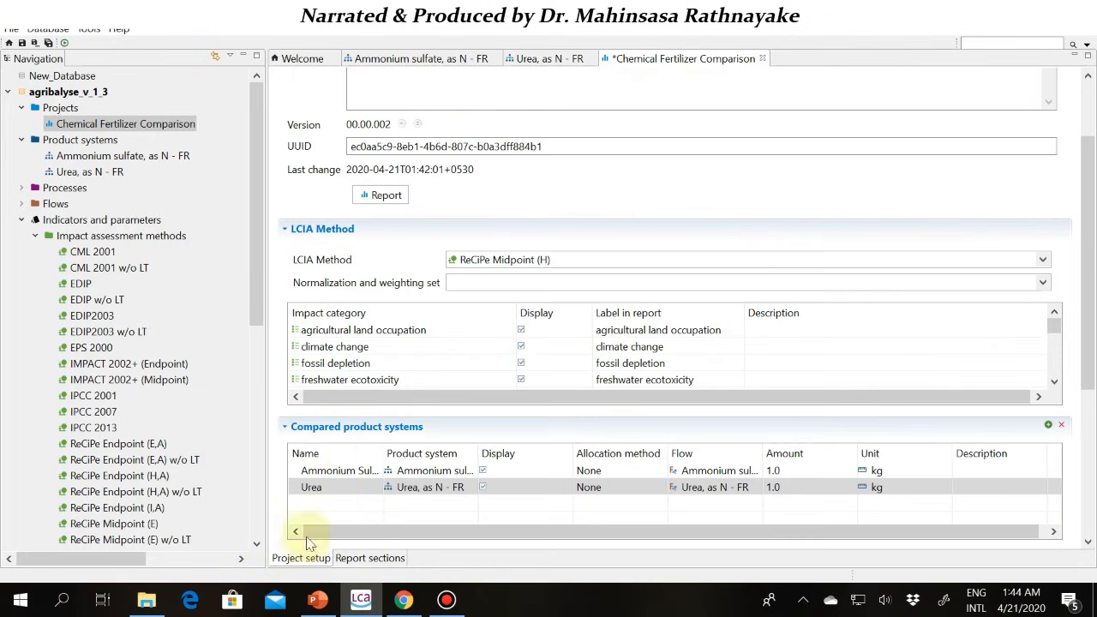
left_click(392, 196)
scroll(392, 196, "up", 2)
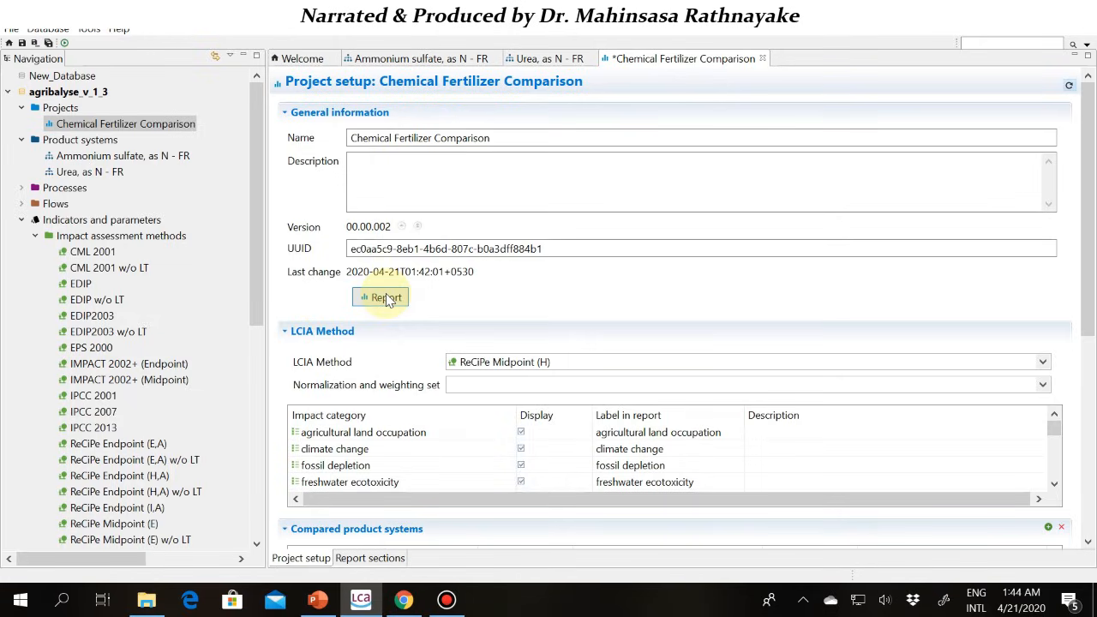
left_click(385, 296)
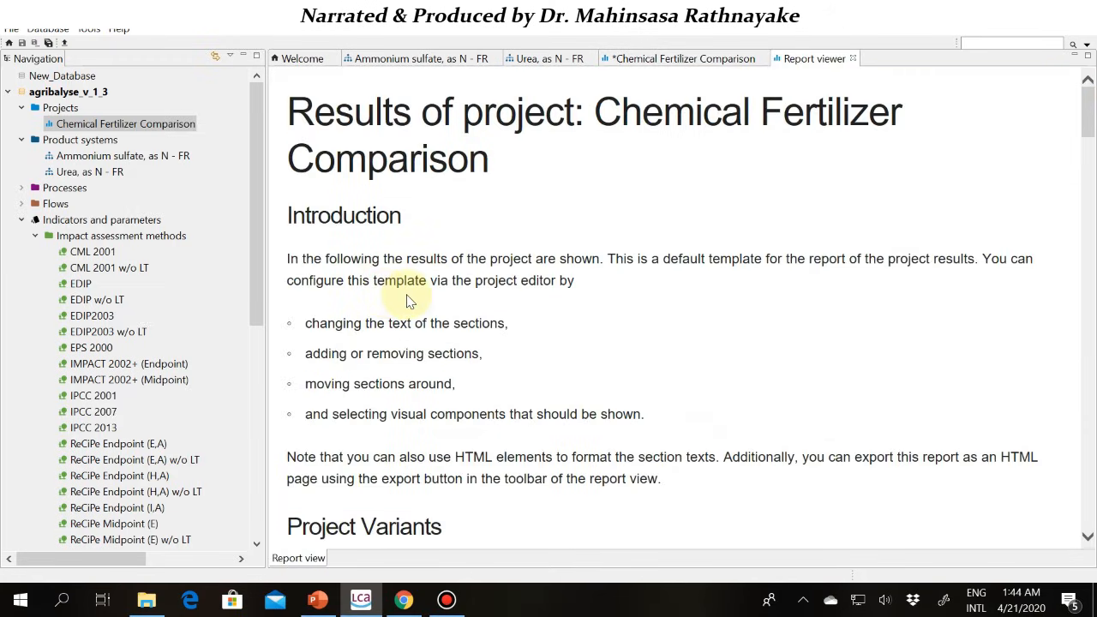
- Look through the report's LCIA results and show climate change in the Single Indicator Results chart
scroll(511, 311, "down", 3)
scroll(512, 311, "down", 20)
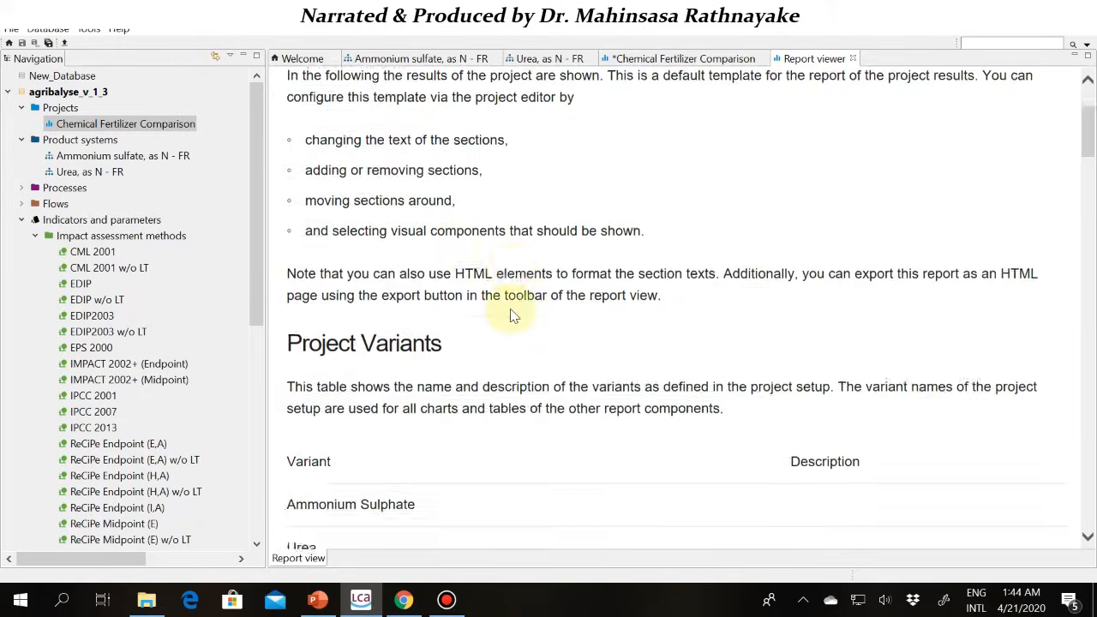
scroll(512, 314, "down", 20)
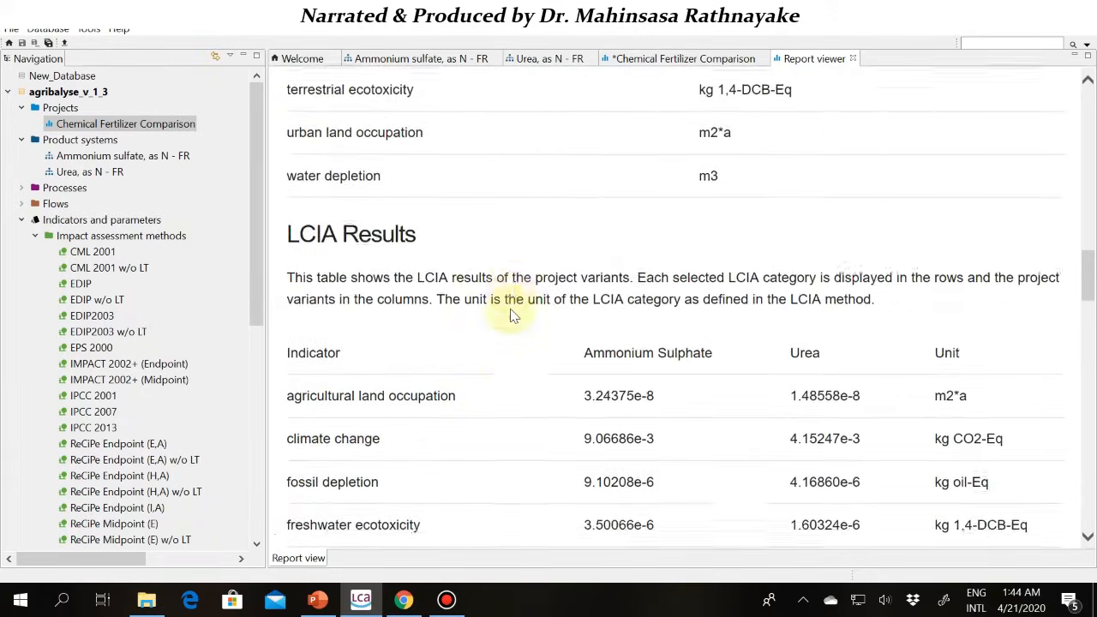
scroll(511, 314, "up", 2)
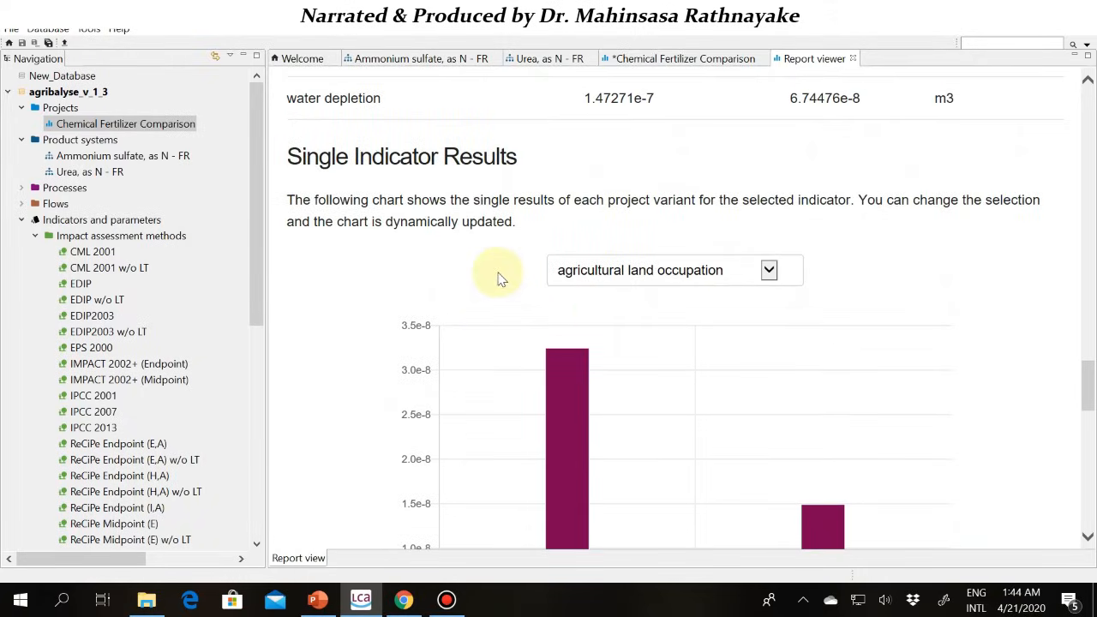
left_click(771, 279)
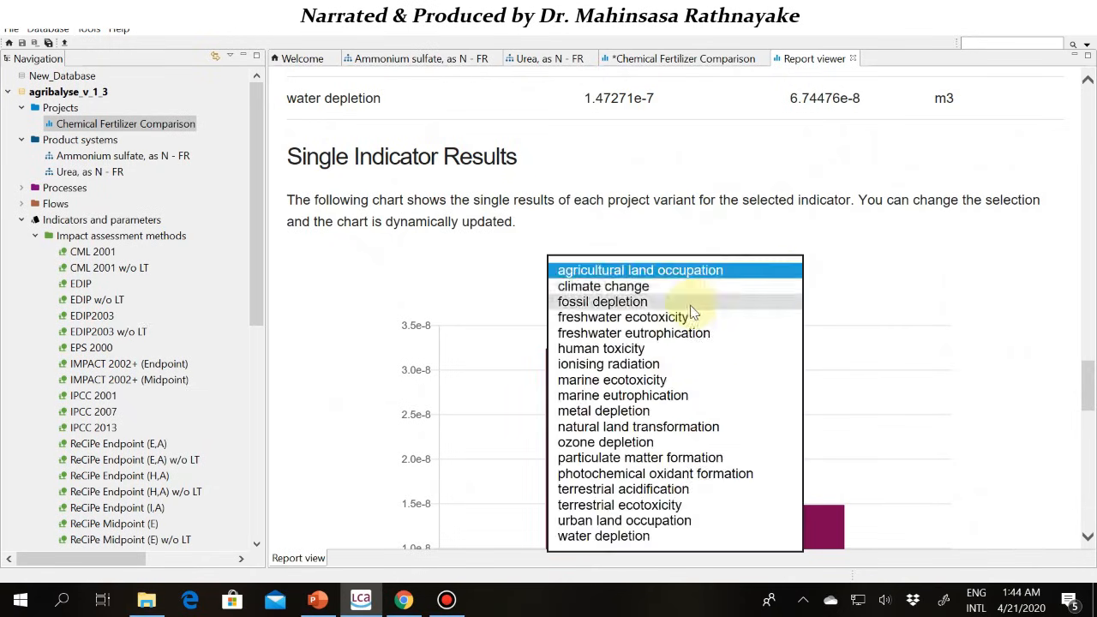
scroll(689, 305, "down", 2)
left_click(739, 148)
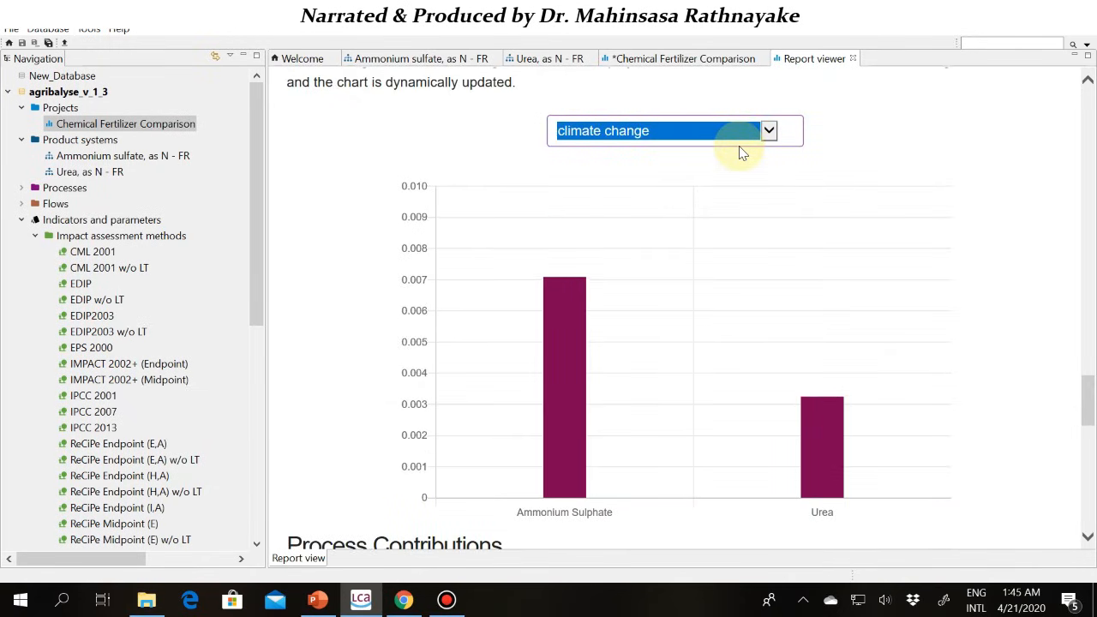